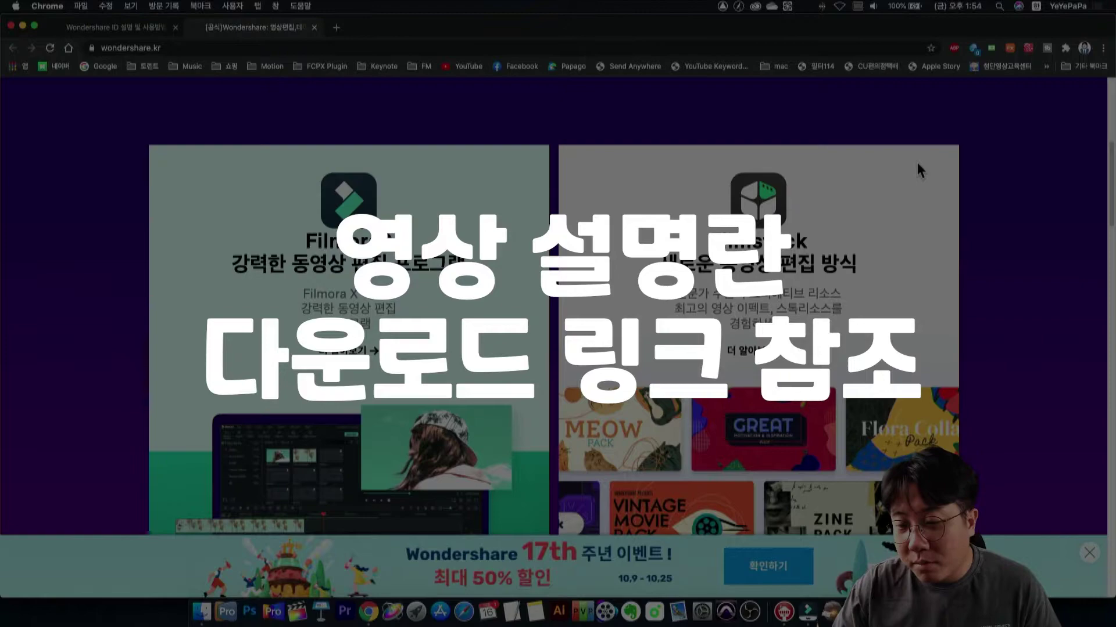
# Look over the product cards on the Wondershare homepage, from Filmora9 and Filmstock down to UniConverter and DemoCreator.
pyautogui.scroll(6, 917, 162)
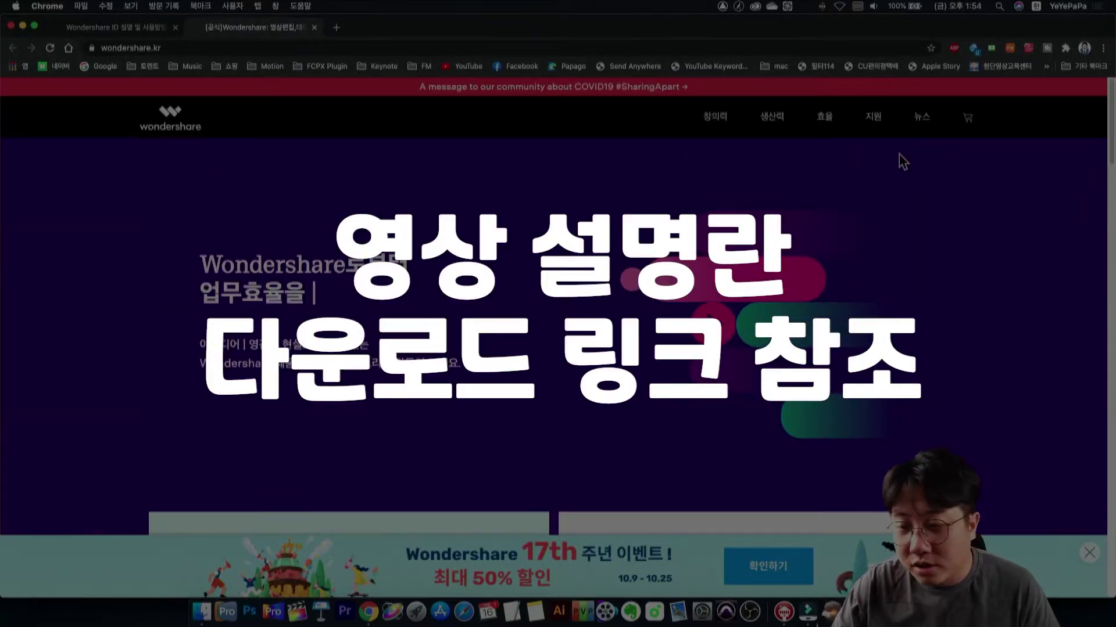
pyautogui.scroll(-7, 894, 232)
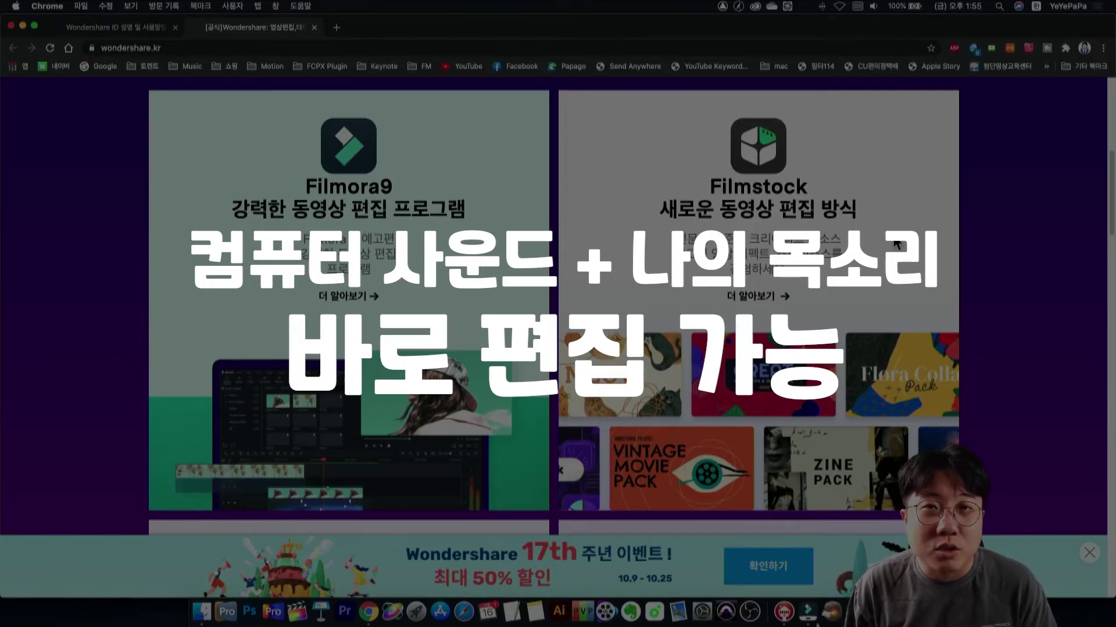
pyautogui.scroll(-8, 860, 259)
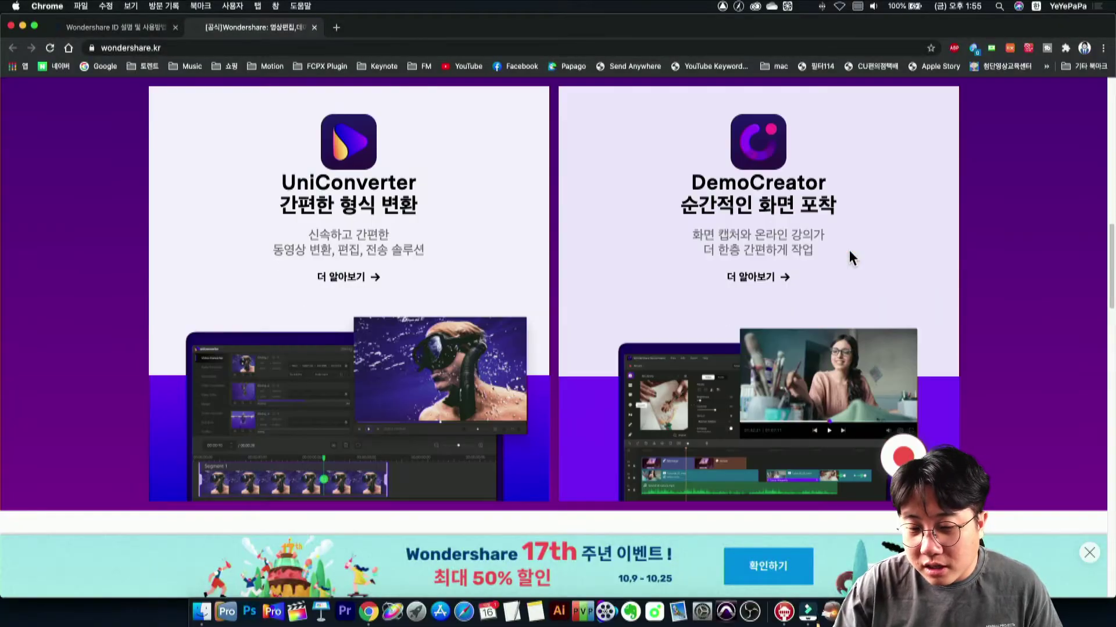
pyautogui.scroll(-1, 851, 257)
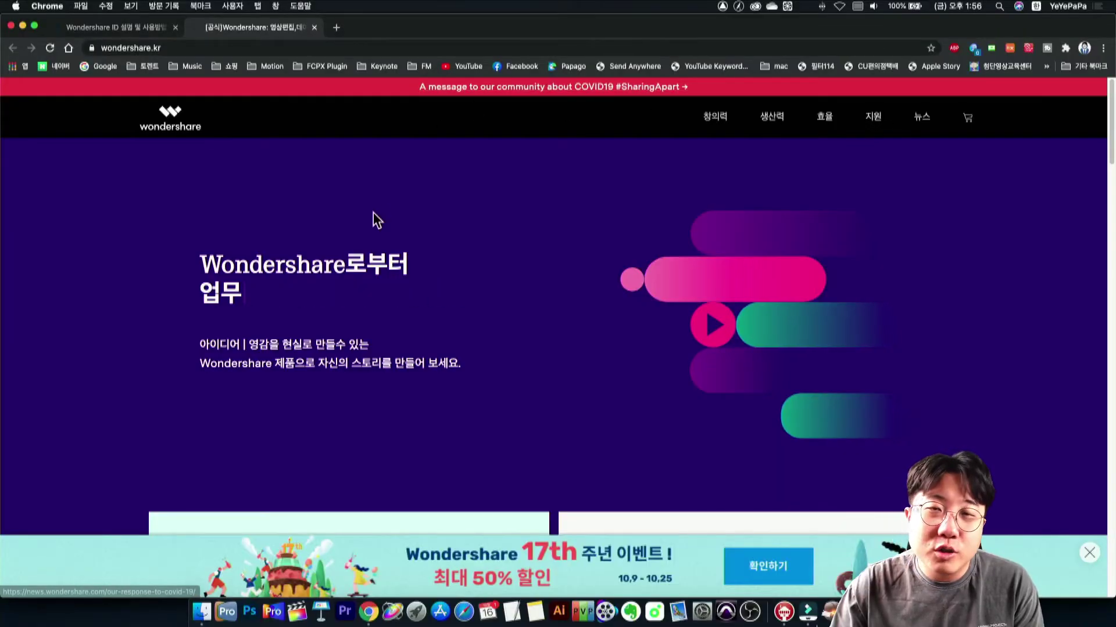
# Switch from the browser to Wondershare Filmora9 and open its preferences (환경 설정).
pyautogui.hotkey('ctrl', 'Up')
pyautogui.click(219, 179)
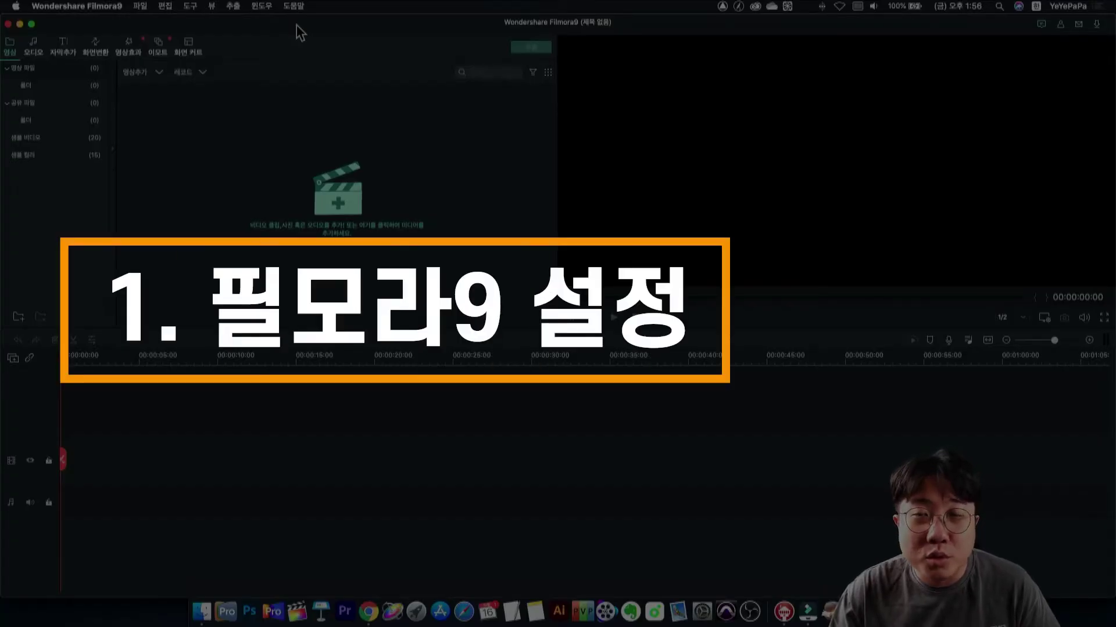
pyautogui.click(111, 7)
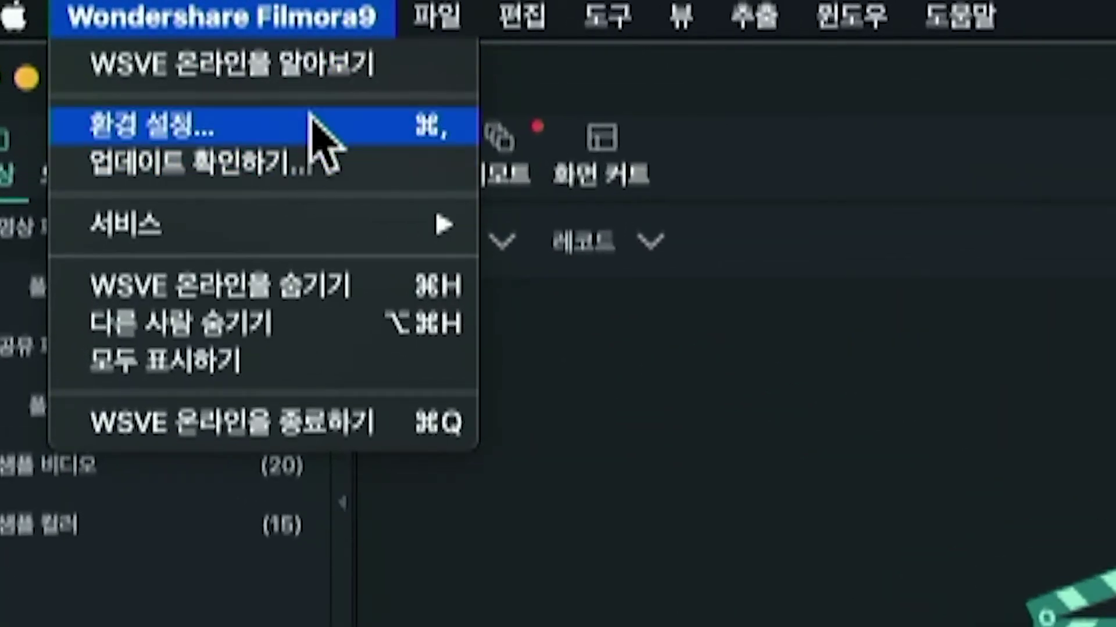
pyautogui.click(309, 122)
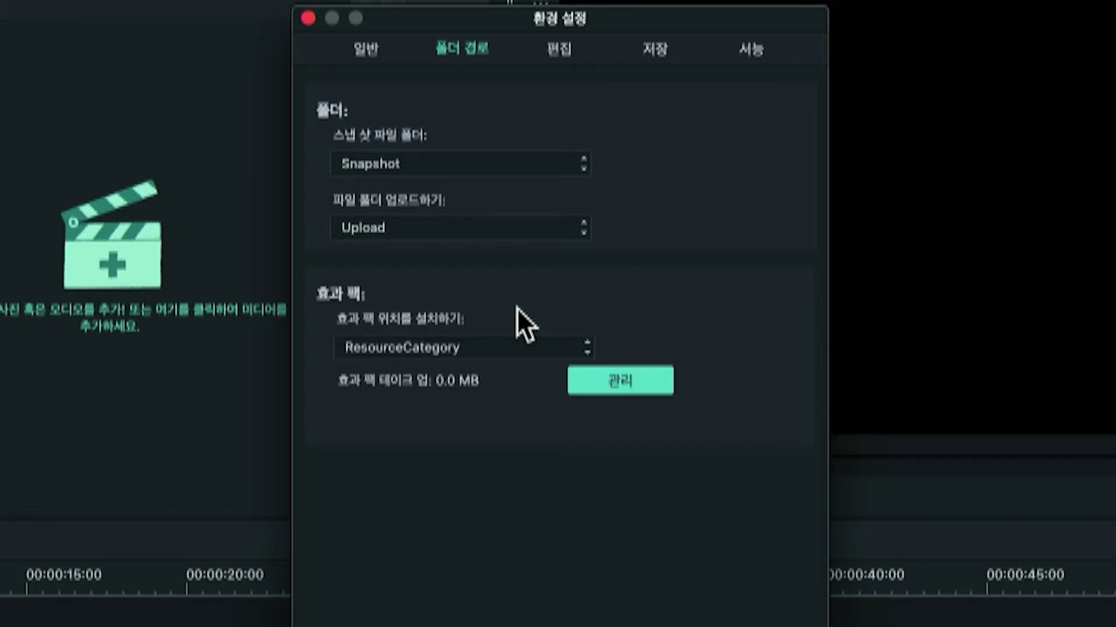
# Examine the editing preferences for default clip durations and the available photo placement (사진 배치) options.
pyautogui.click(560, 48)
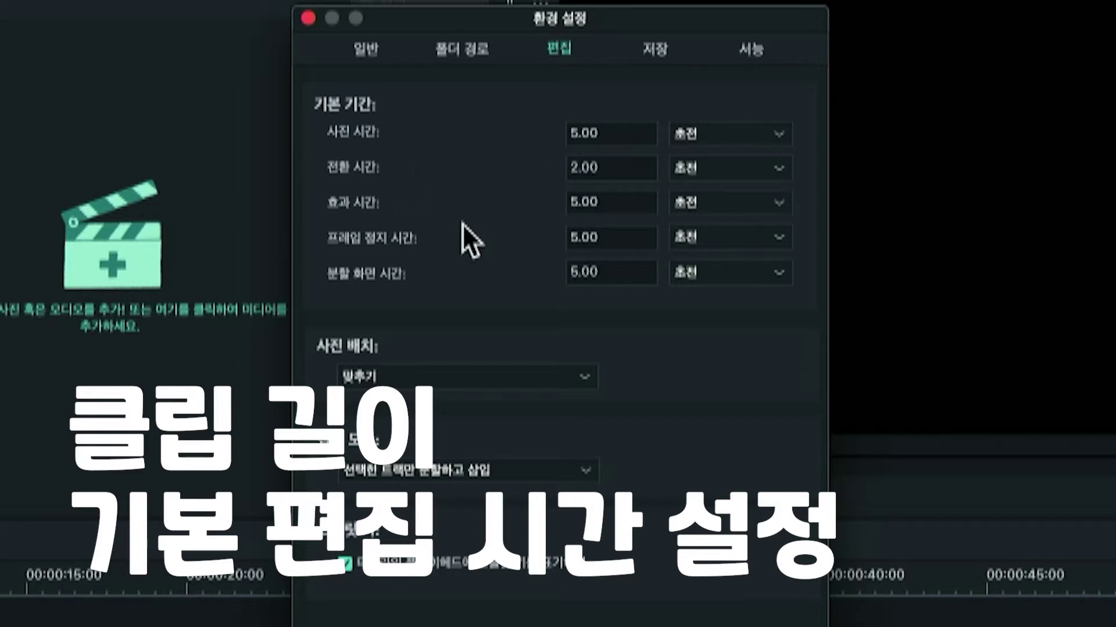
pyautogui.click(459, 387)
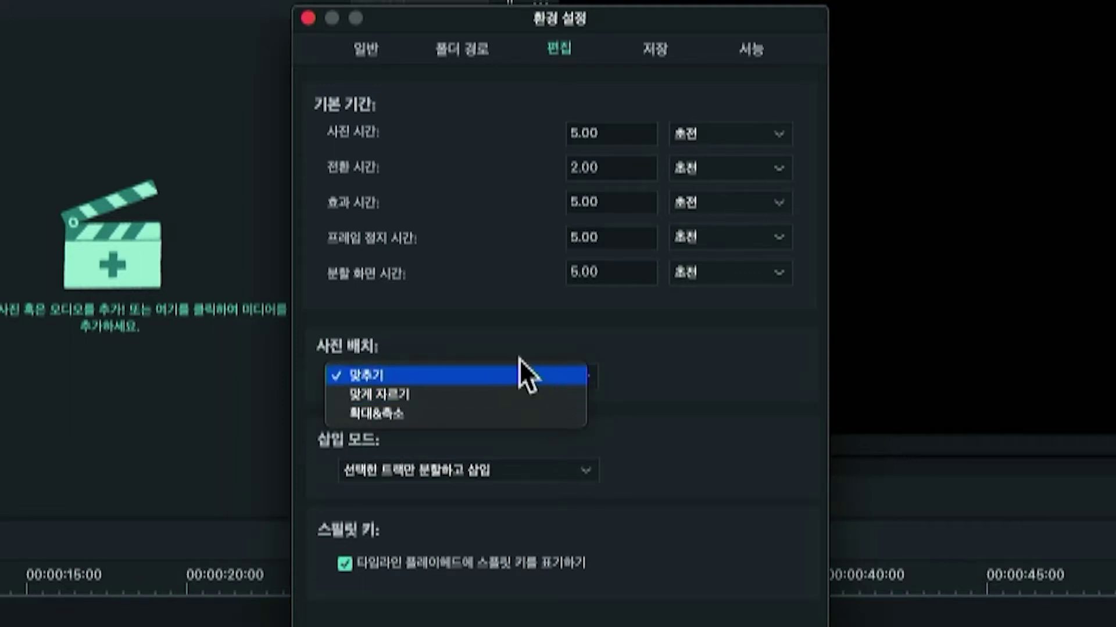
pyautogui.click(611, 424)
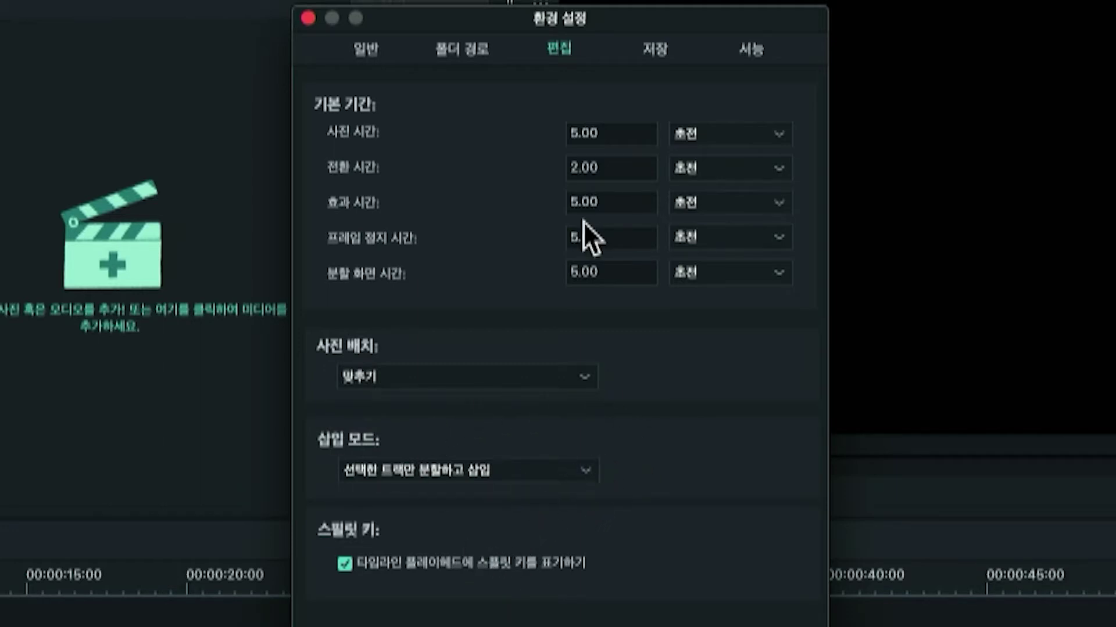
# Review the automatic backup preferences and the performance options for GPU acceleration, render preview and proxy files.
pyautogui.click(639, 62)
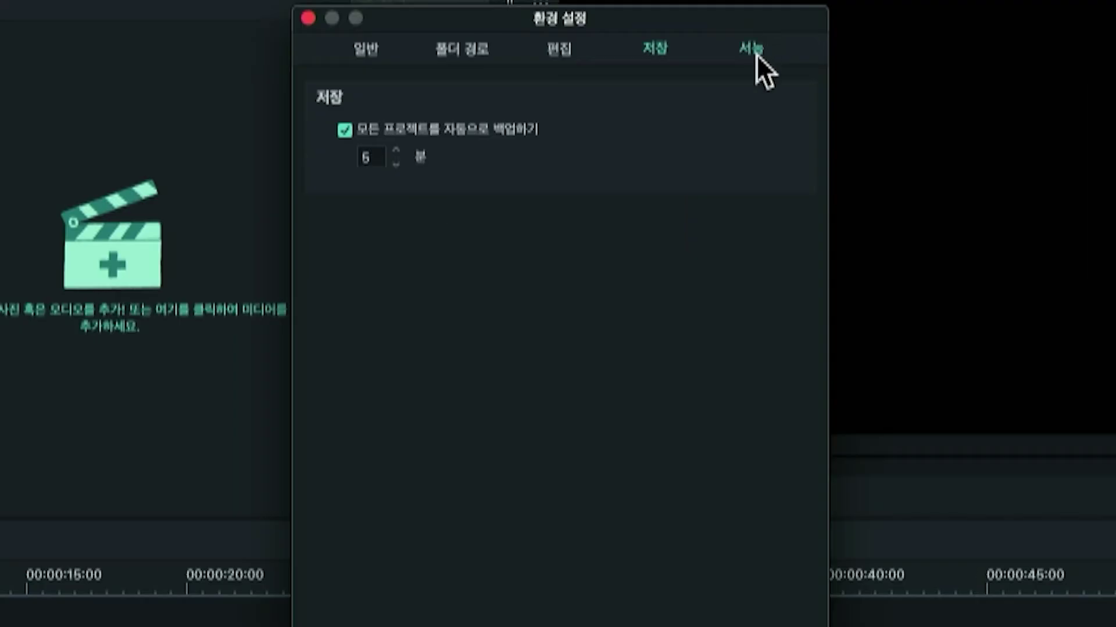
pyautogui.click(651, 98)
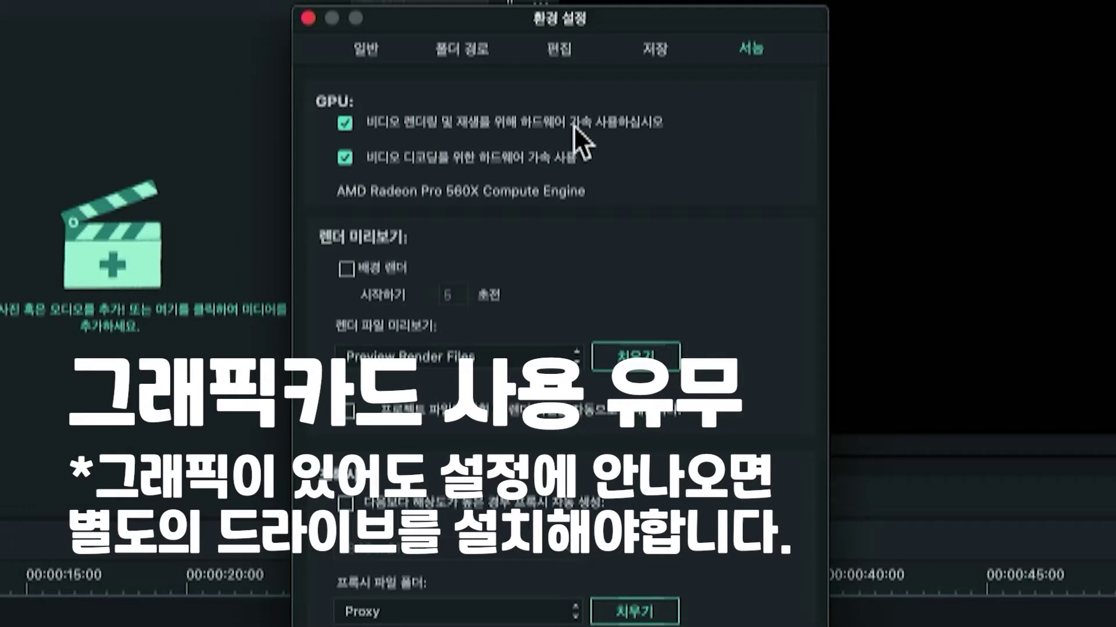
pyautogui.click(344, 123)
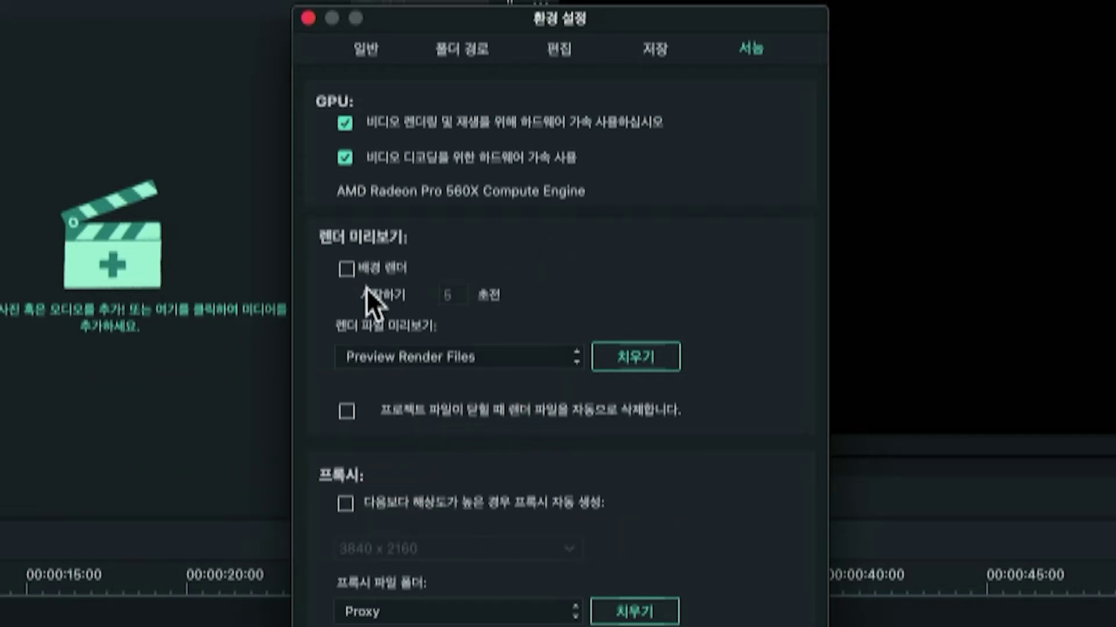
pyautogui.click(411, 360)
pyautogui.click(482, 337)
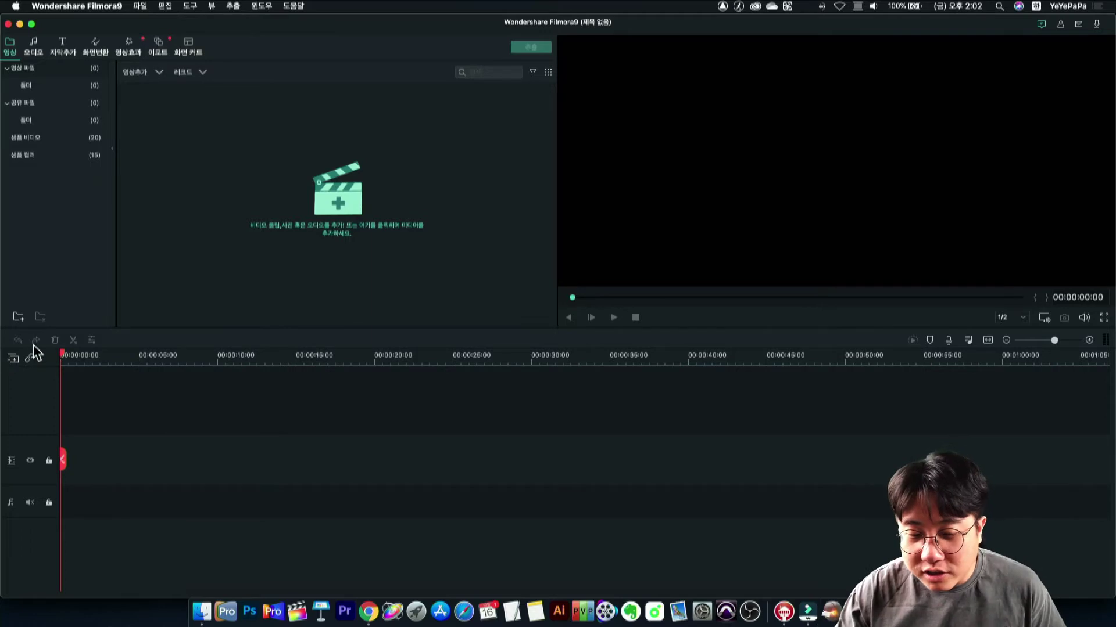
# Import three clips from the 사랑 folder: the first beautiful-girl-running, the videoblocks-aerial and the videoblocks-girlfriend video.
pyautogui.moveTo(1059, 328); pyautogui.dragTo(1060, 321)
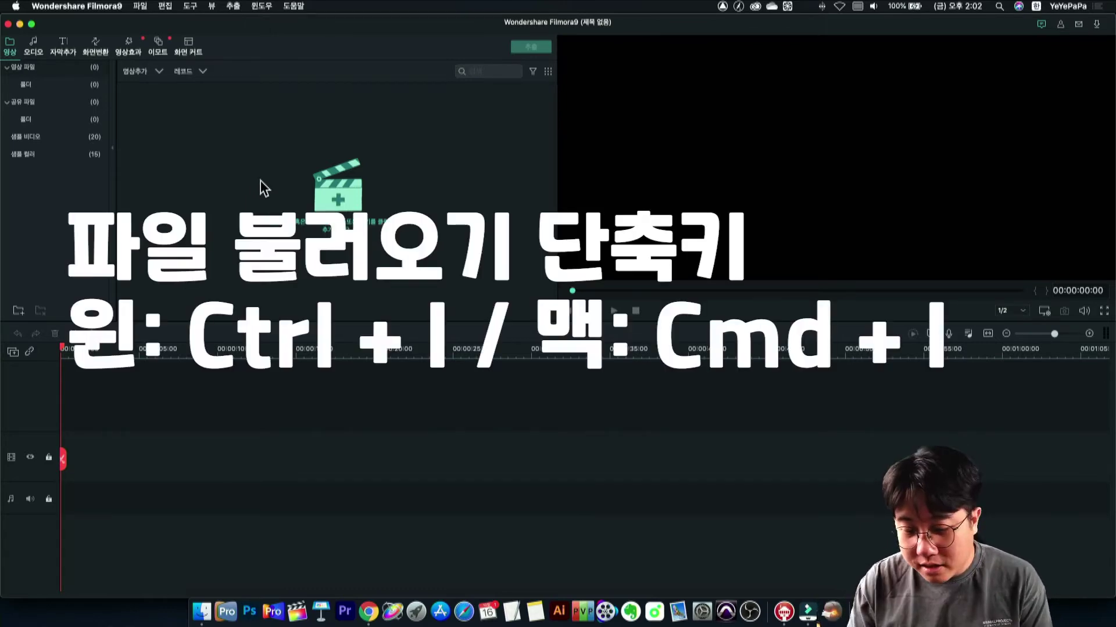
pyautogui.press('super+i')
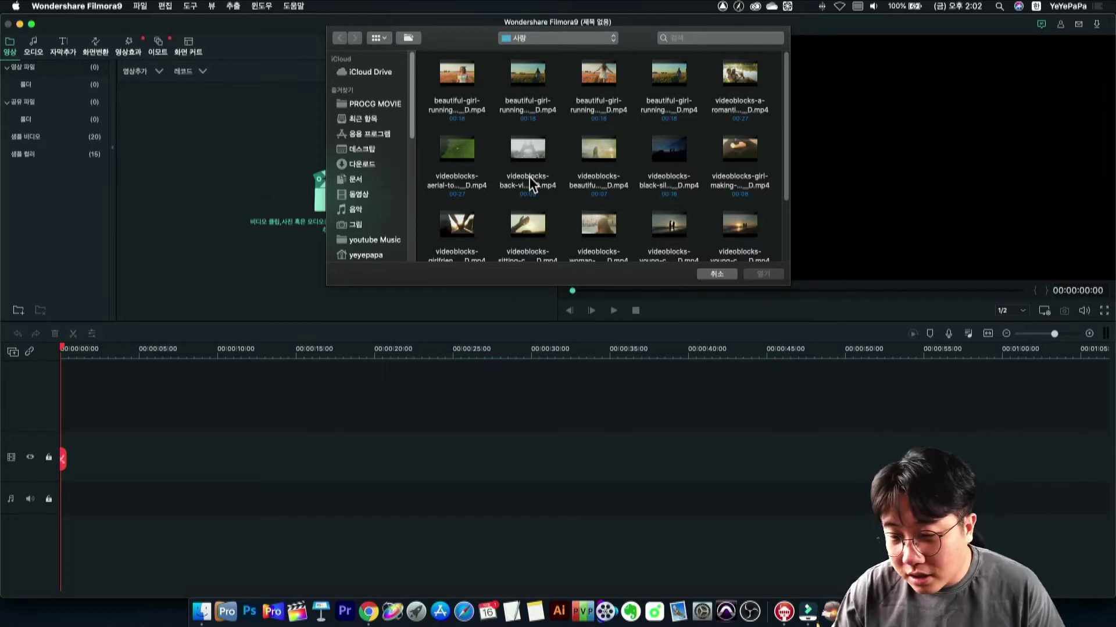
pyautogui.click(472, 105)
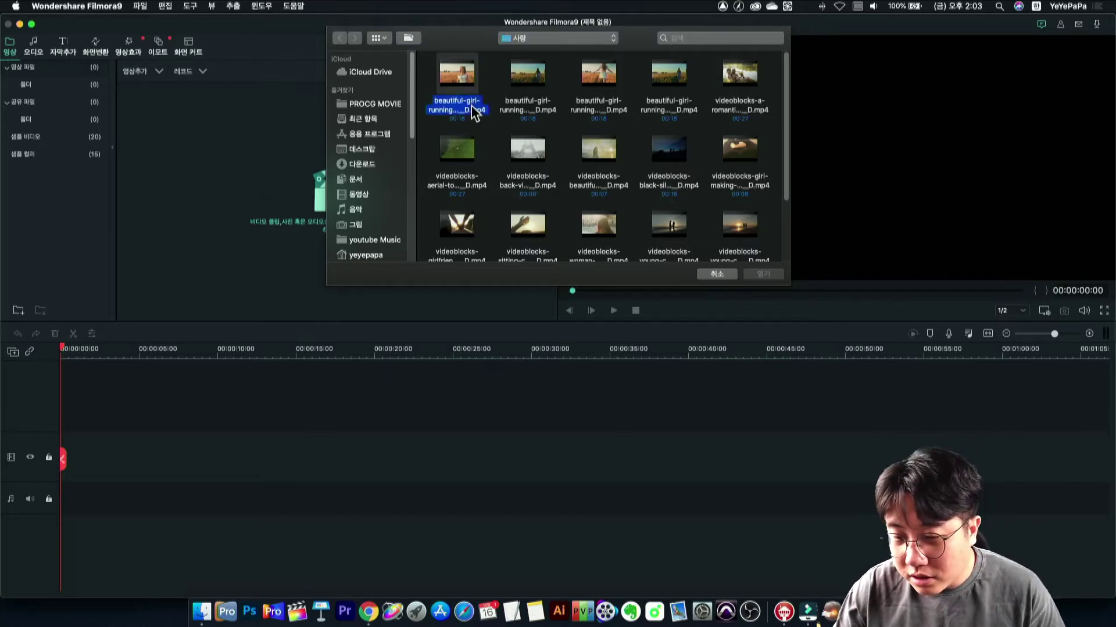
pyautogui.keyDown('super'); pyautogui.click(457, 149); pyautogui.keyUp('super')
pyautogui.keyDown('super'); pyautogui.click(457, 225); pyautogui.keyUp('super')
pyautogui.press('Return')
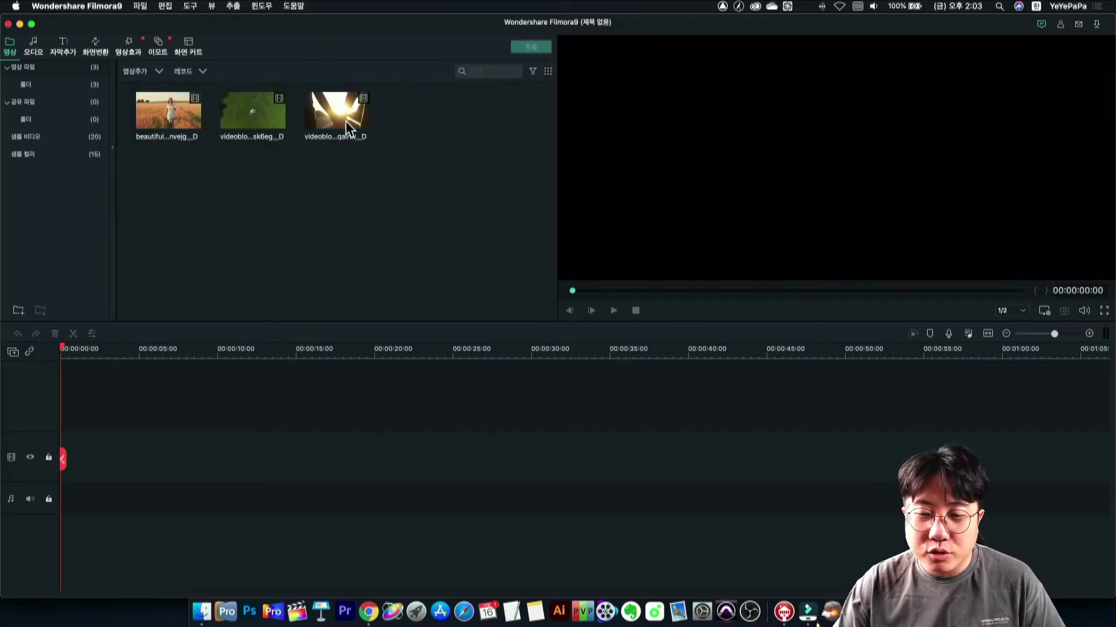
# Import the green hill and blue sky picture (61f78e51...466f6a6) into the project's media folder.
pyautogui.doubleClick(292, 116)
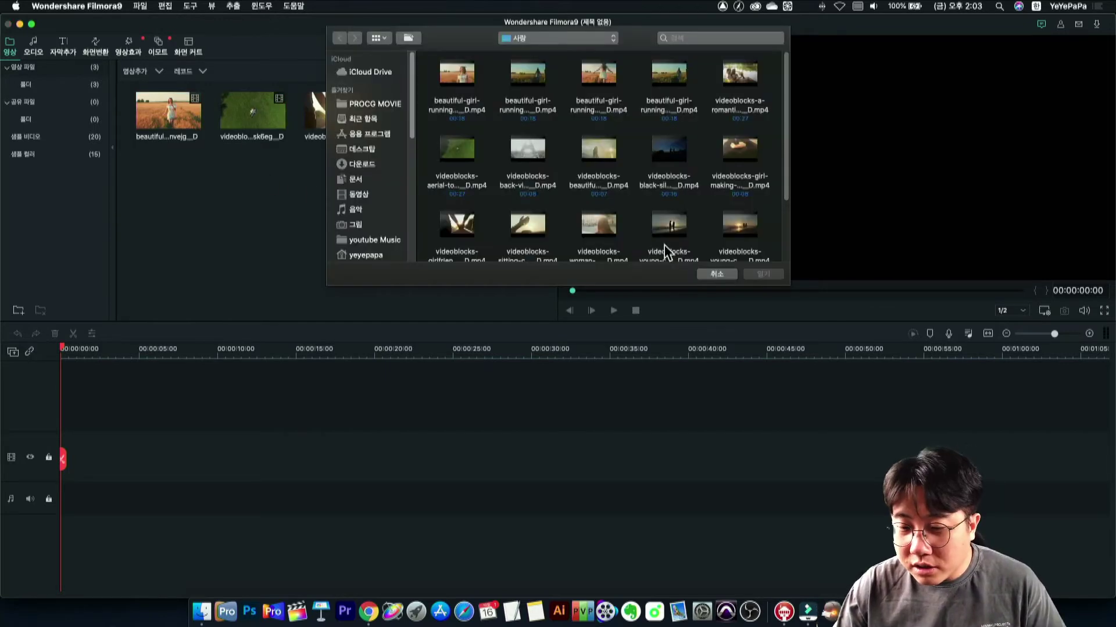
pyautogui.click(708, 275)
pyautogui.doubleClick(314, 168)
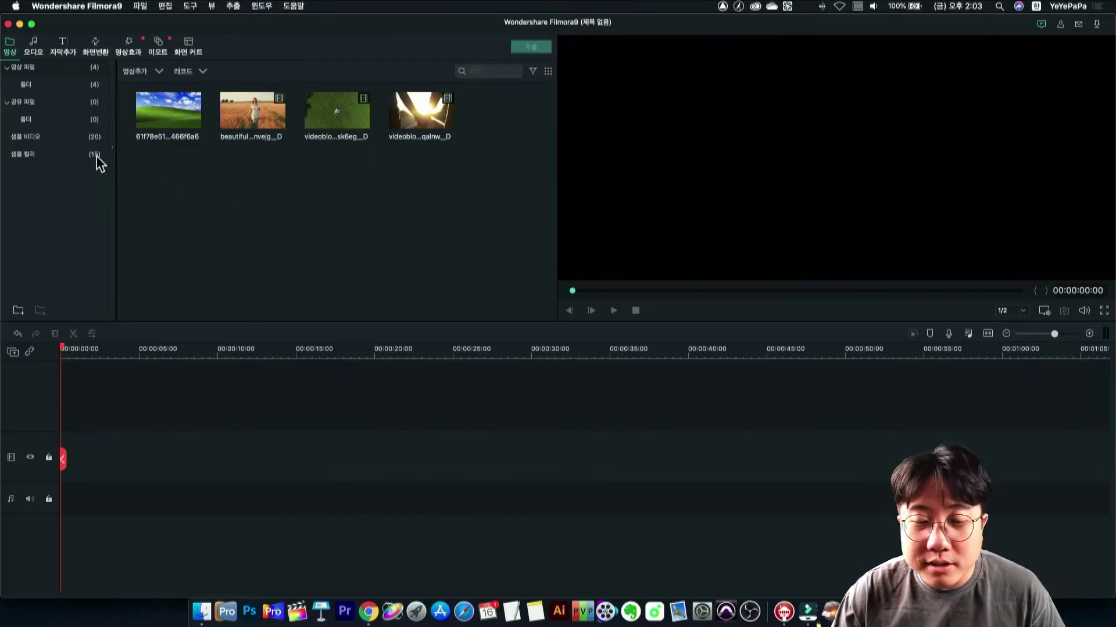
# Browse the built-in sample videos (샘플 비디오) and their thumbnails.
pyautogui.click(75, 139)
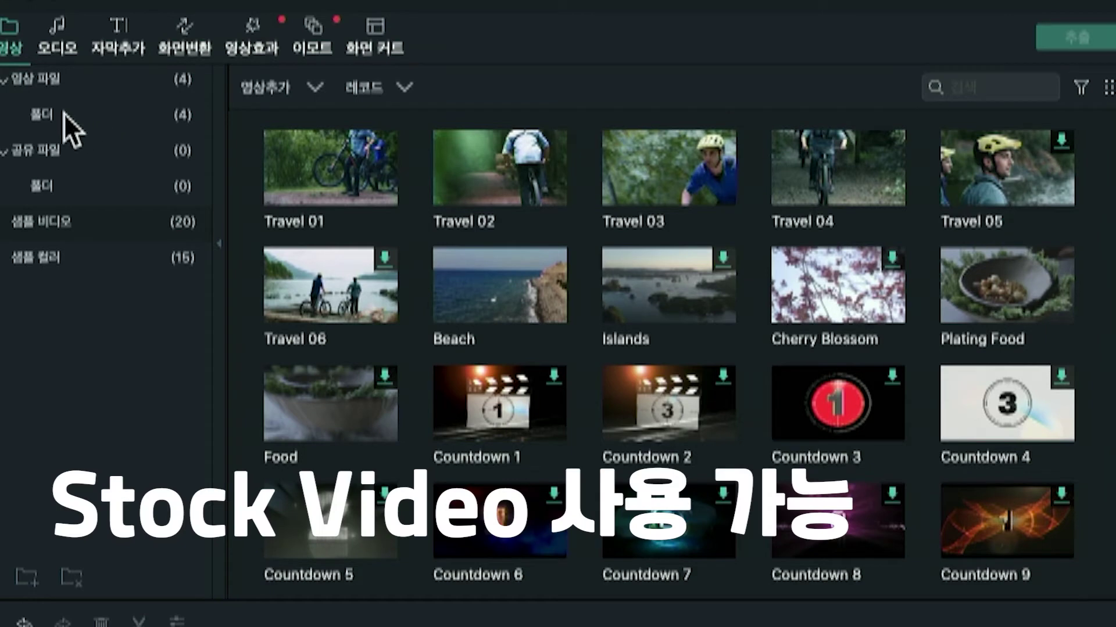
pyautogui.scroll(-1, 479, 345)
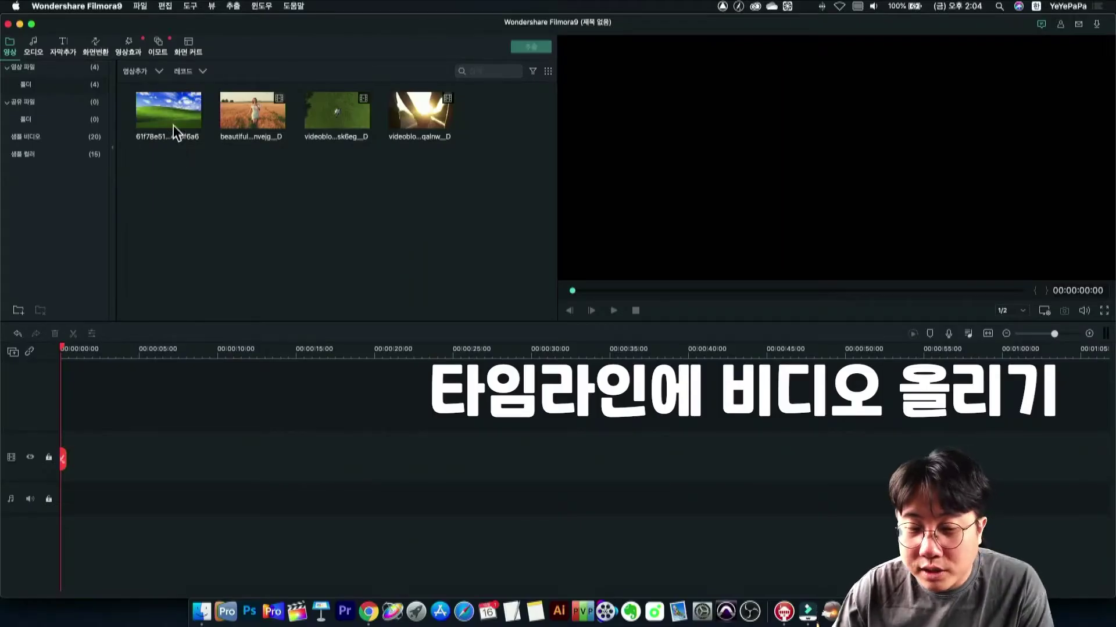
# Place the aerial field clip on the video track about 5 seconds in, and delete the empty gap before it.
pyautogui.moveTo(263, 110); pyautogui.dragTo(146, 461)
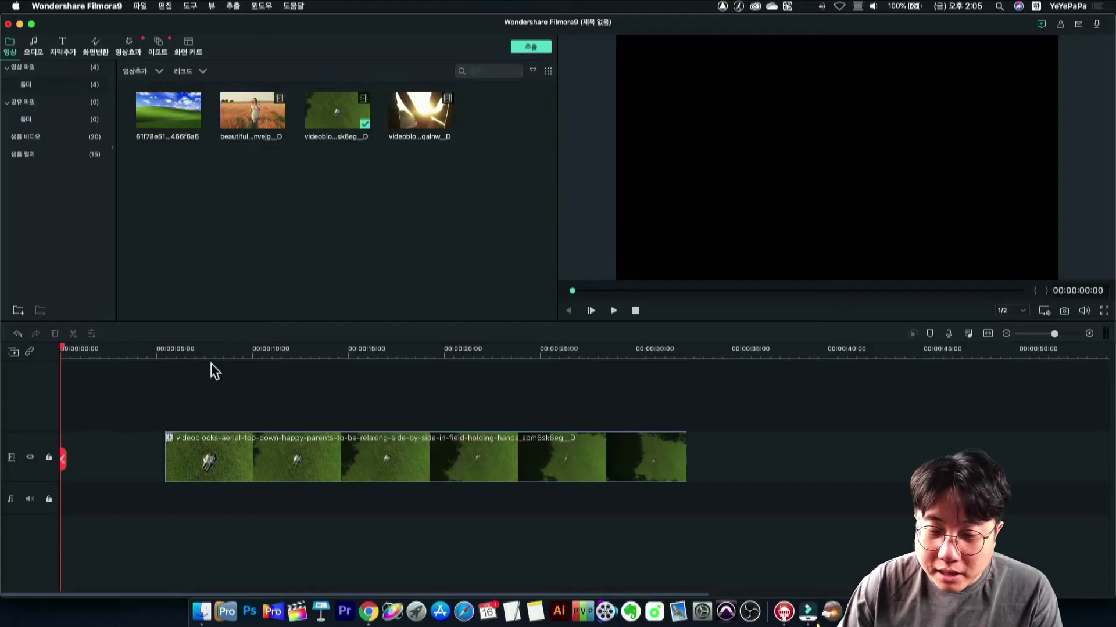
pyautogui.click(75, 464)
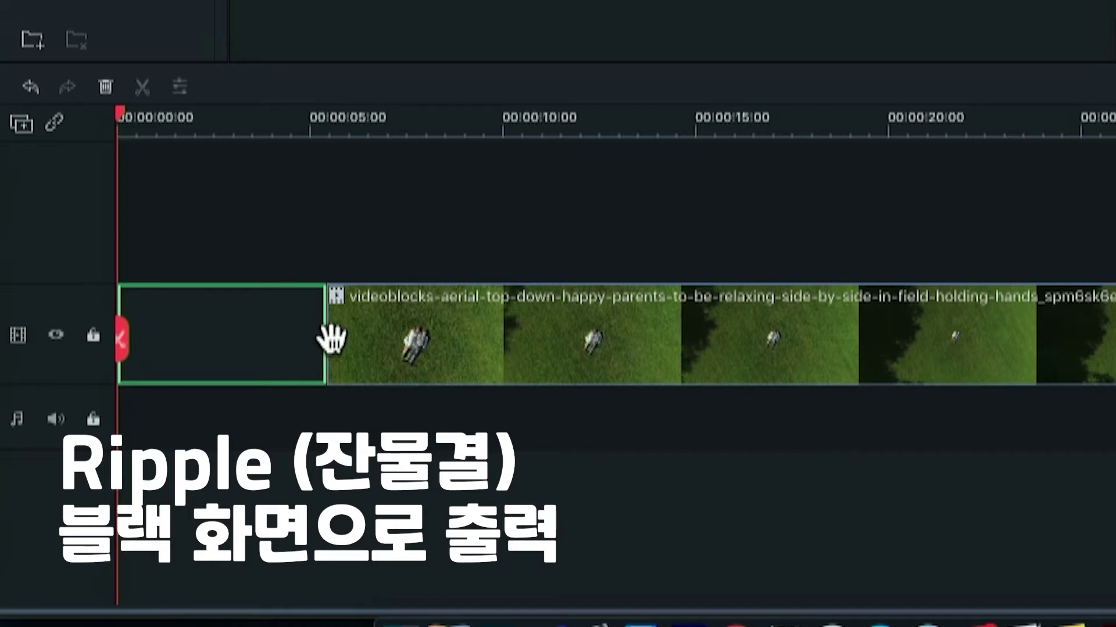
pyautogui.click(262, 356)
pyautogui.press('Delete')
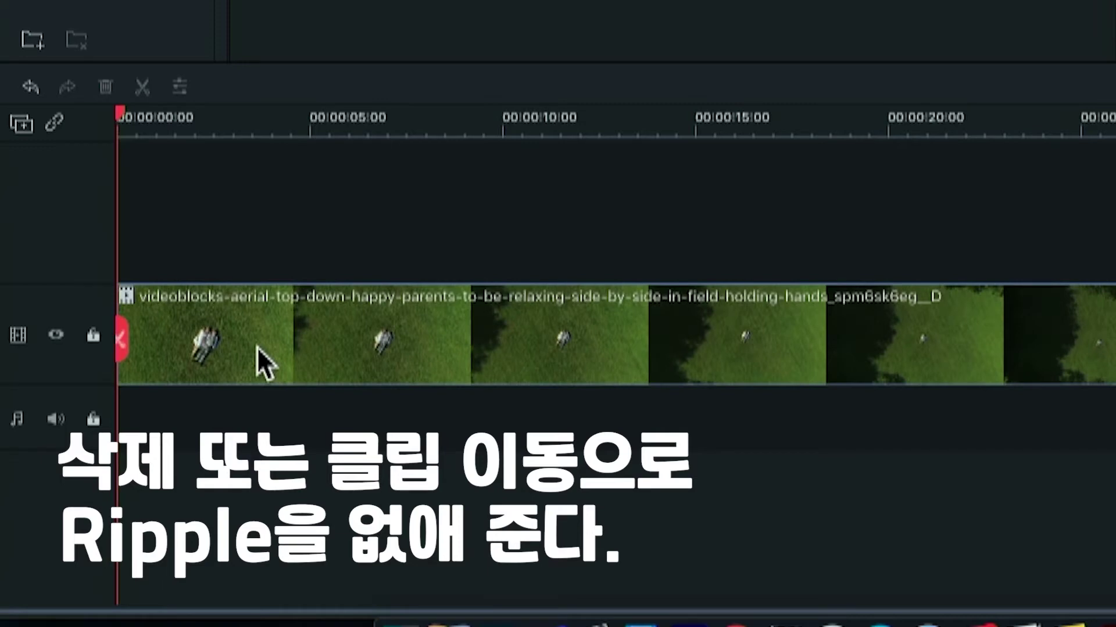
pyautogui.moveTo(259, 343); pyautogui.dragTo(138, 368)
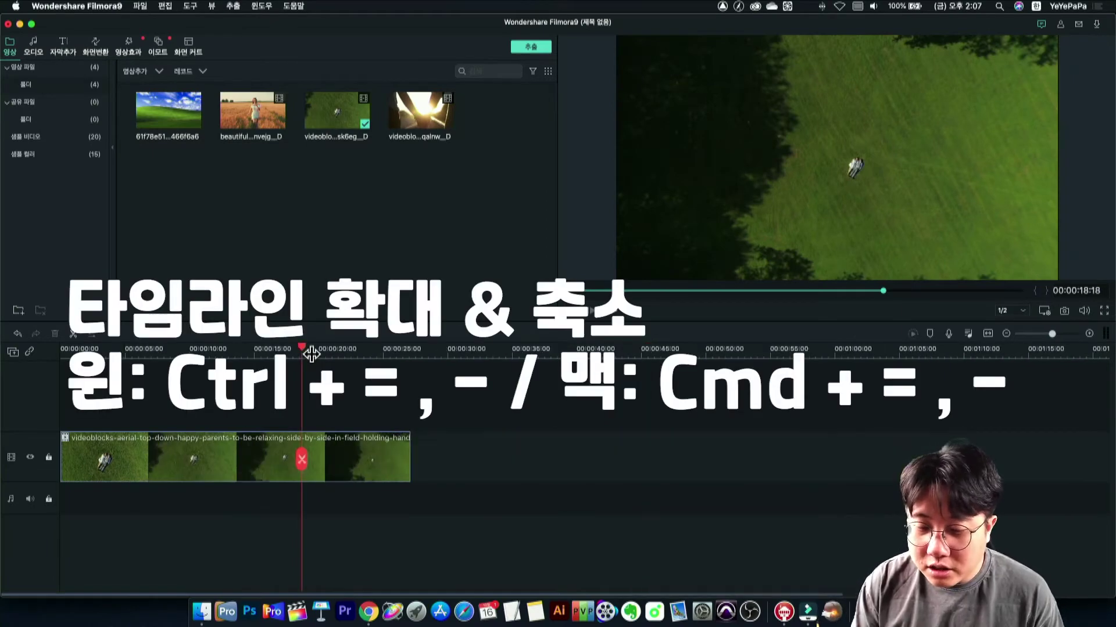
# Zoom the timeline in and out to compare how the aerial clip is scaled.
pyautogui.press('super+equal')
pyautogui.press('super+minus')
pyautogui.press('super+minus')
pyautogui.press('super+equal')
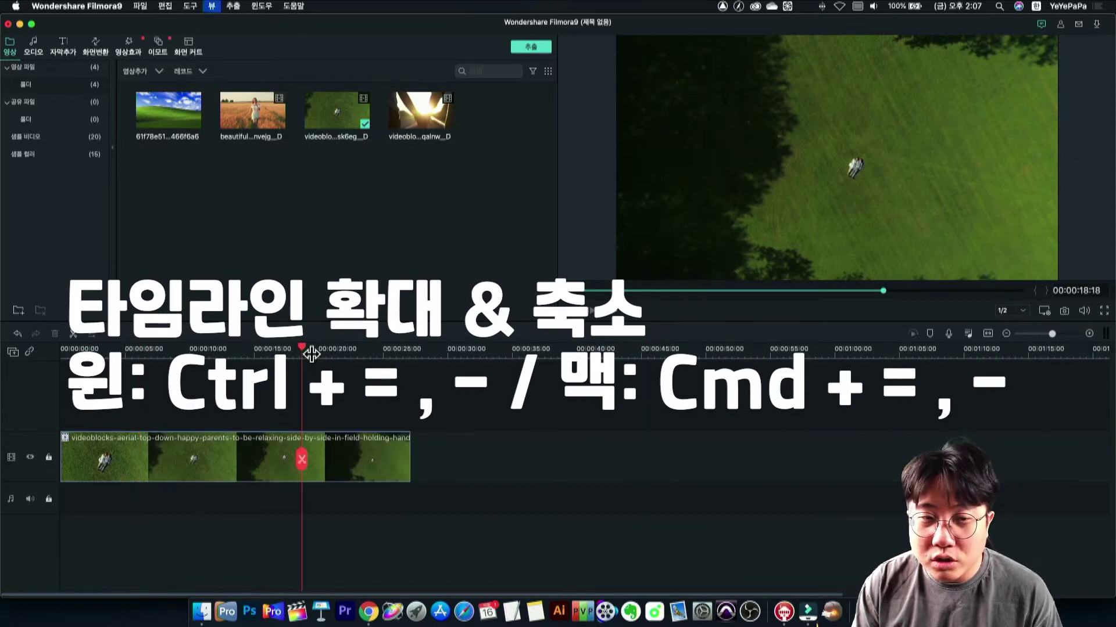
pyautogui.press('super+minus')
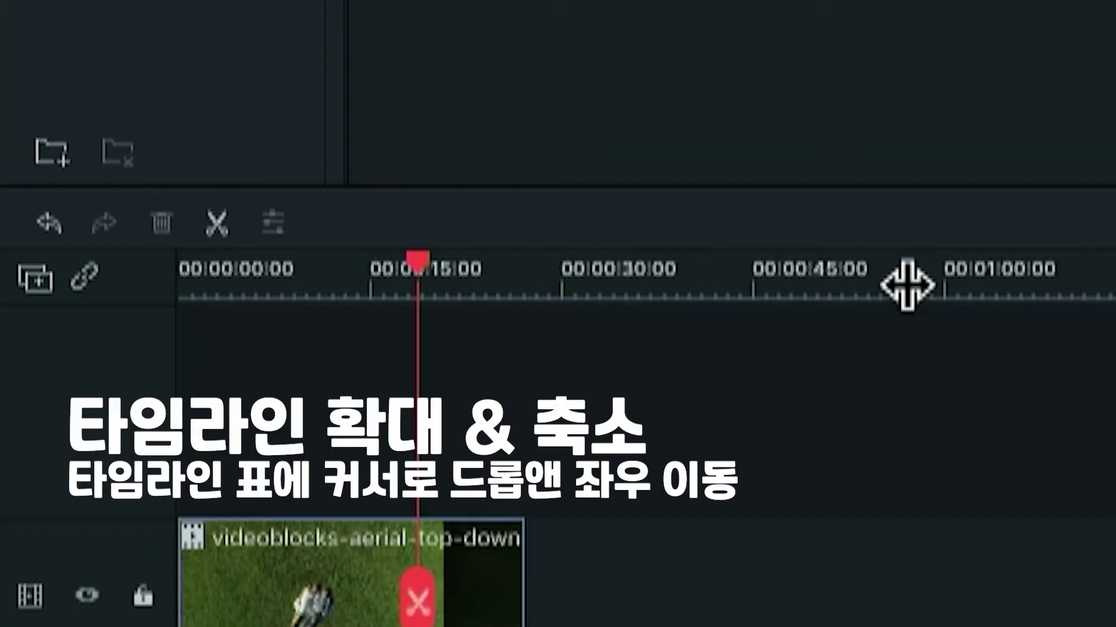
# Move the playhead to about 57 seconds and back to 00:00:20:19, and rescale the timeline along its ruler and with the zoom slider.
pyautogui.click(907, 285)
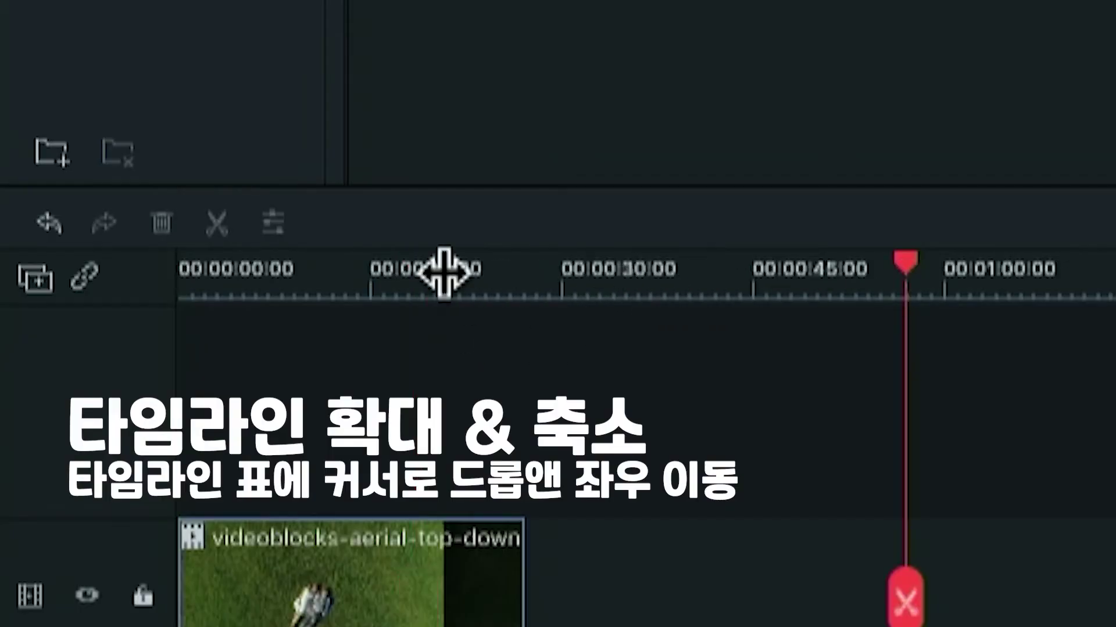
pyautogui.click(443, 273)
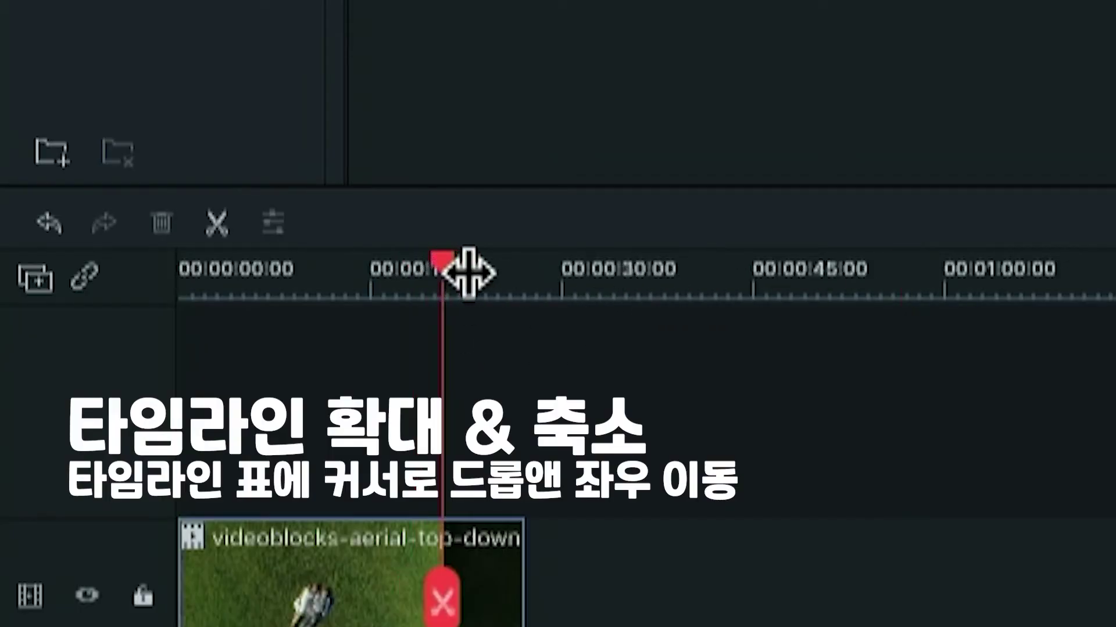
pyautogui.moveTo(478, 270); pyautogui.dragTo(657, 256)
pyautogui.hscroll(-5, 804, 479)
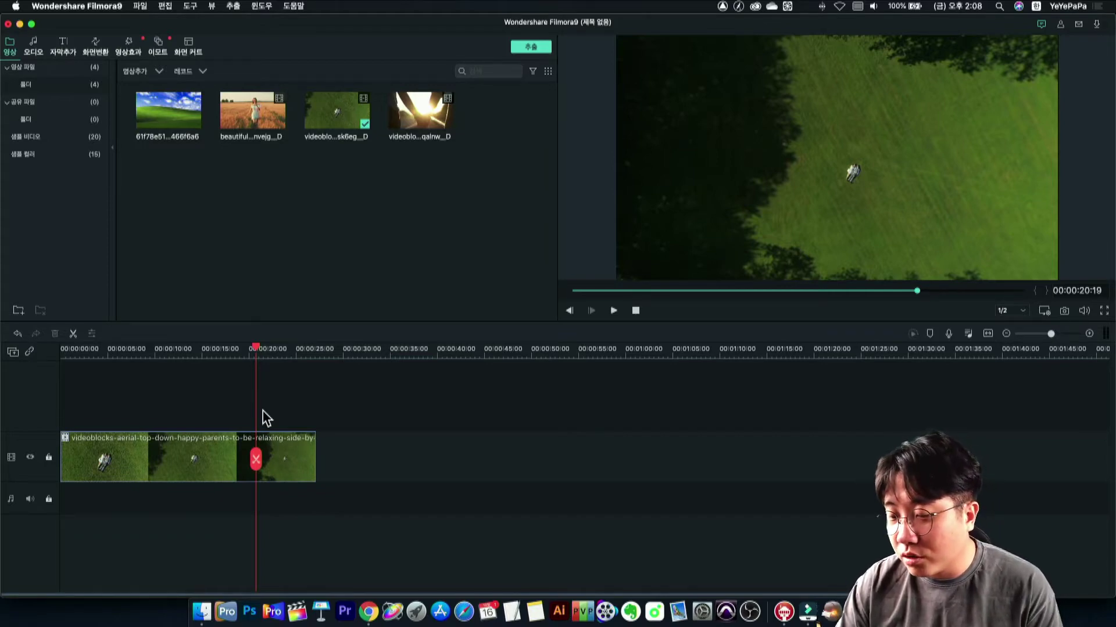
pyautogui.moveTo(1040, 336); pyautogui.dragTo(1054, 336)
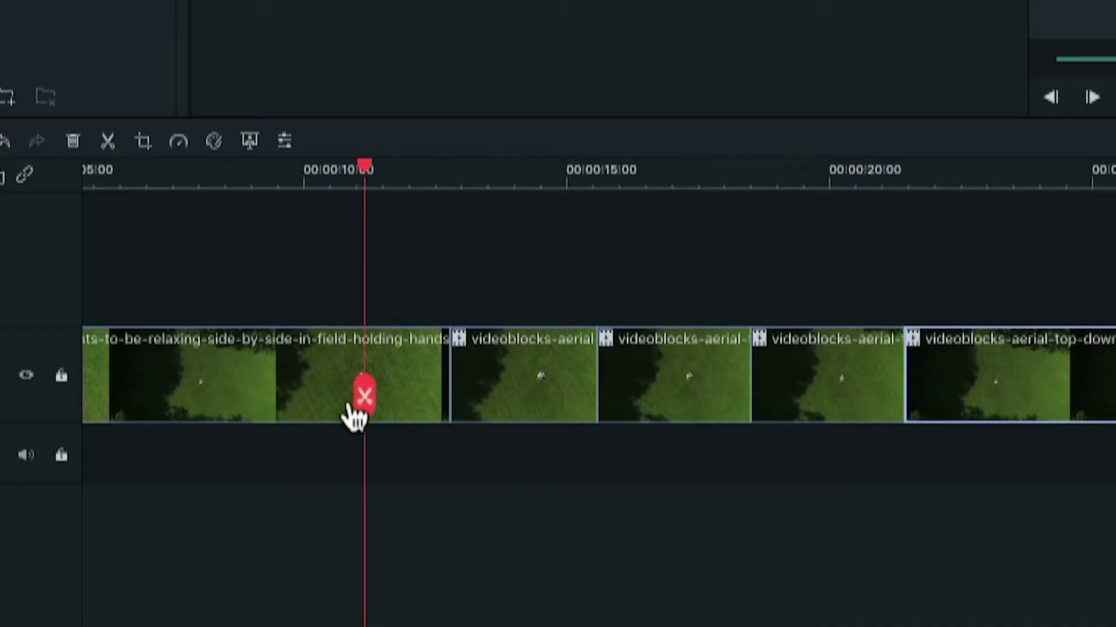
# Move the playhead along the cut aerial segments to 00:00:23:15 and split the last segment there.
pyautogui.moveTo(201, 479); pyautogui.dragTo(196, 473)
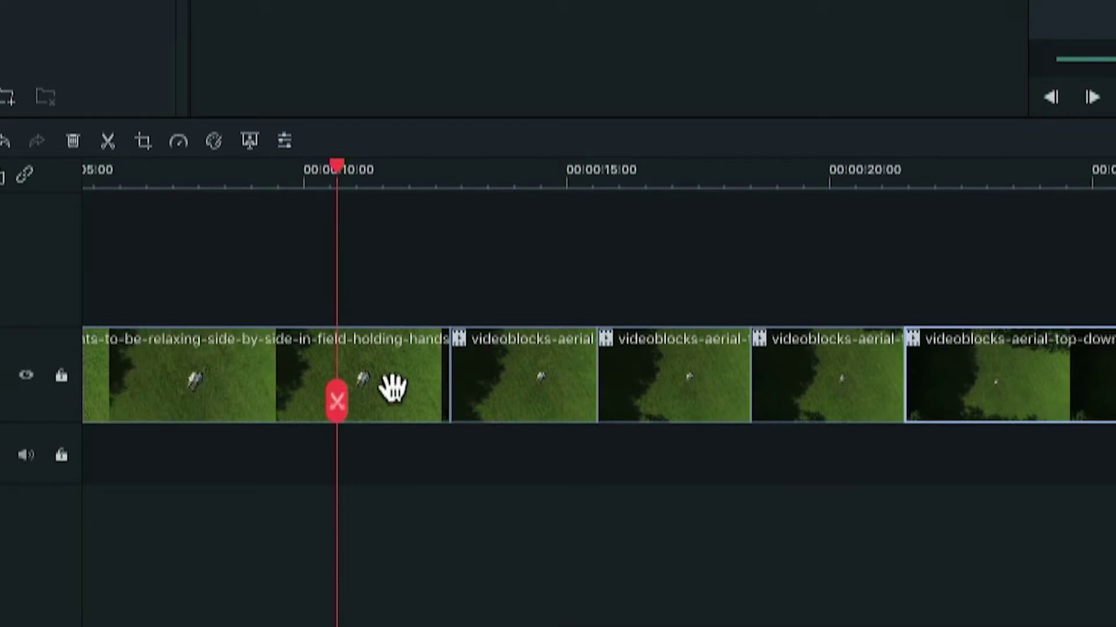
pyautogui.moveTo(340, 409); pyautogui.dragTo(807, 392)
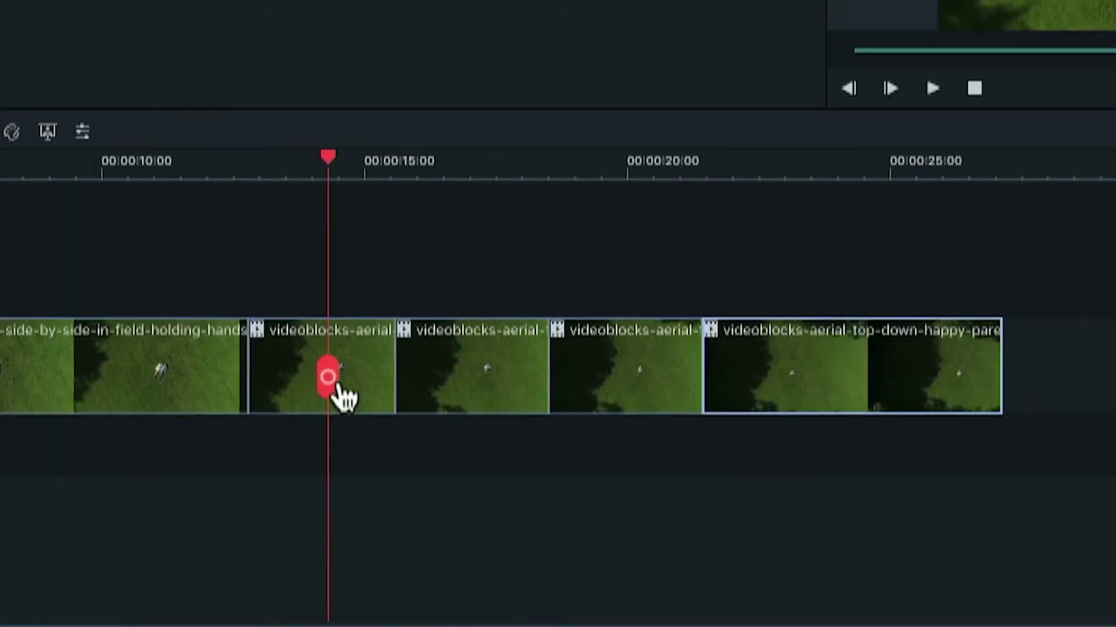
pyautogui.moveTo(604, 384); pyautogui.dragTo(819, 370)
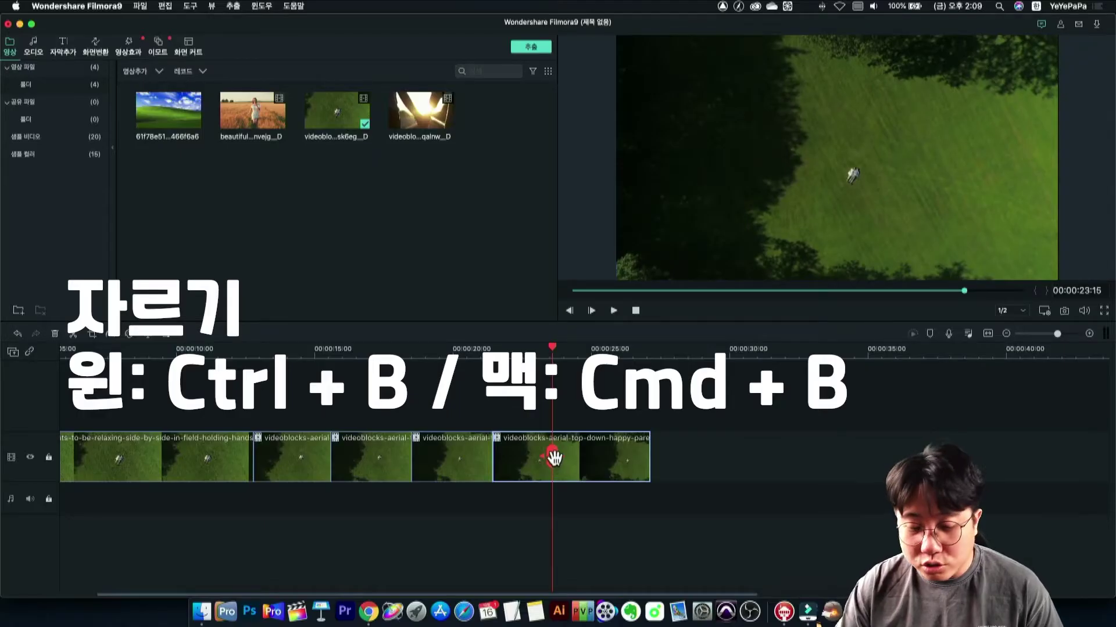
pyautogui.press('super+b')
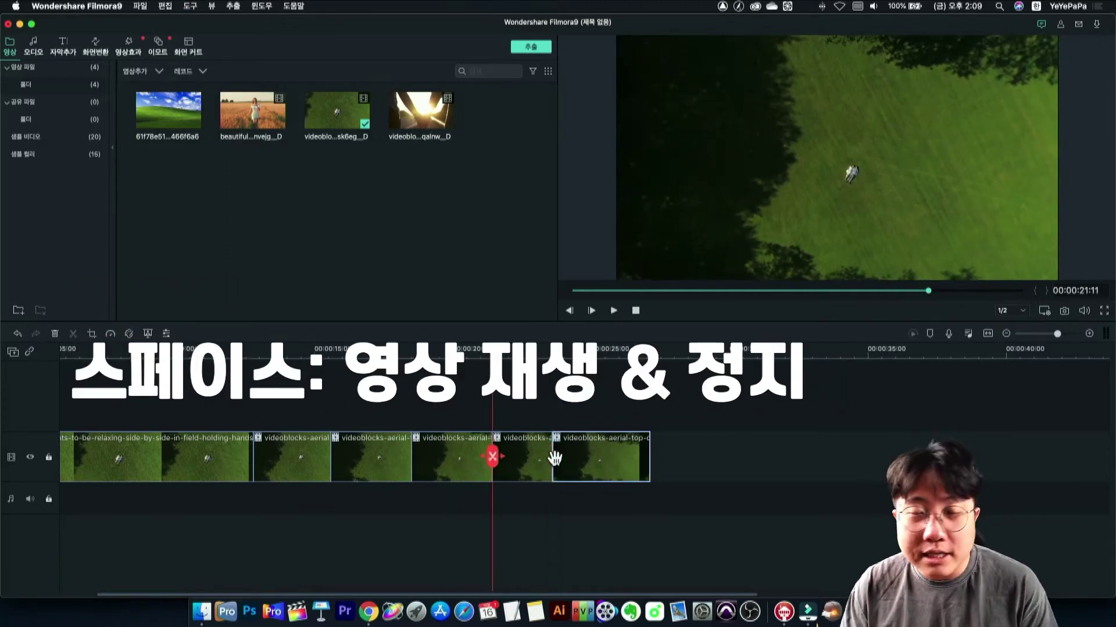
# Step the playhead back over the cuts, play the first aerial segment, and view the preview quality options.
pyautogui.press('Up')
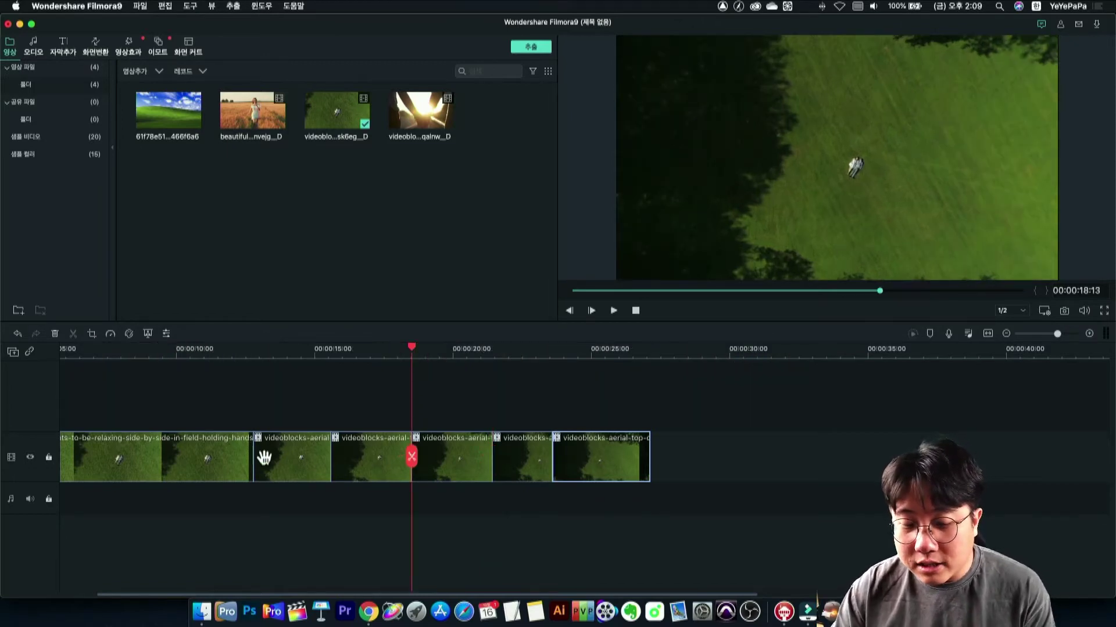
pyautogui.moveTo(418, 463); pyautogui.dragTo(191, 463)
pyautogui.press('space')
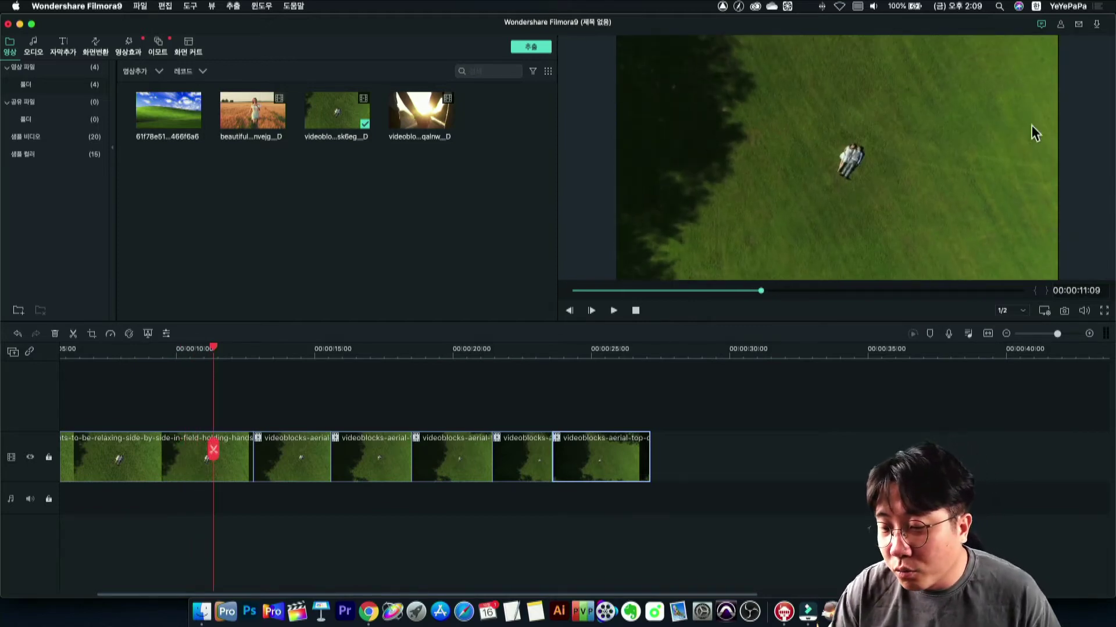
pyautogui.click(1020, 311)
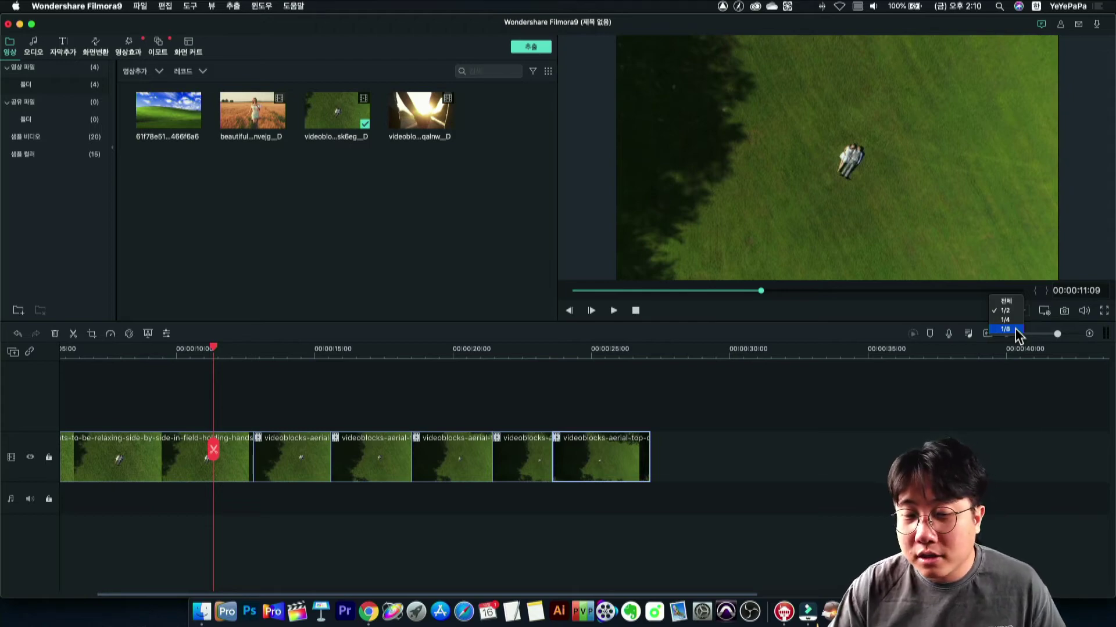
pyautogui.click(751, 237)
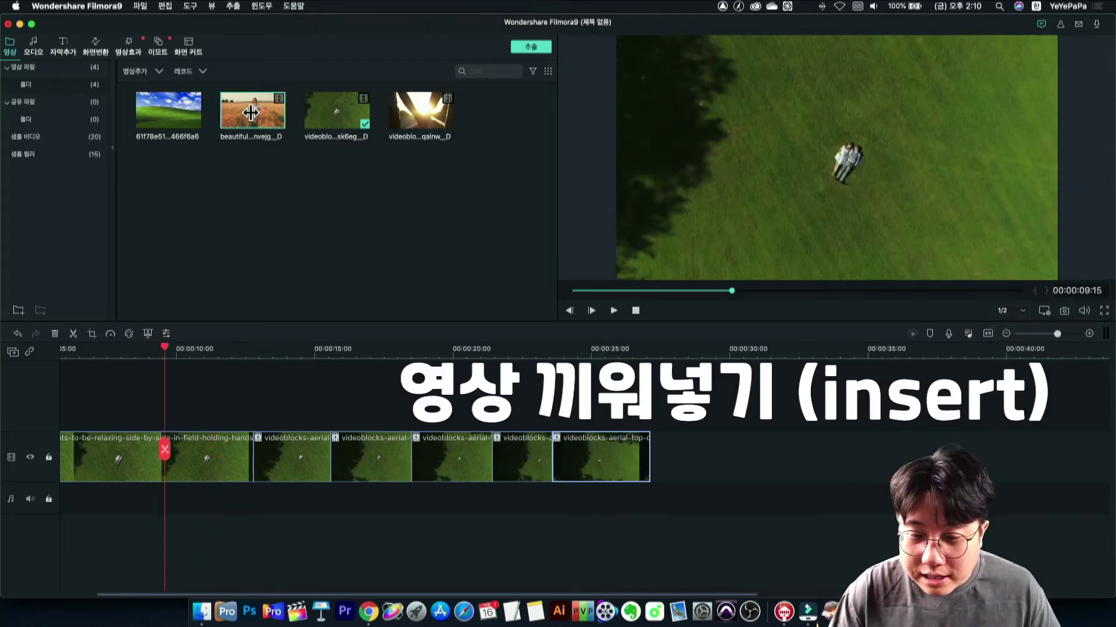
# Insert the wheat-field clip (beautiful…nvejg__D) between the first and second aerial segments on the video track.
pyautogui.click(251, 113)
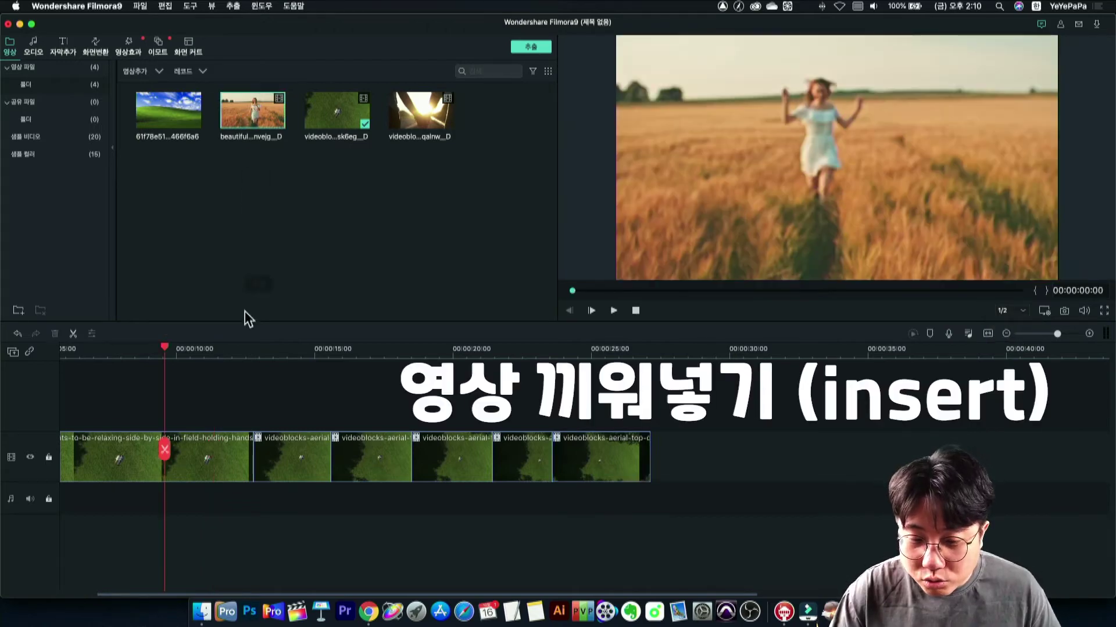
pyautogui.moveTo(249, 318); pyautogui.dragTo(255, 453)
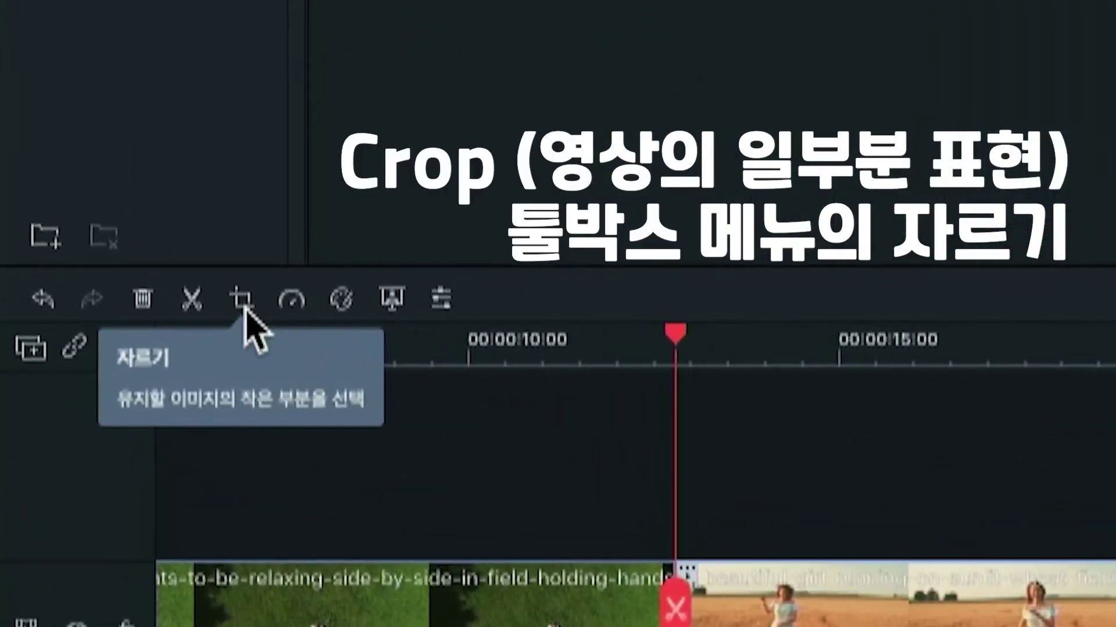
# Crop the wheat-field clip to a 16:9 area of 1165 x 655 around the woman.
pyautogui.click(242, 307)
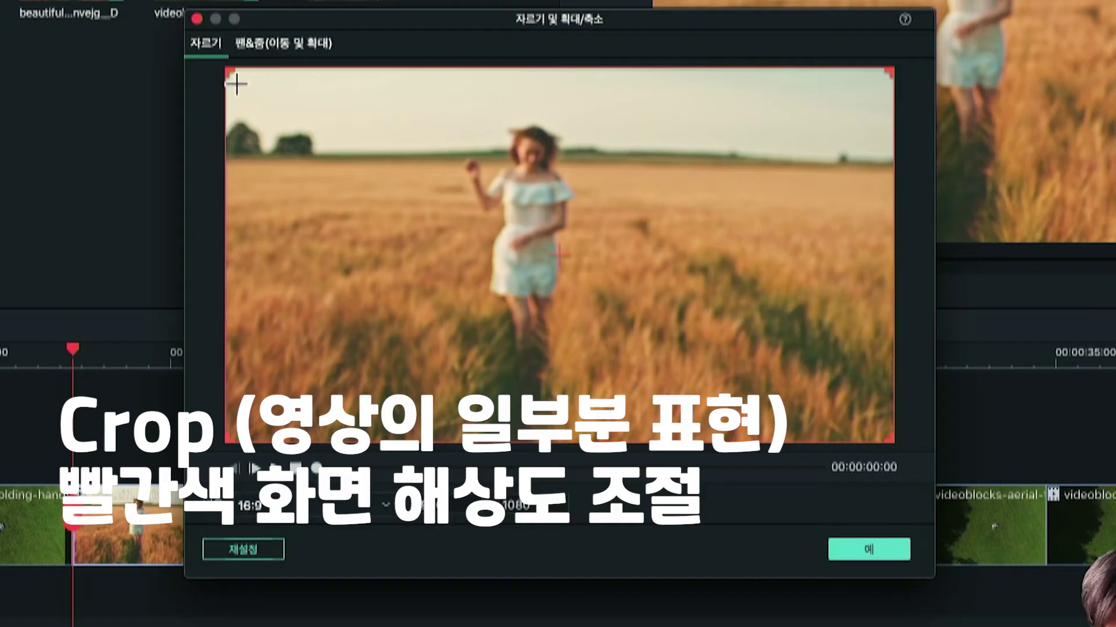
pyautogui.moveTo(226, 71); pyautogui.dragTo(475, 208)
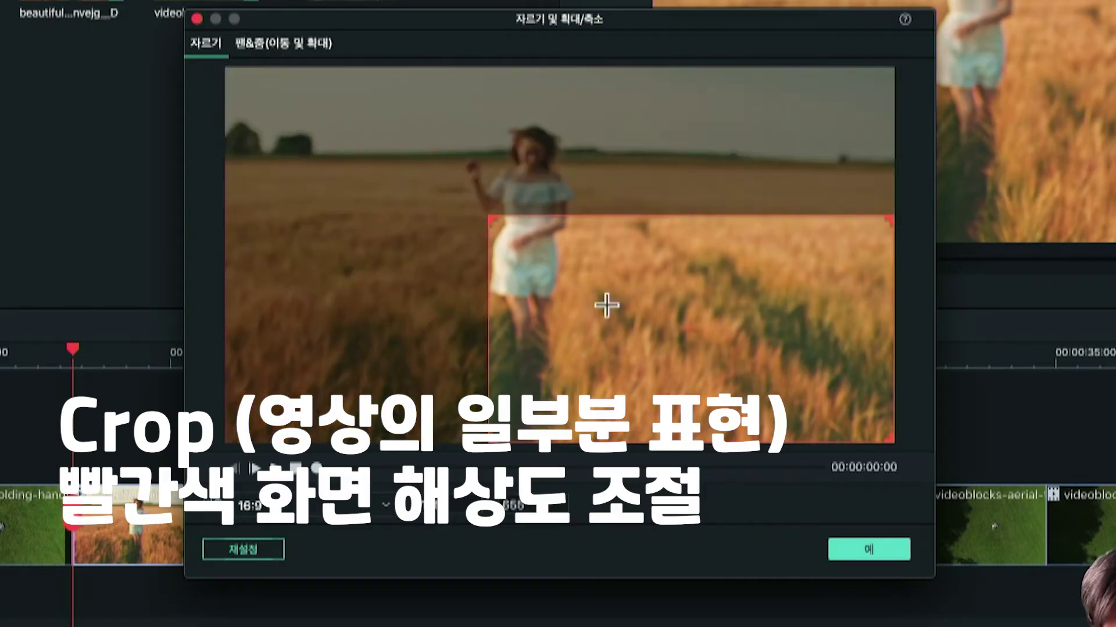
pyautogui.moveTo(605, 306); pyautogui.dragTo(461, 191)
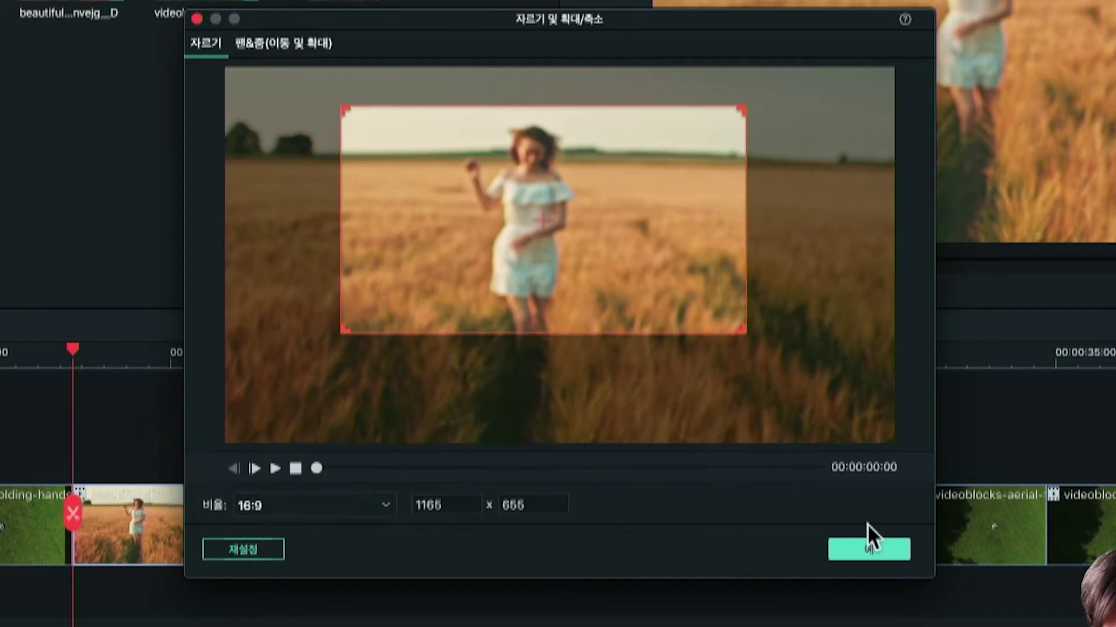
pyautogui.click(869, 549)
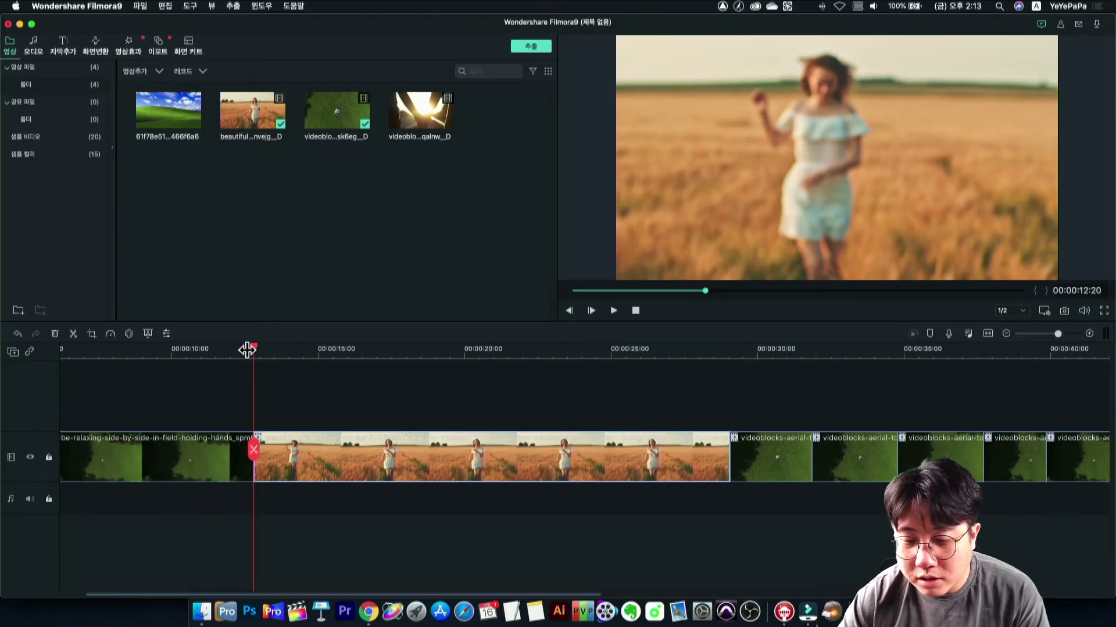
# Set up a pan-and-zoom (팬&줌) on the wheat-field clip, repositioning the end frame and enlarging it toward the lower right of the picture.
pyautogui.moveTo(254, 371); pyautogui.dragTo(527, 370)
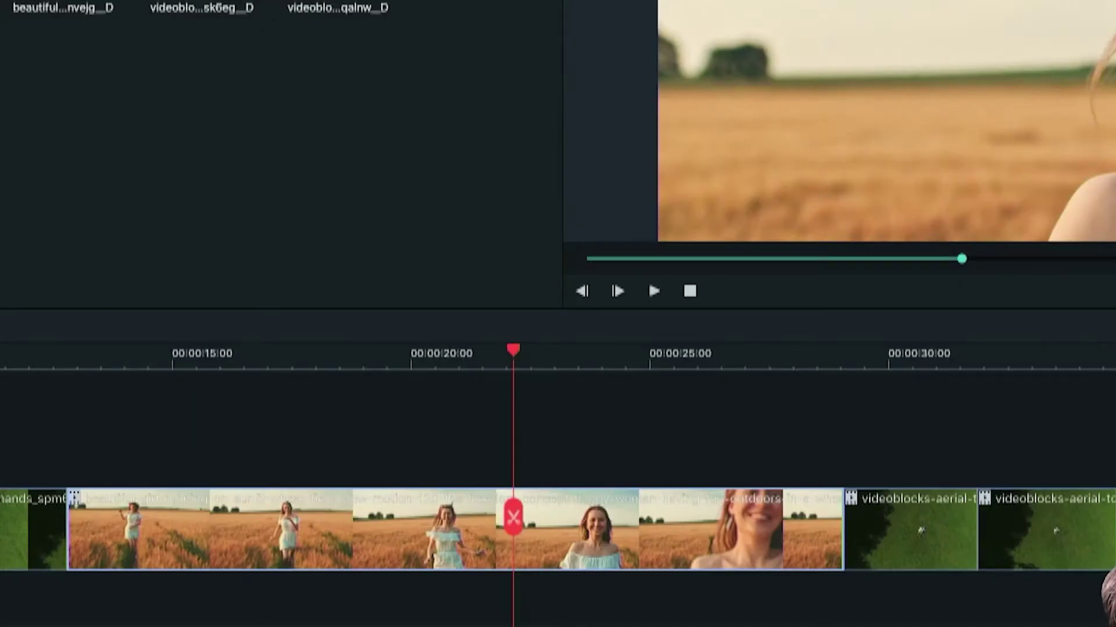
pyautogui.hotkey('alt', 'c')
pyautogui.click(314, 39)
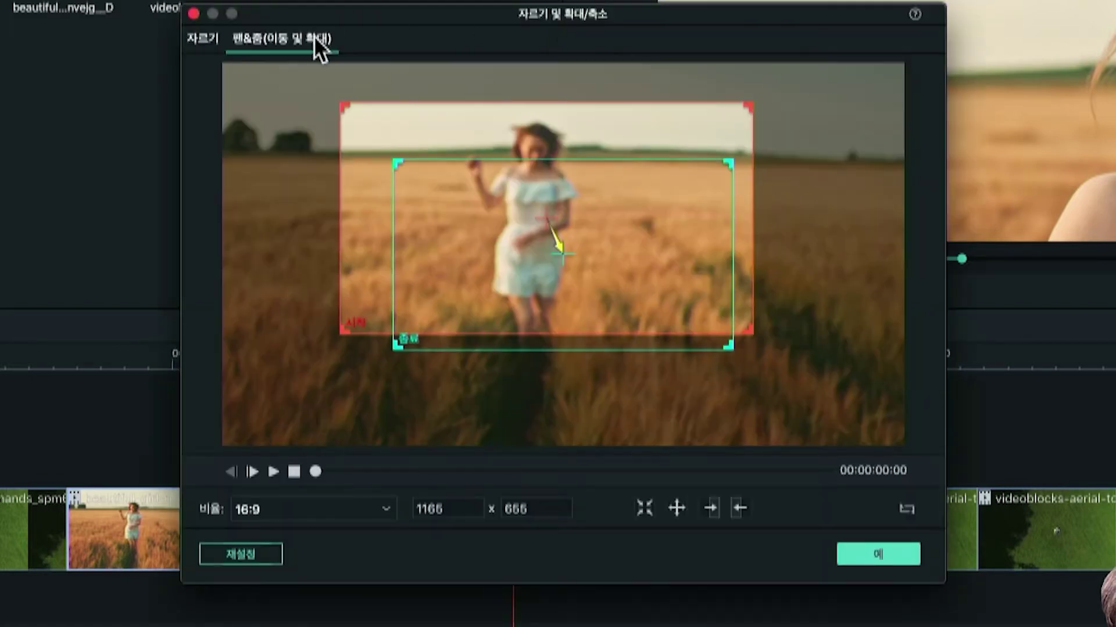
pyautogui.moveTo(487, 298); pyautogui.dragTo(421, 271)
pyautogui.moveTo(703, 331); pyautogui.dragTo(869, 426)
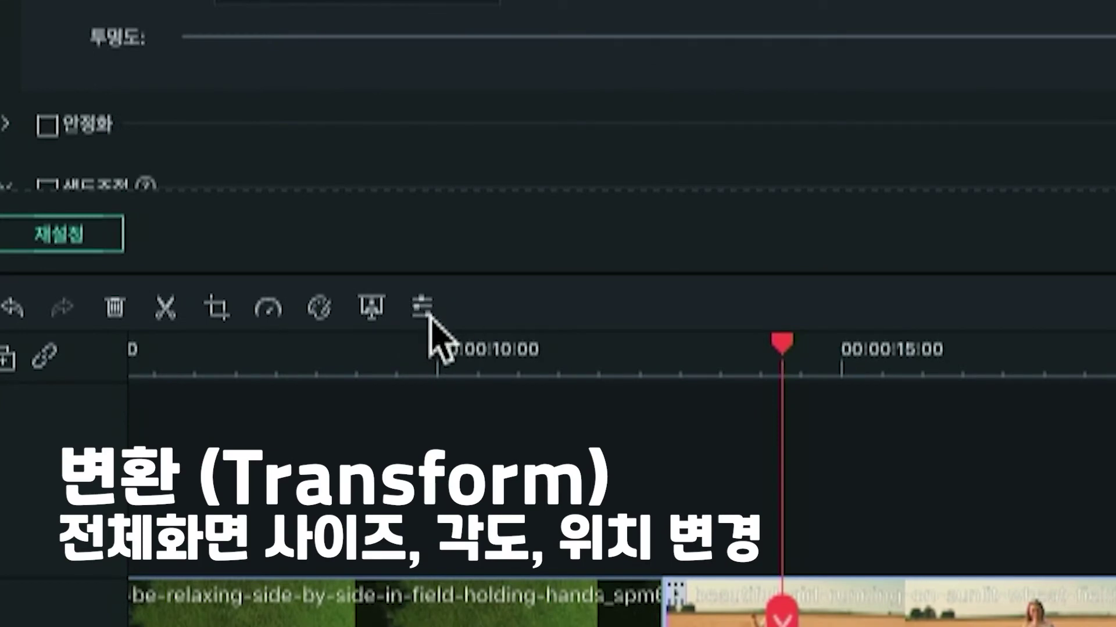
# Scale the wheat-field clip down to 77.5% in its transform settings, and shrink it further to about 29.3% in the preview.
pyautogui.click(429, 315)
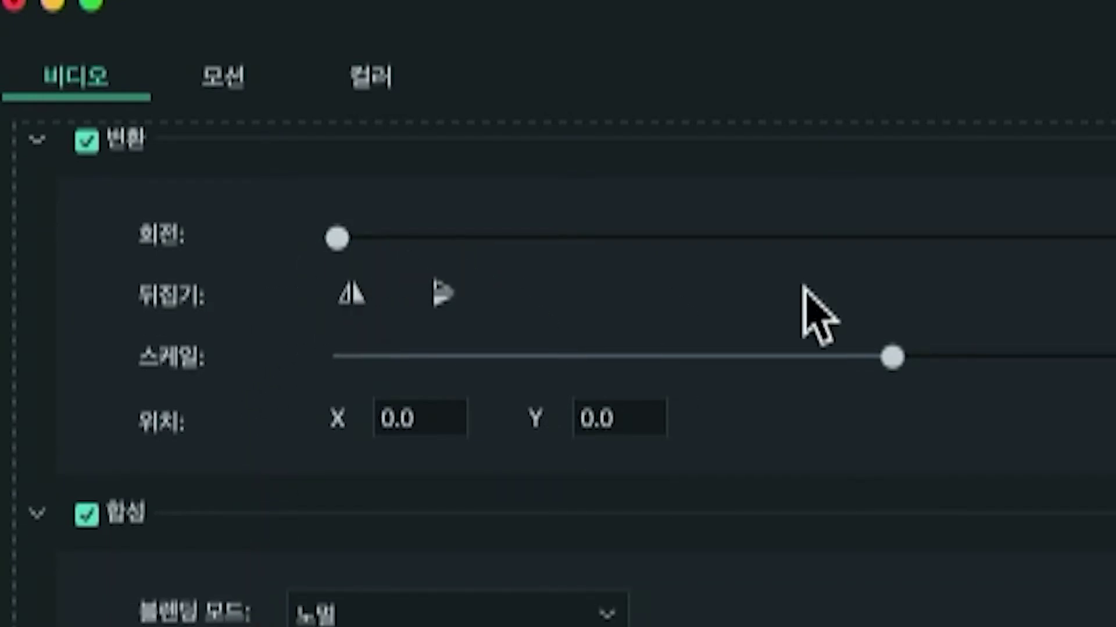
pyautogui.moveTo(931, 343); pyautogui.dragTo(873, 372)
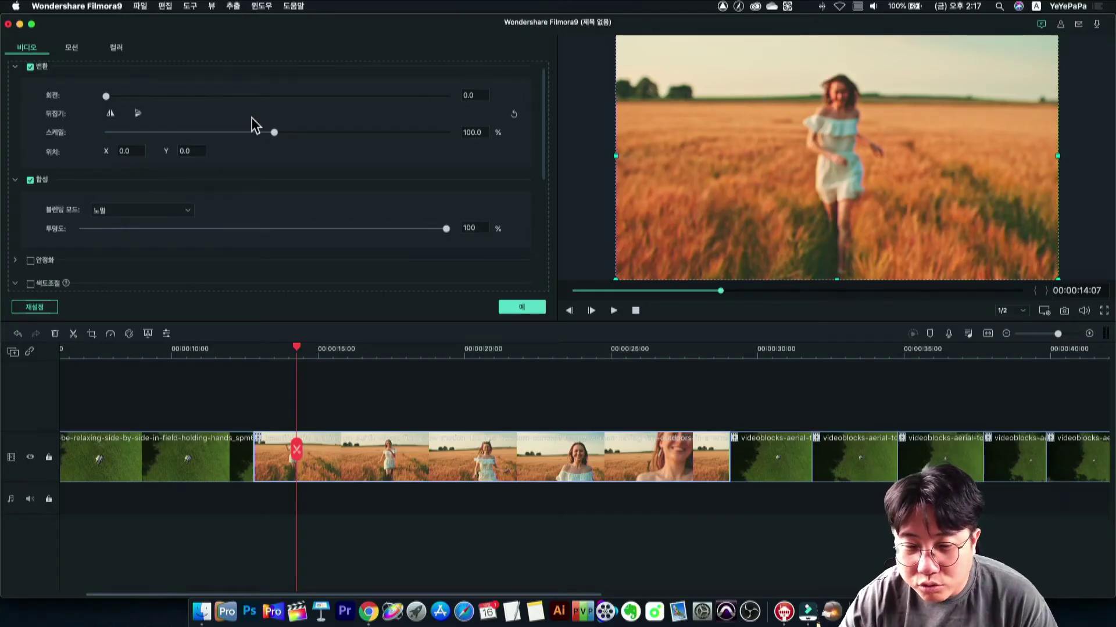
pyautogui.moveTo(271, 133); pyautogui.dragTo(246, 131)
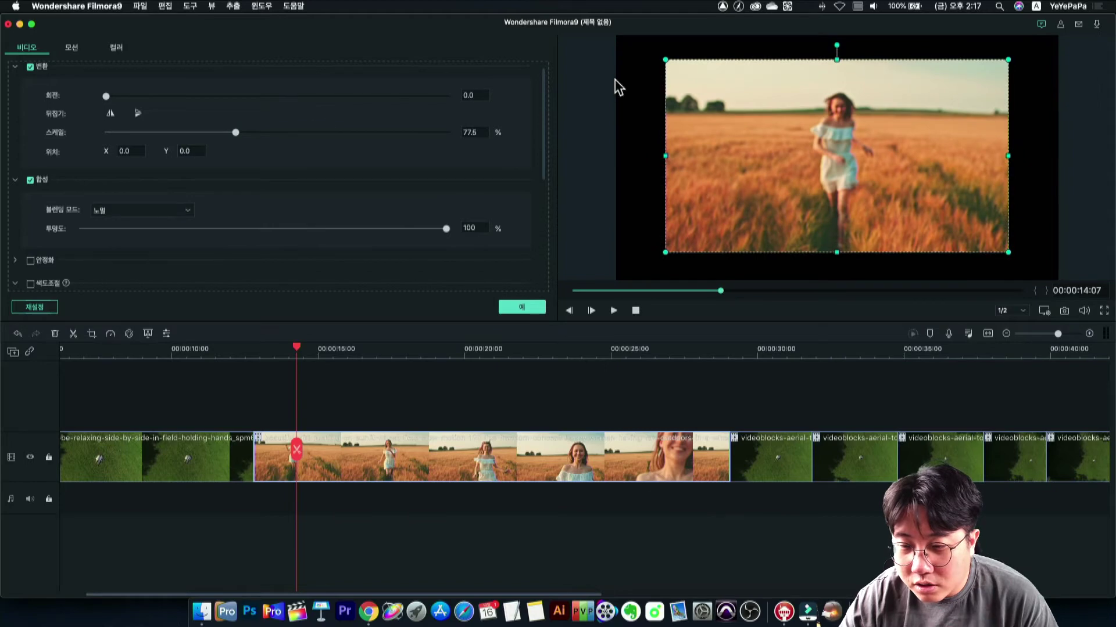
pyautogui.moveTo(666, 60); pyautogui.dragTo(928, 172)
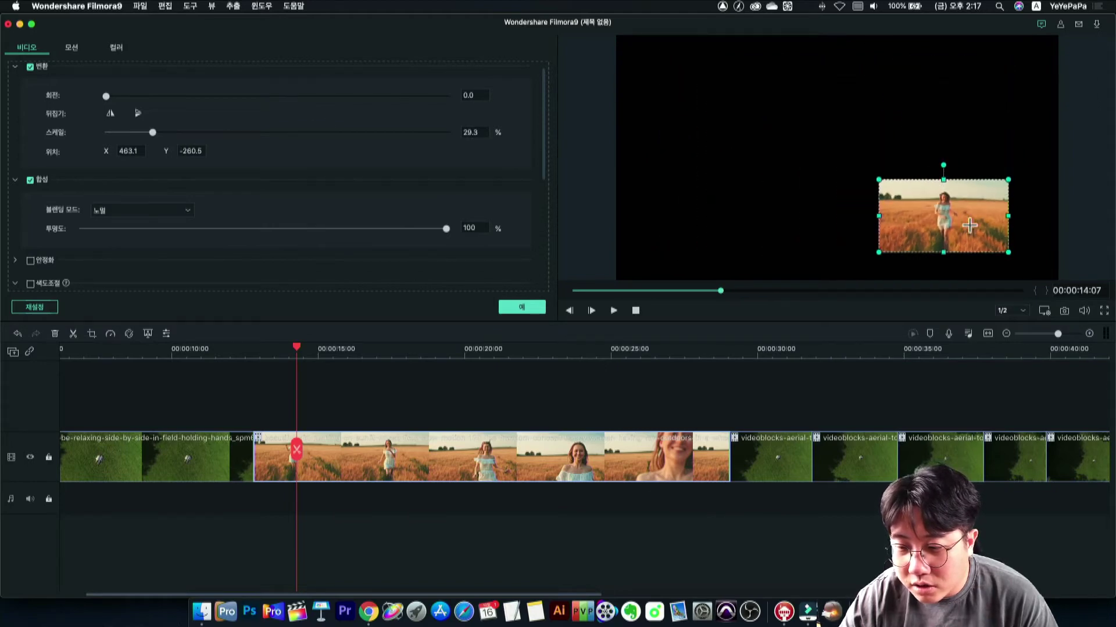
# Snap the wheat-field picture into the frame's lower-right corner, move it to the upper-left corner and enlarge it to about half the frame width.
pyautogui.moveTo(951, 215); pyautogui.dragTo(982, 248)
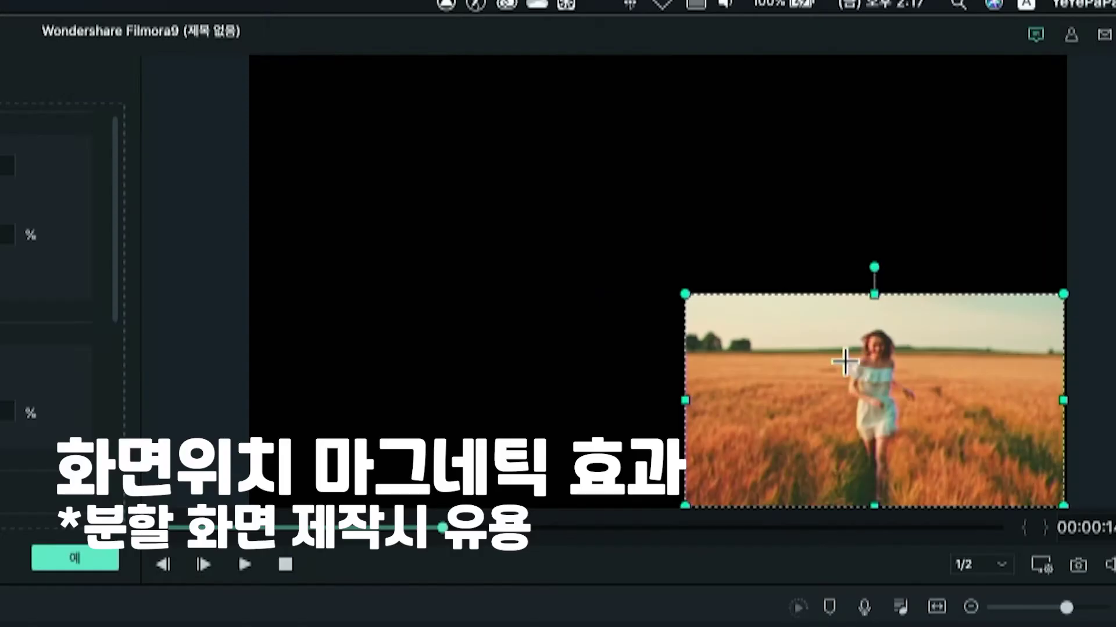
pyautogui.moveTo(846, 361); pyautogui.dragTo(410, 125)
pyautogui.moveTo(619, 254); pyautogui.dragTo(639, 294)
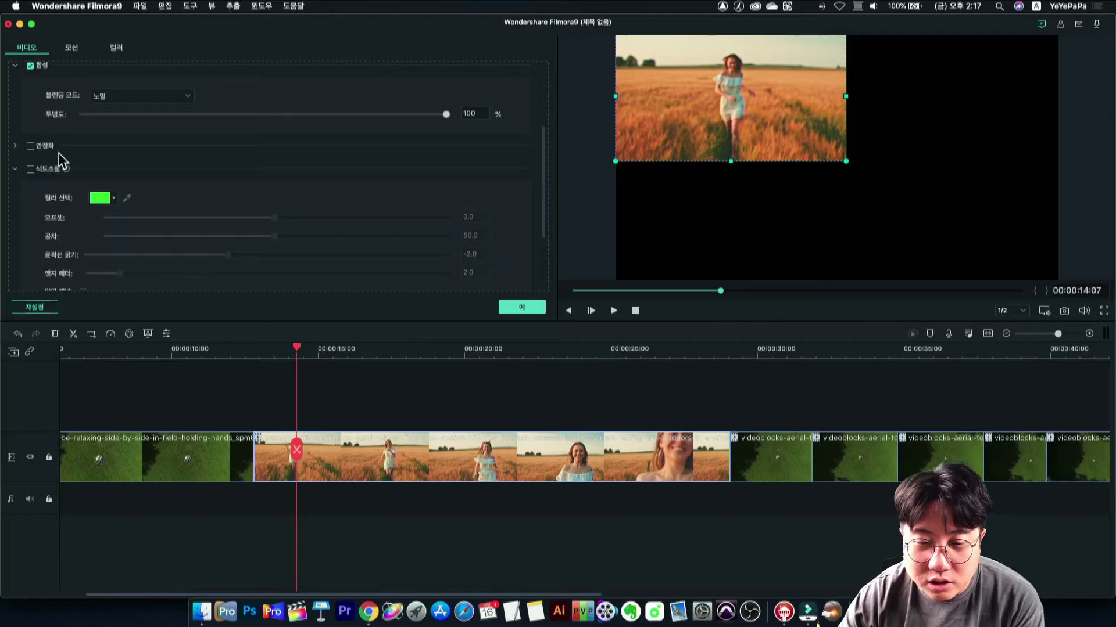
# Examine the clip's stabilization (안정화) and chroma key (색도조절) settings.
pyautogui.click(15, 147)
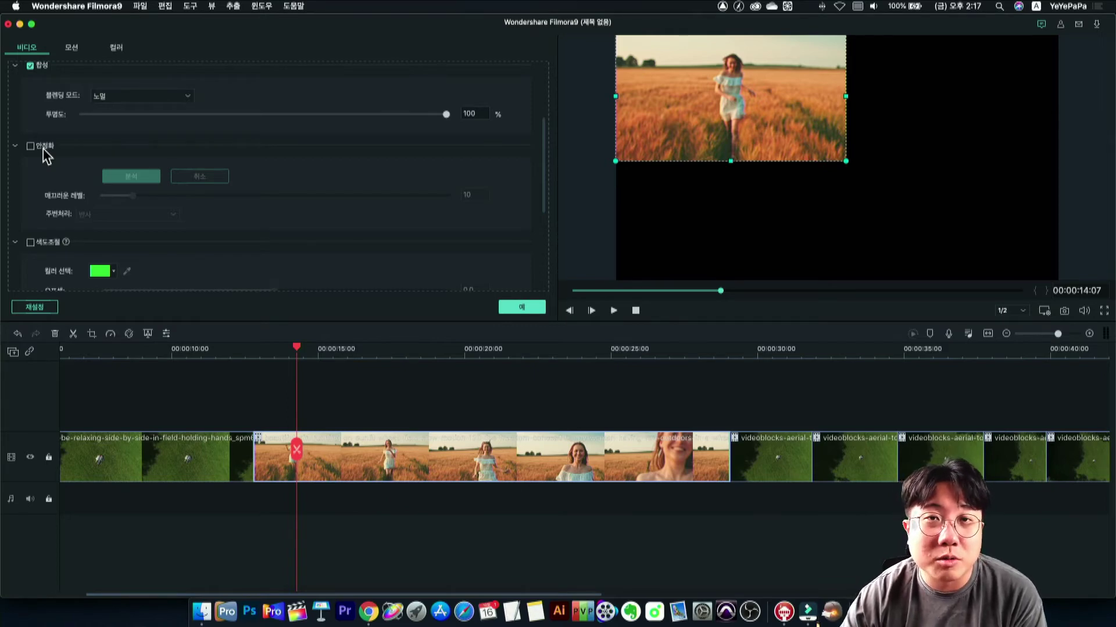
pyautogui.scroll(-5, 138, 216)
# Try the 축소 1 and 스트레…및 확대 2 motions on the wheat-field clip, and play back the second one from the clip's start.
pyautogui.click(71, 49)
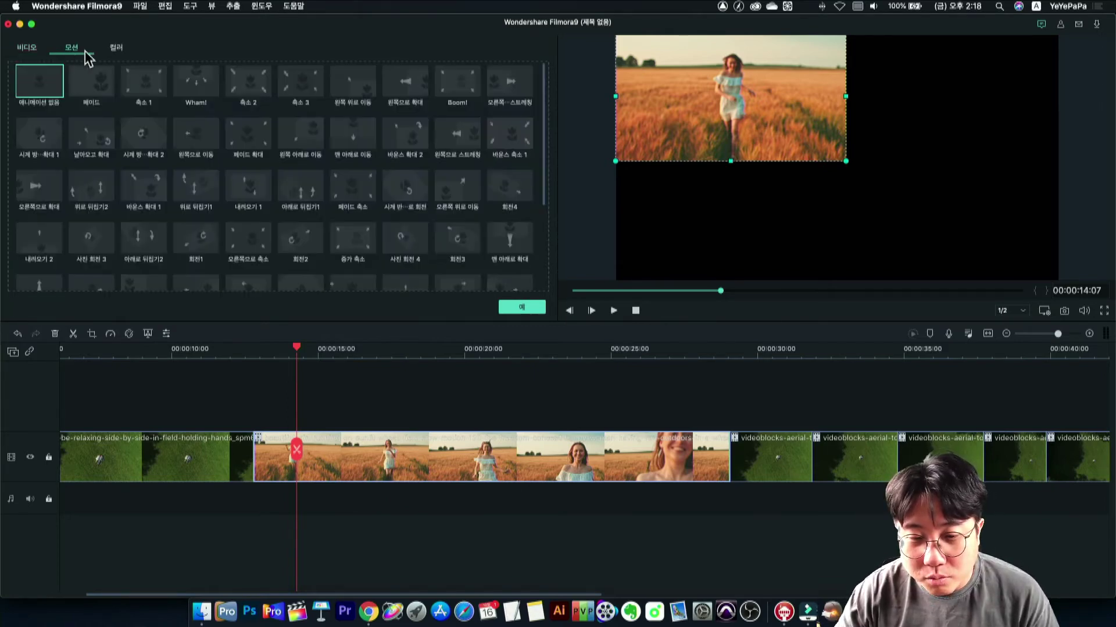
pyautogui.click(146, 89)
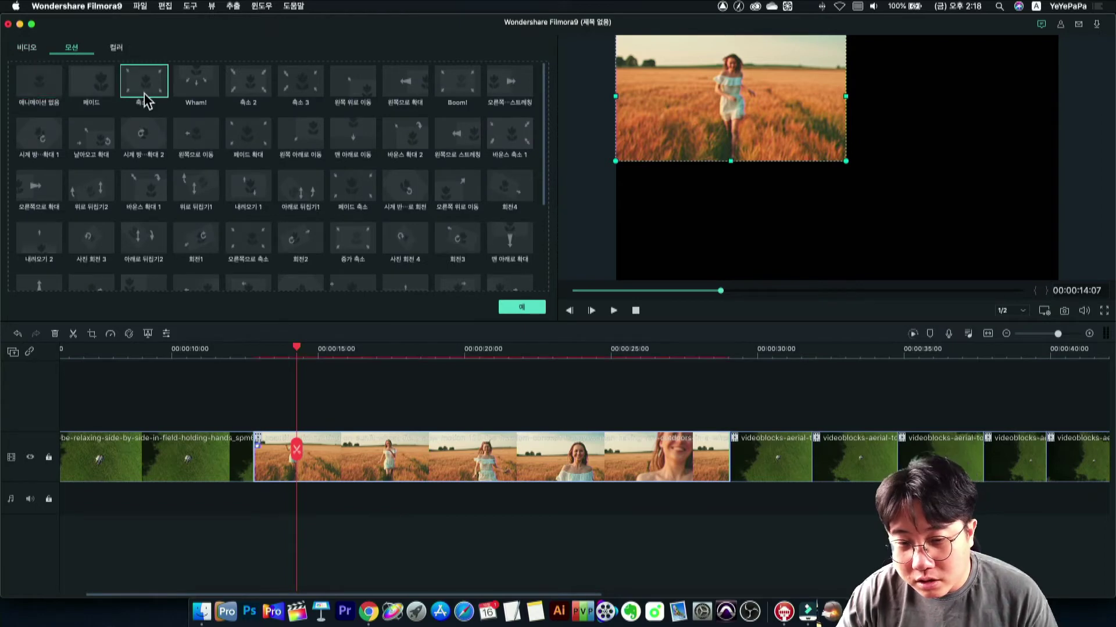
pyautogui.scroll(-4, 298, 161)
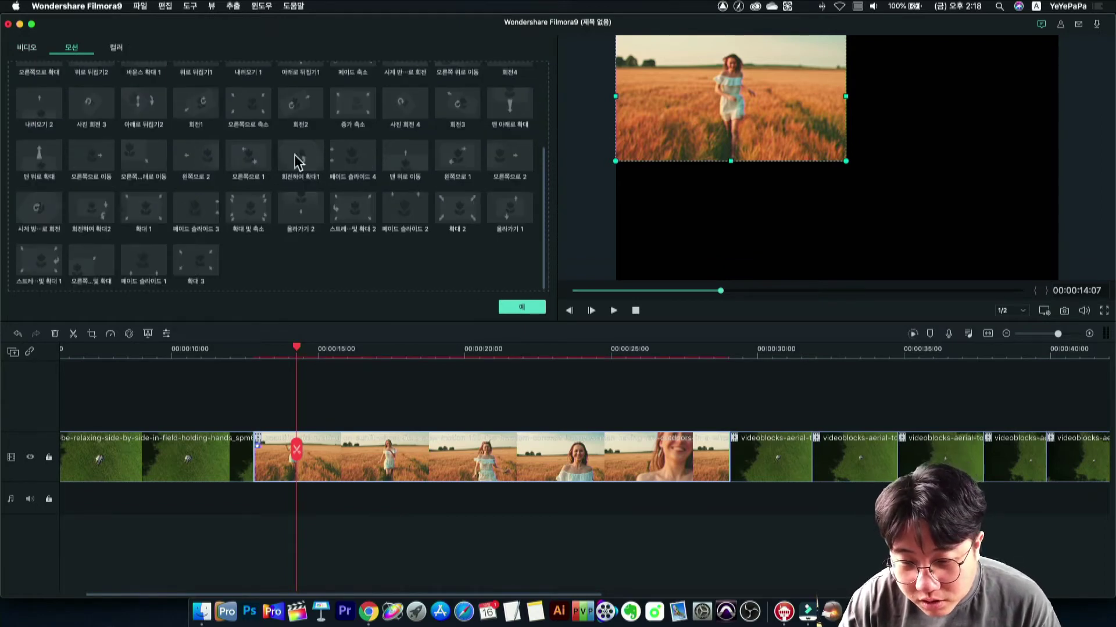
pyautogui.click(335, 220)
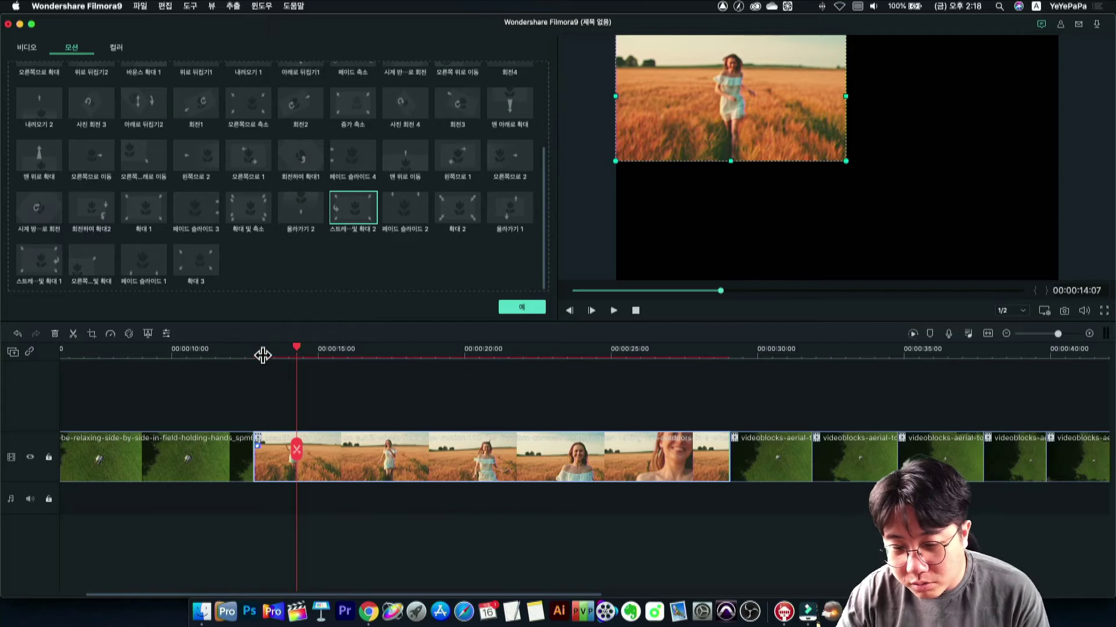
pyautogui.click(249, 347)
pyautogui.press('space')
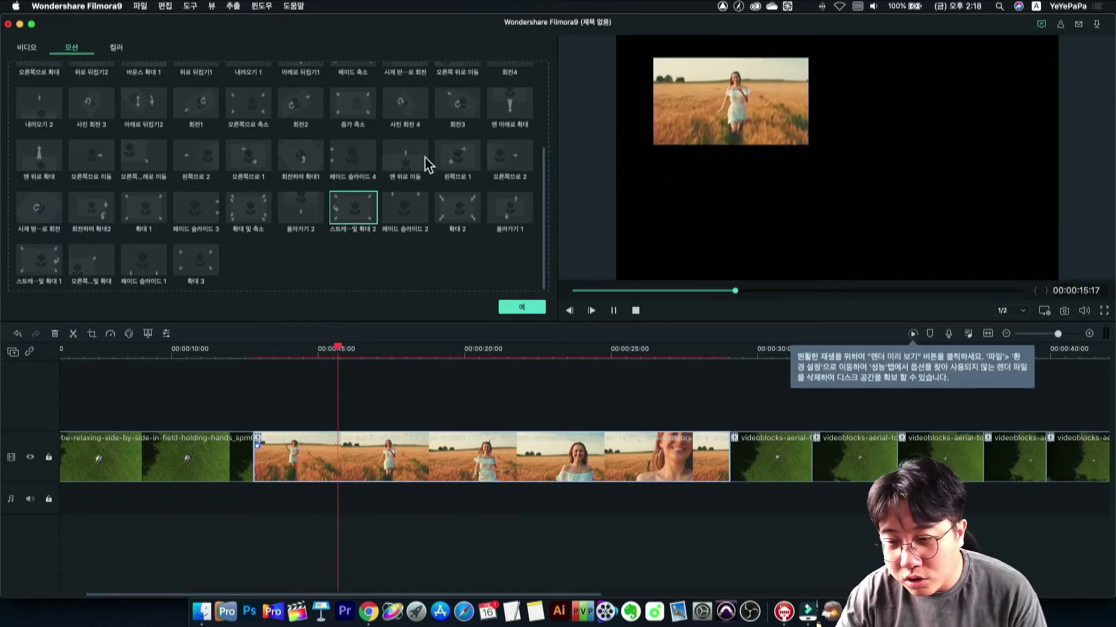
pyautogui.press('space')
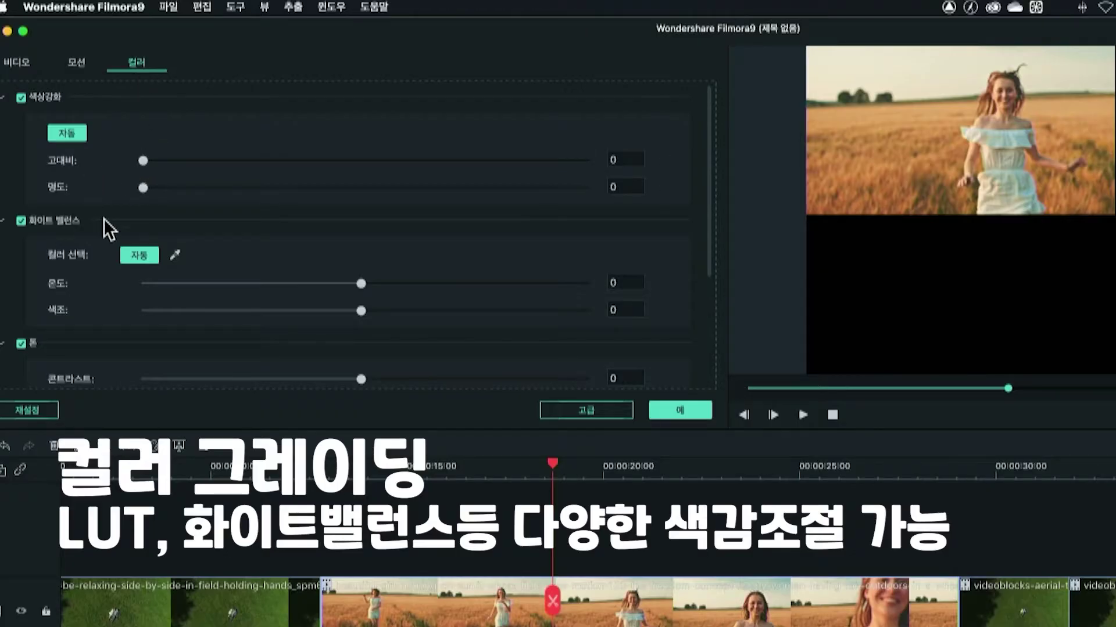
# Examine the clip's color settings, including white balance, tone and the available 3D LUT presets.
pyautogui.scroll(-5, 169, 230)
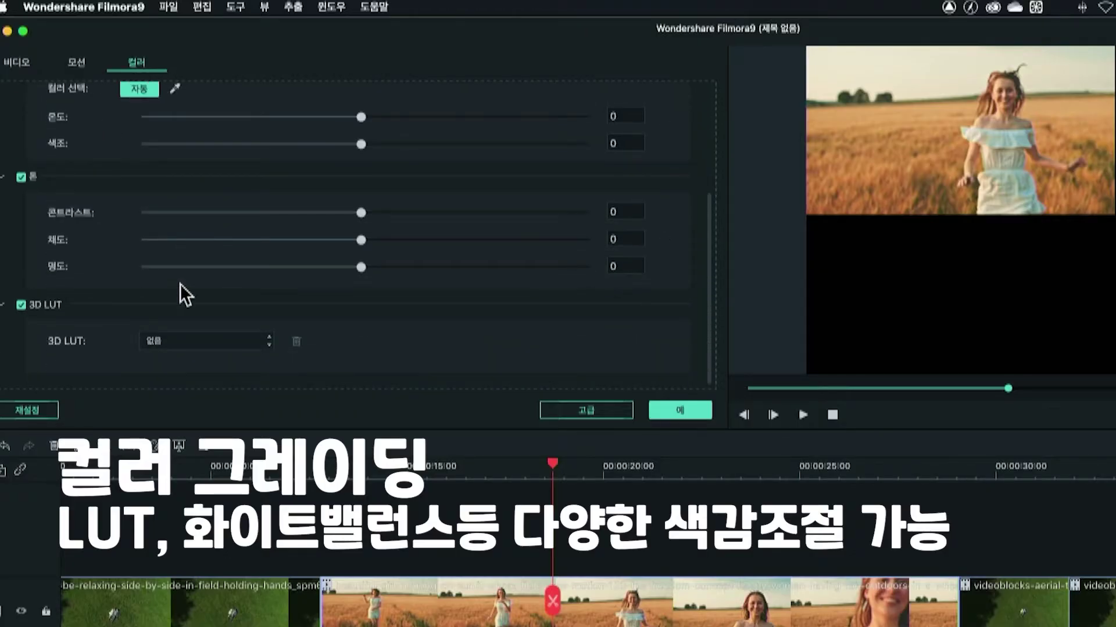
pyautogui.click(193, 346)
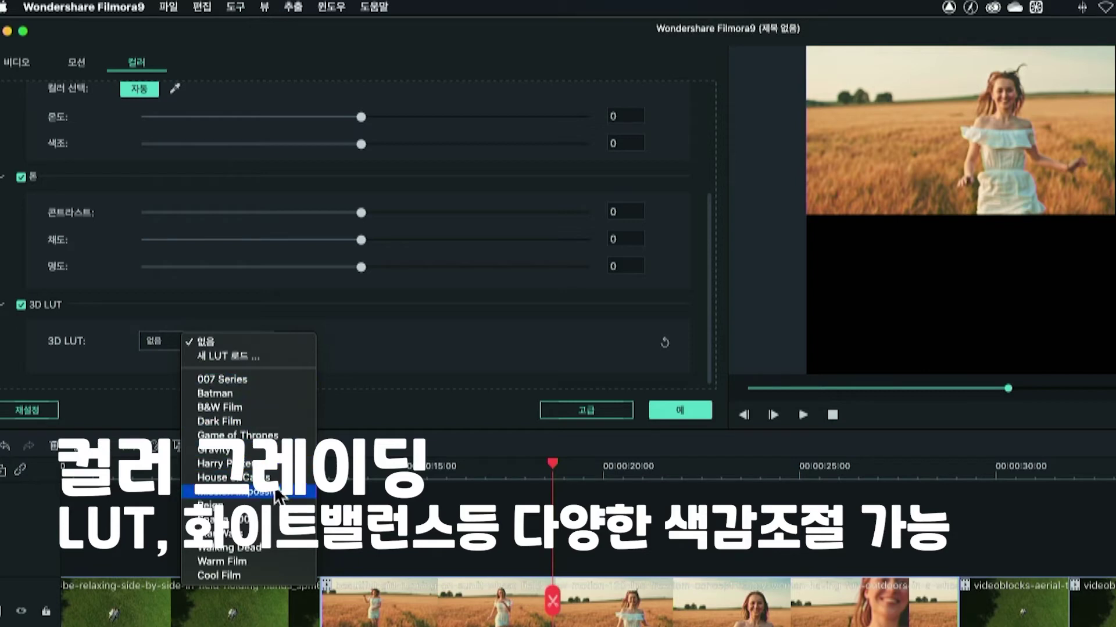
pyautogui.click(360, 367)
pyautogui.scroll(5, 319, 366)
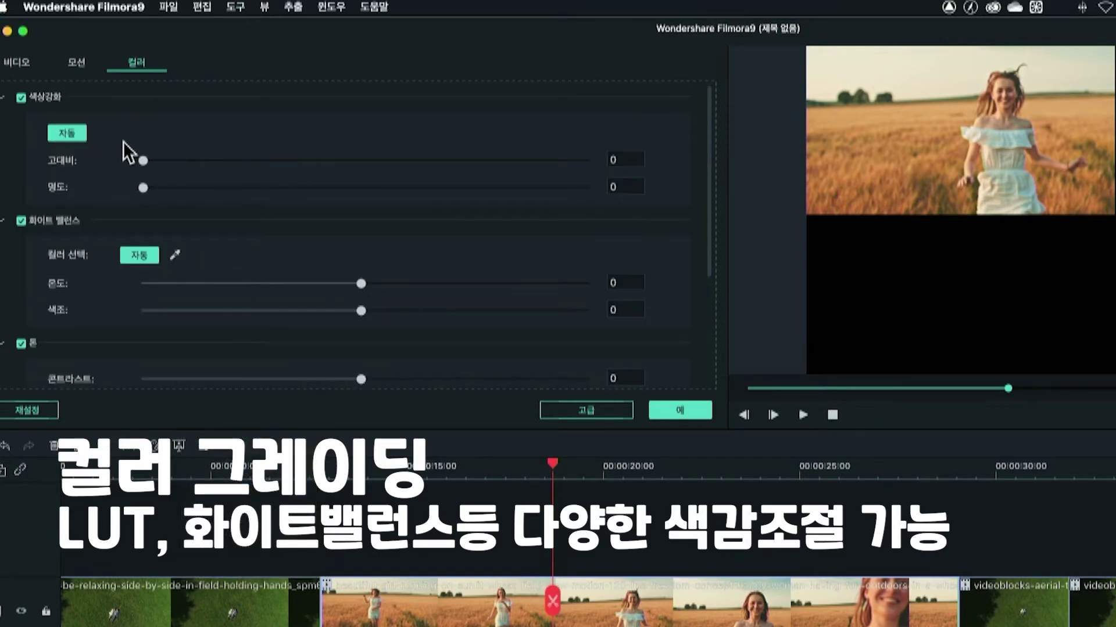
pyautogui.scroll(-5, 156, 194)
pyautogui.scroll(5, 156, 197)
pyautogui.scroll(-5, 128, 116)
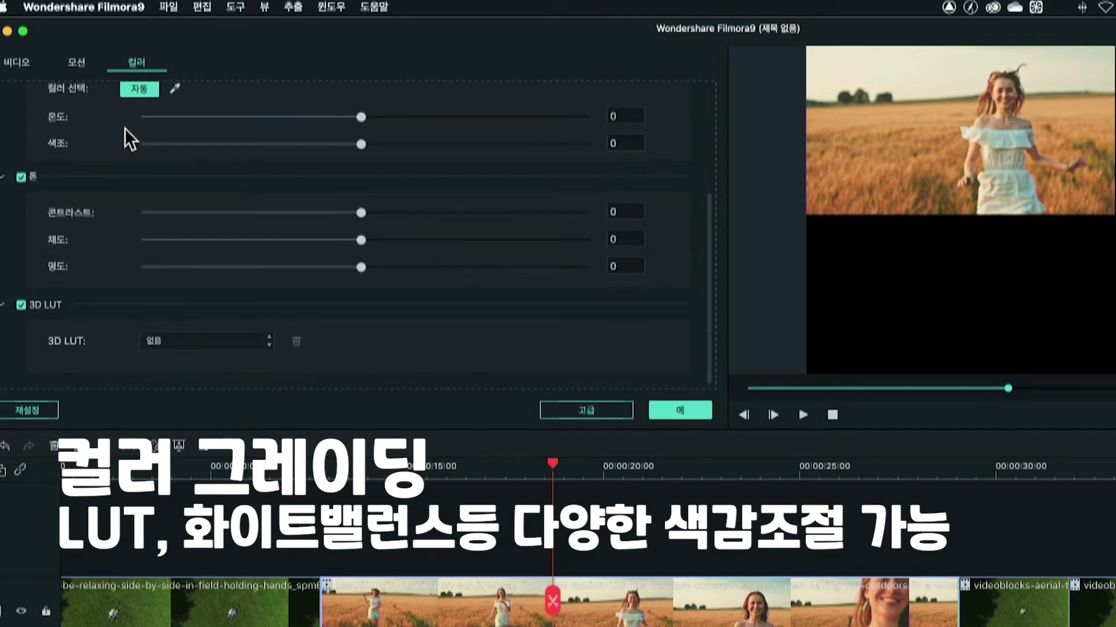
# Apply the fade (페이드) motion to the wheat-field clip.
pyautogui.click(81, 61)
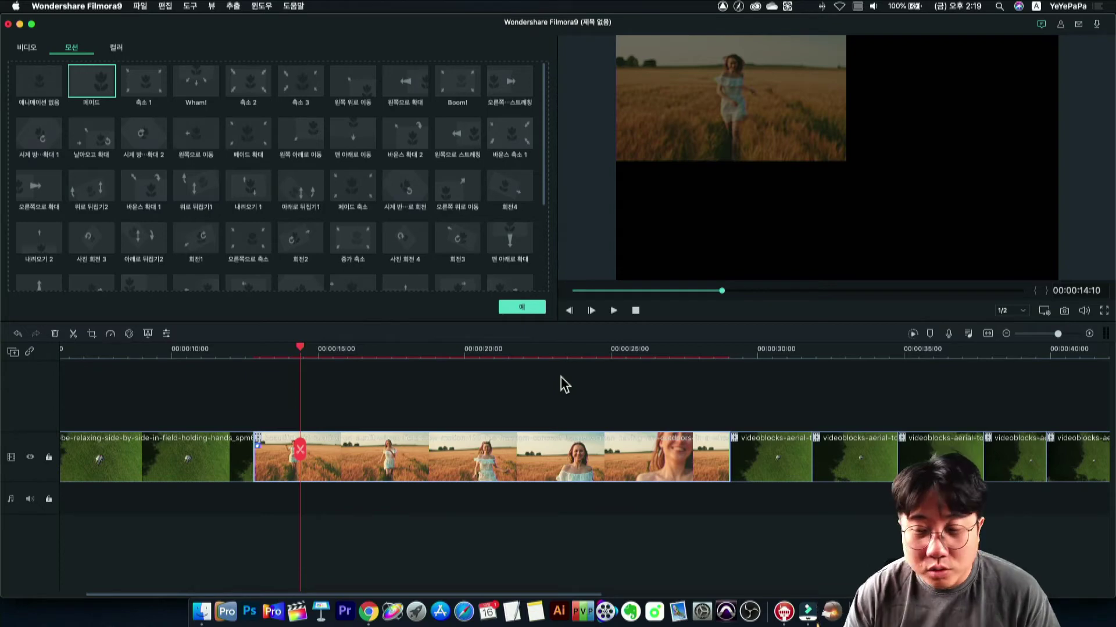
# Confirm the wheat-field clip's motion settings and bring up its speed options.
pyautogui.press('Return')
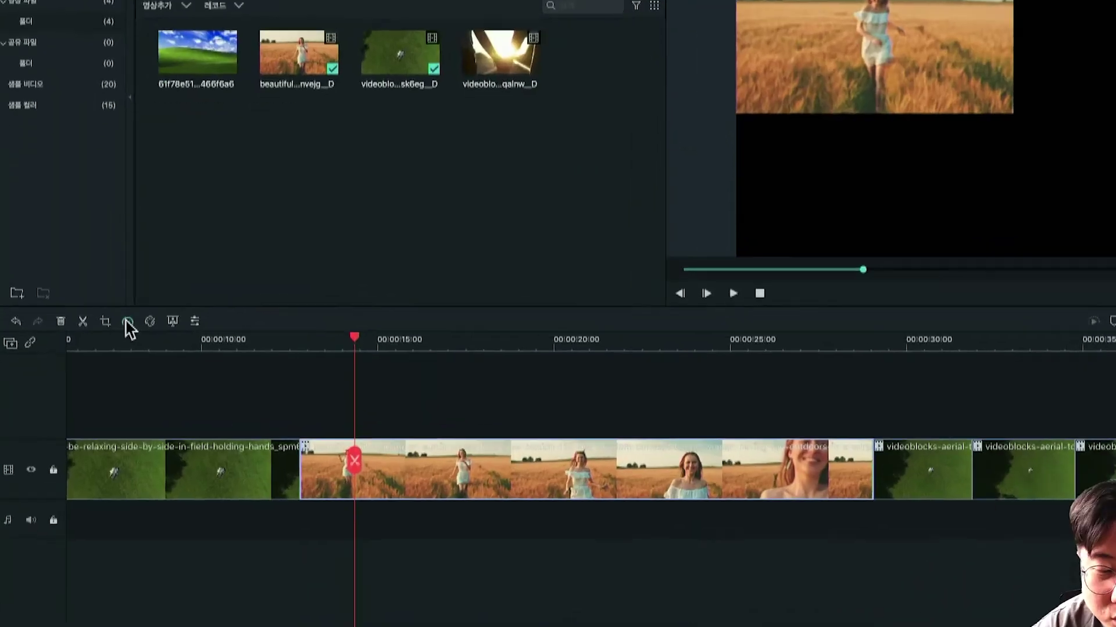
pyautogui.click(127, 322)
pyautogui.moveTo(173, 366)
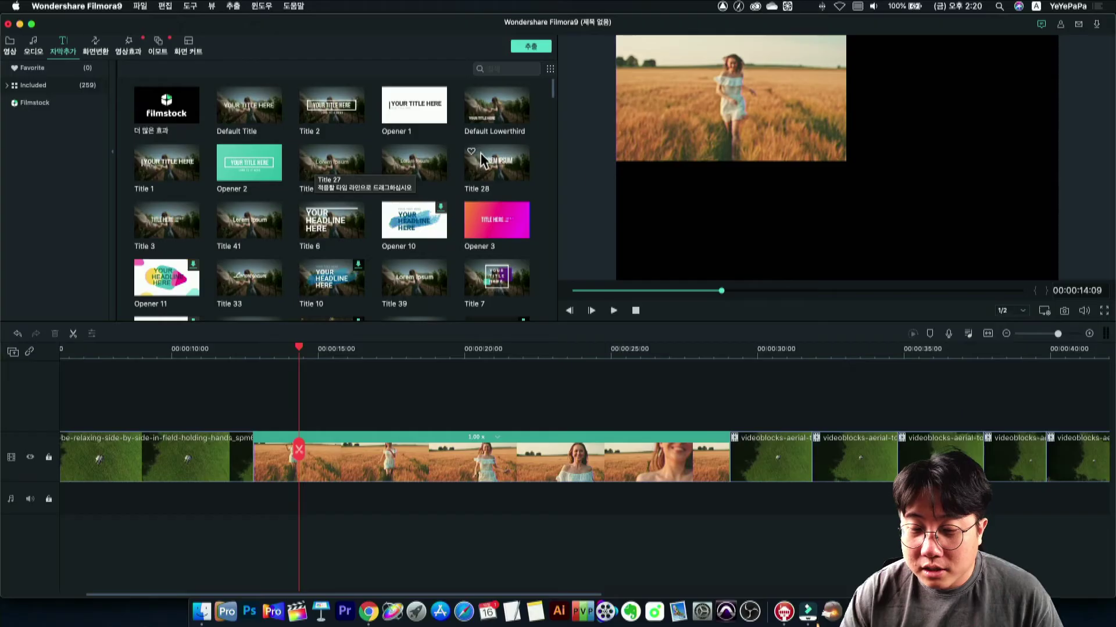
# Preview several title templates in the title library, including Title 28, Title 18, Title 23 and New Opener 6.
pyautogui.click(509, 167)
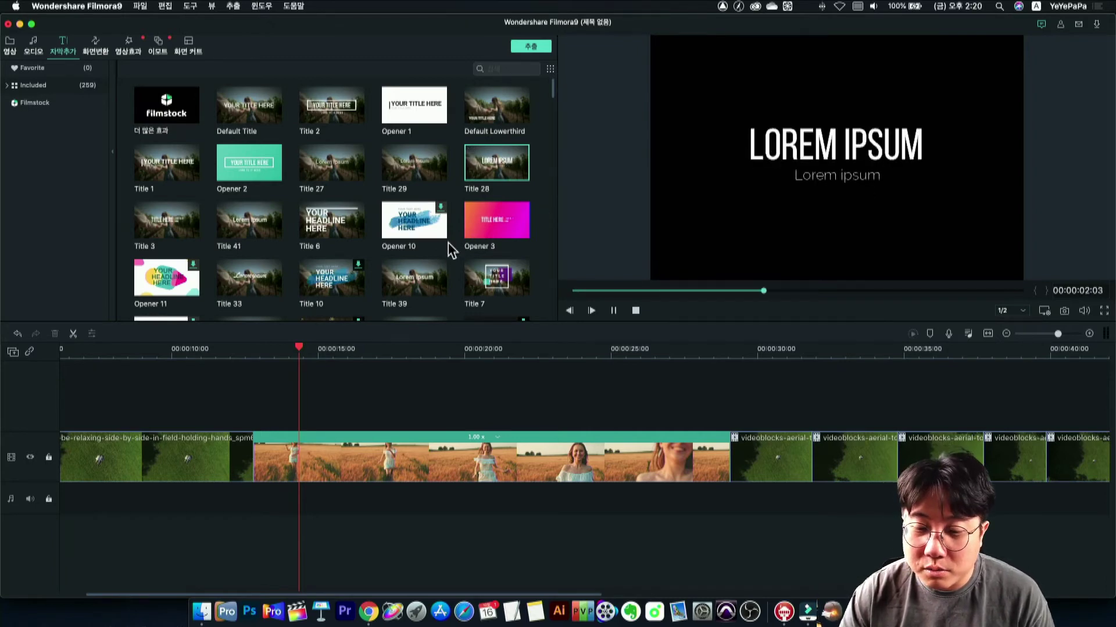
pyautogui.scroll(-5, 451, 251)
pyautogui.click(491, 168)
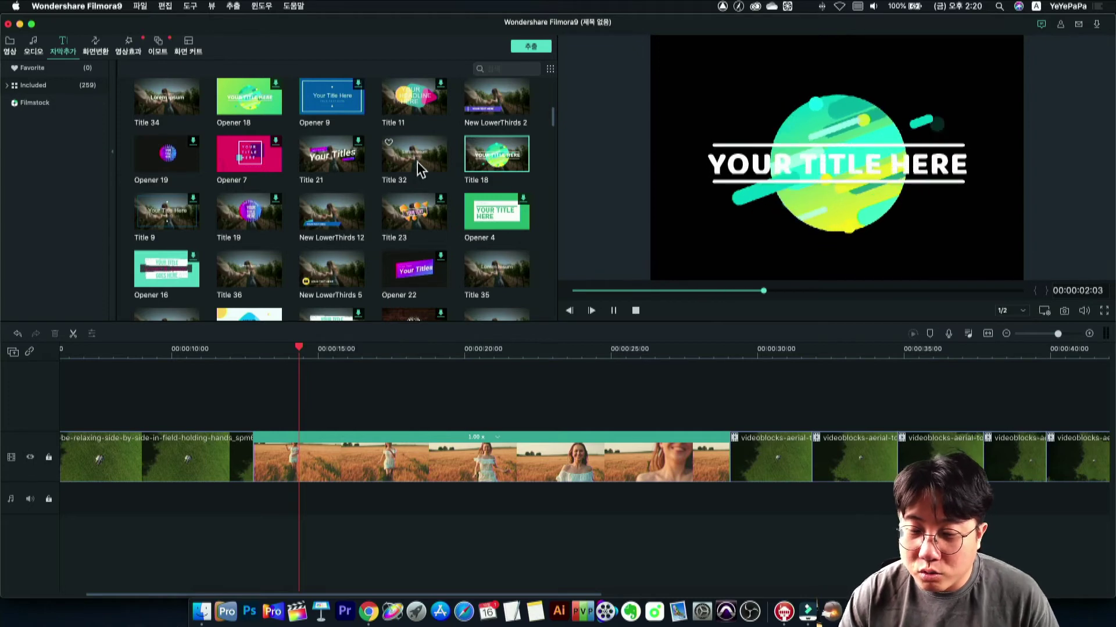
pyautogui.click(416, 214)
pyautogui.scroll(-2, 430, 220)
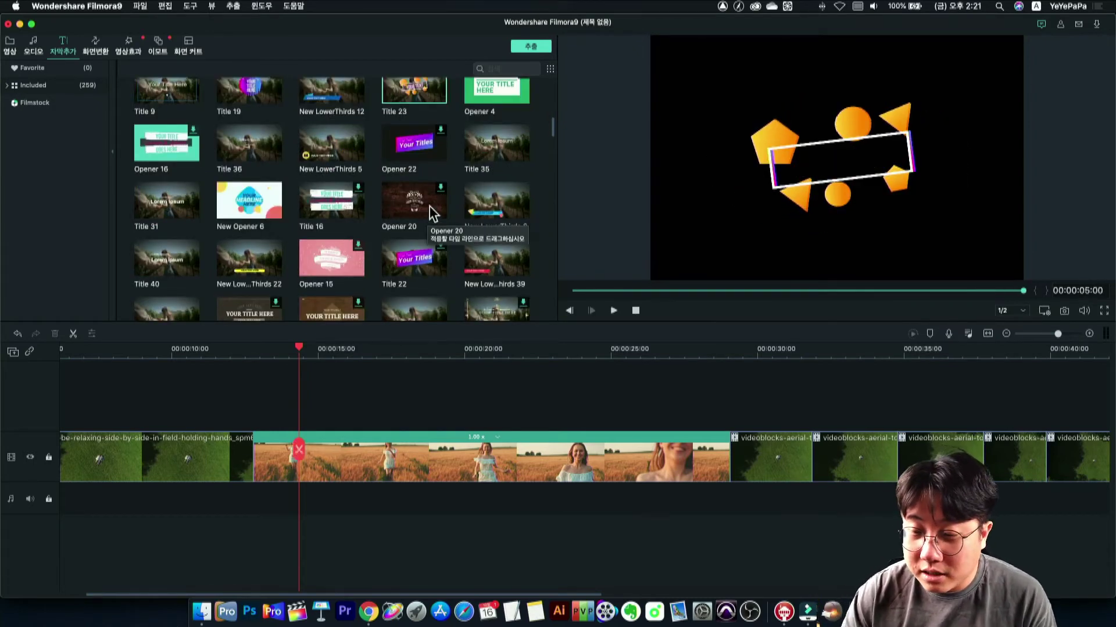
pyautogui.click(256, 212)
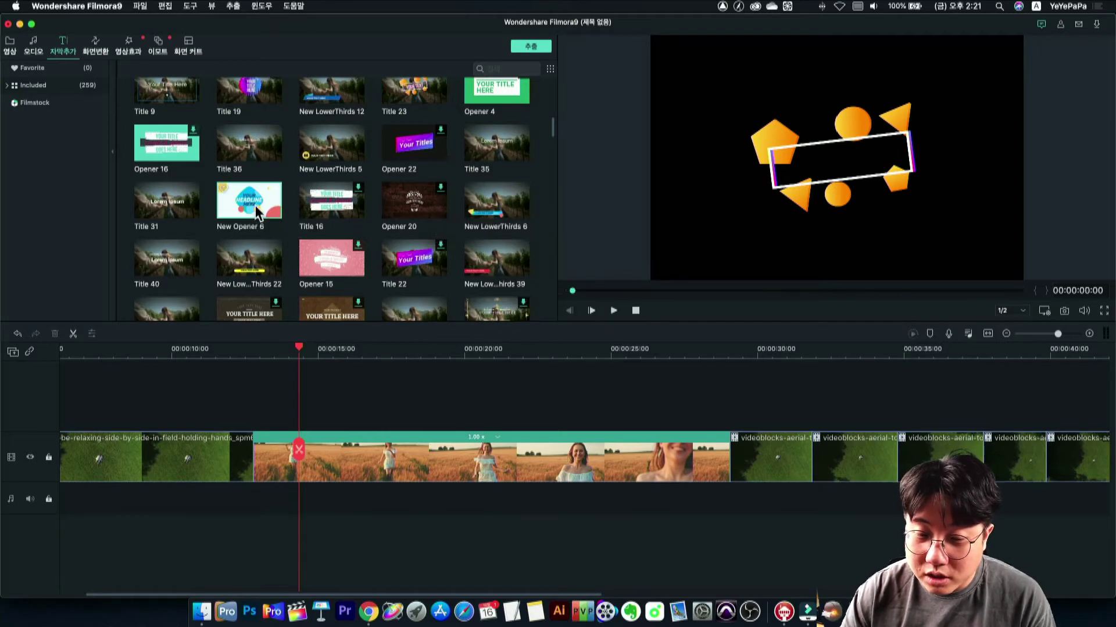
pyautogui.scroll(-5, 406, 233)
pyautogui.click(506, 236)
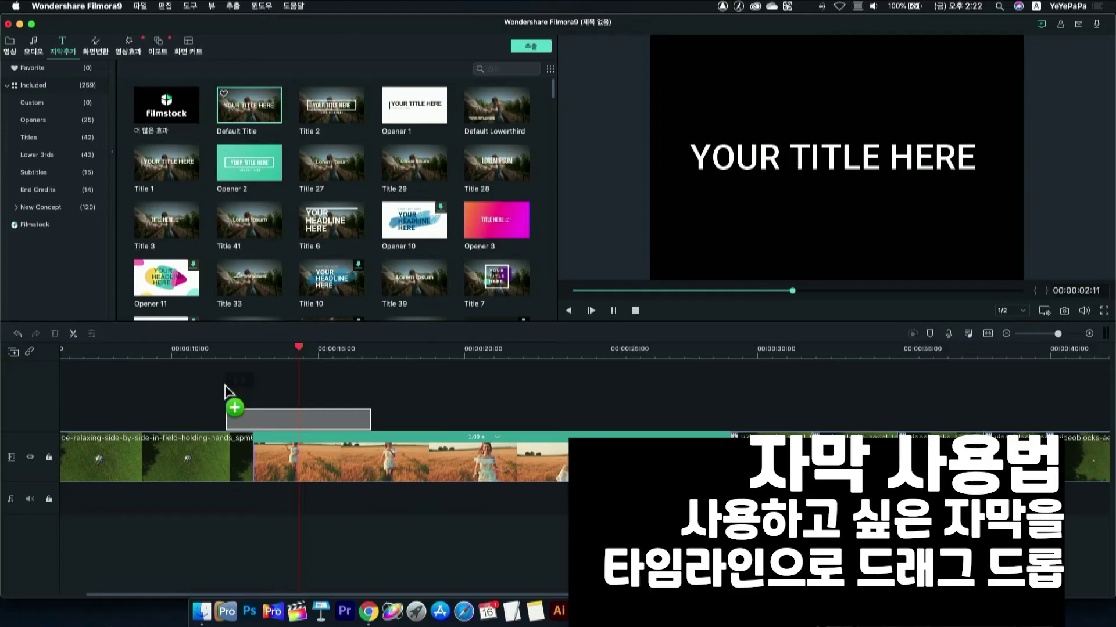
# Add the Default Title on a track above the wheat-field clip, aligned with that clip's start.
pyautogui.moveTo(232, 403); pyautogui.dragTo(313, 415)
pyautogui.click(437, 442)
pyautogui.moveTo(437, 441); pyautogui.dragTo(384, 433)
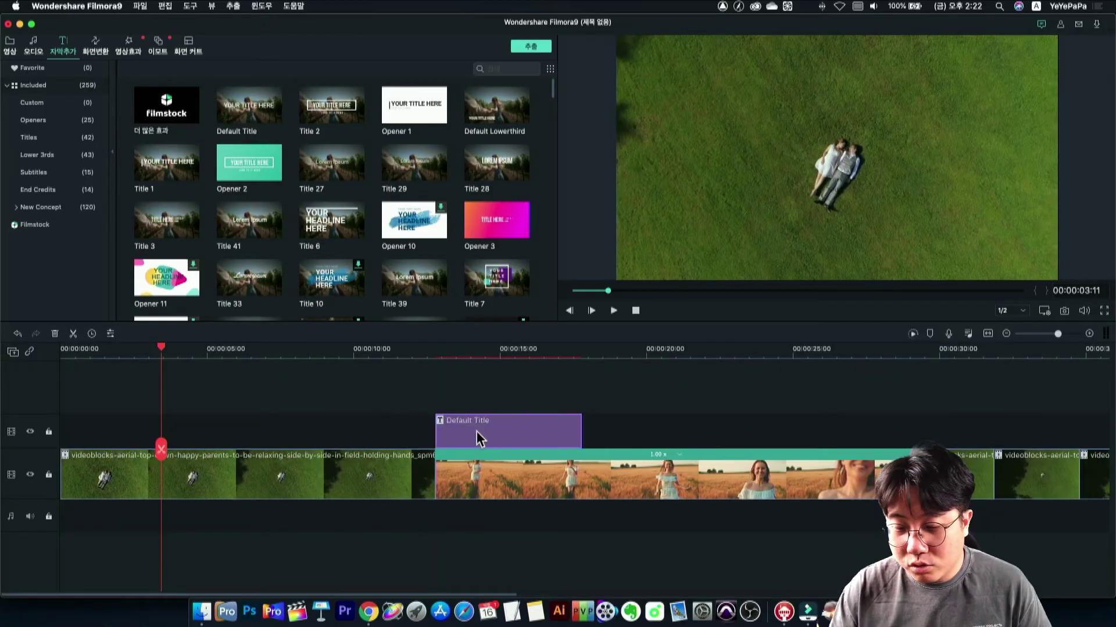
# Replace the Default Title's placeholder text above the wheat-field clip with 안녕하세요.
pyautogui.doubleClick(478, 438)
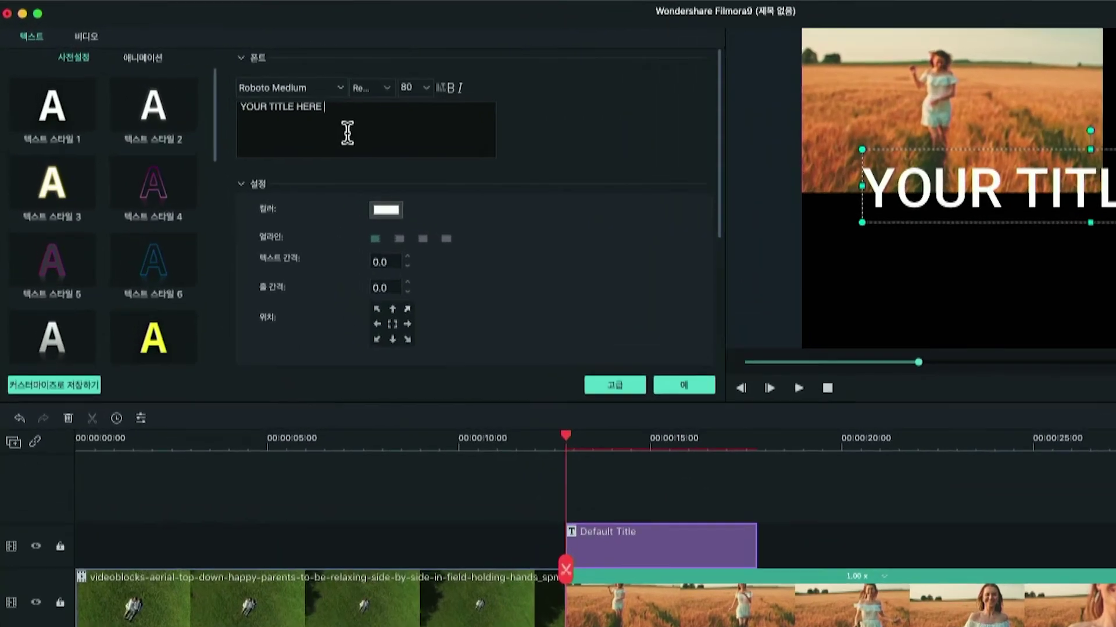
pyautogui.tripleClick(269, 117)
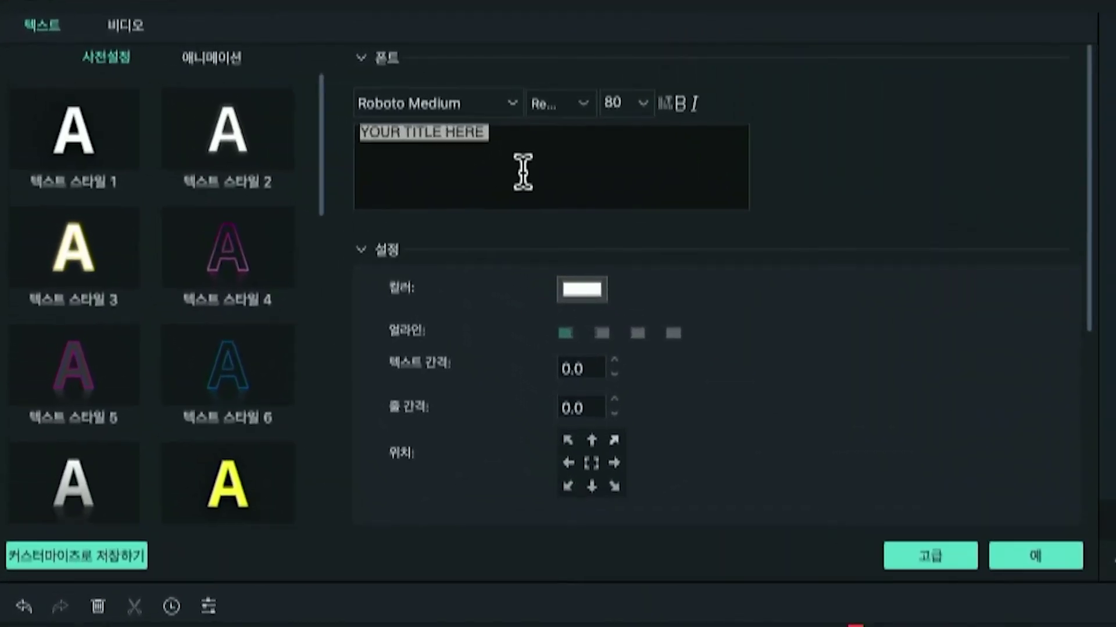
pyautogui.write('d')
pyautogui.press('BackSpace')
pyautogui.write('안녕')
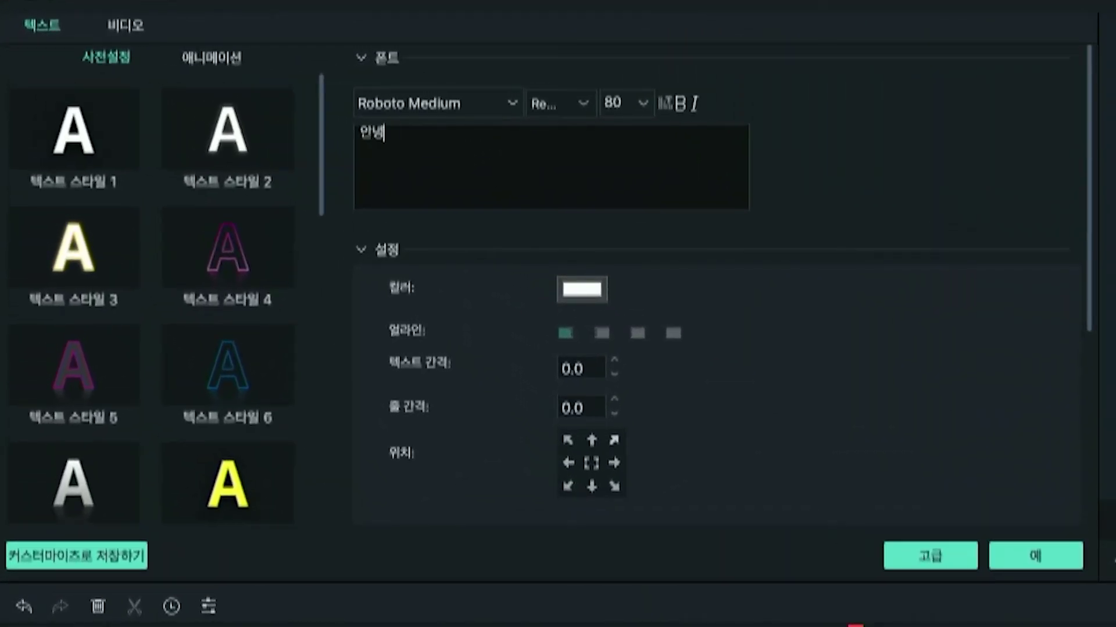
pyautogui.write('하세요')
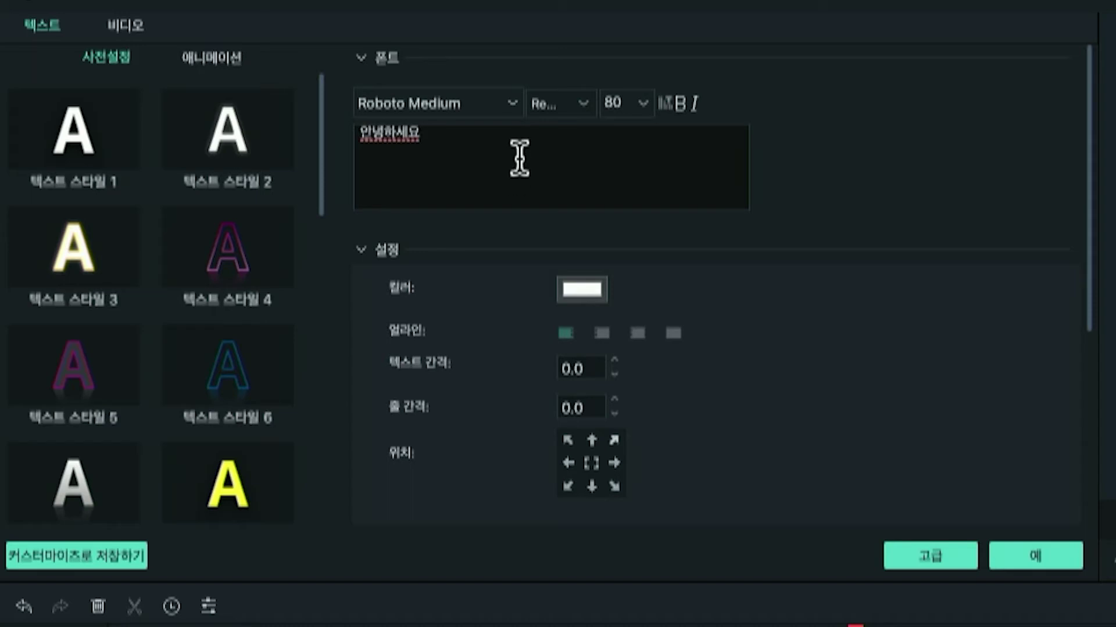
# Set the 안녕하세요 title's font to 에스코어 드림 9 Black and its size to 150.
pyautogui.click(507, 107)
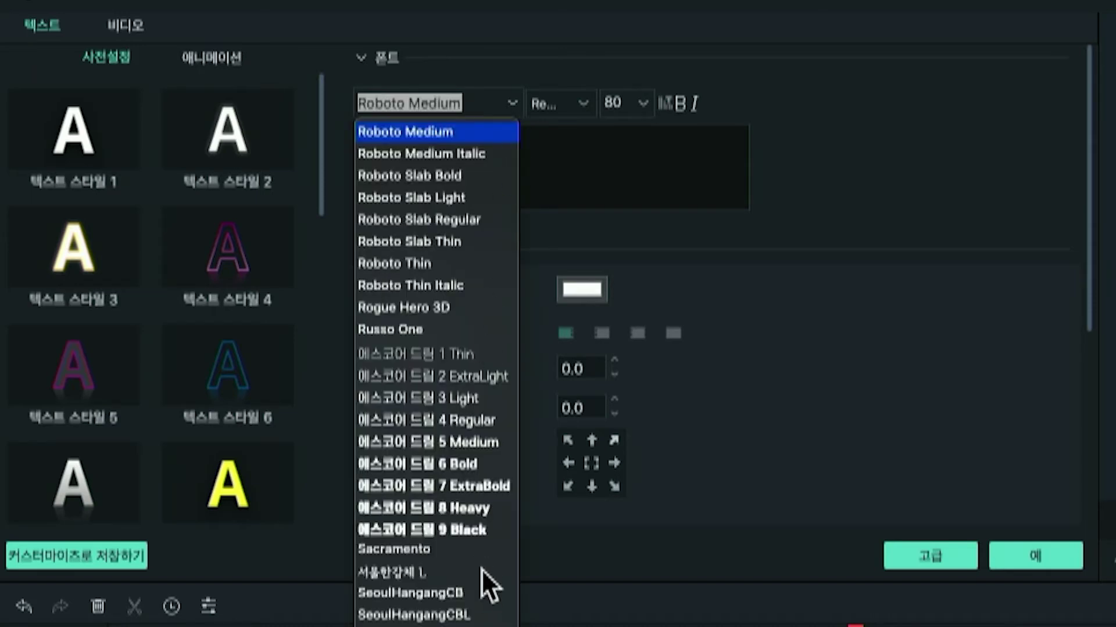
pyautogui.click(461, 530)
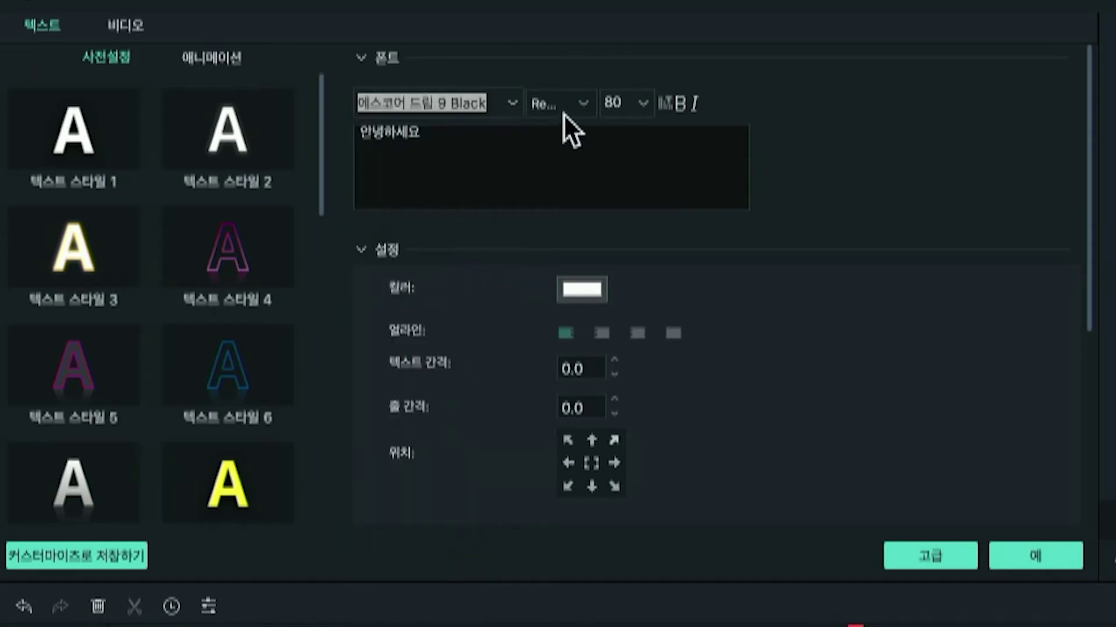
pyautogui.click(639, 104)
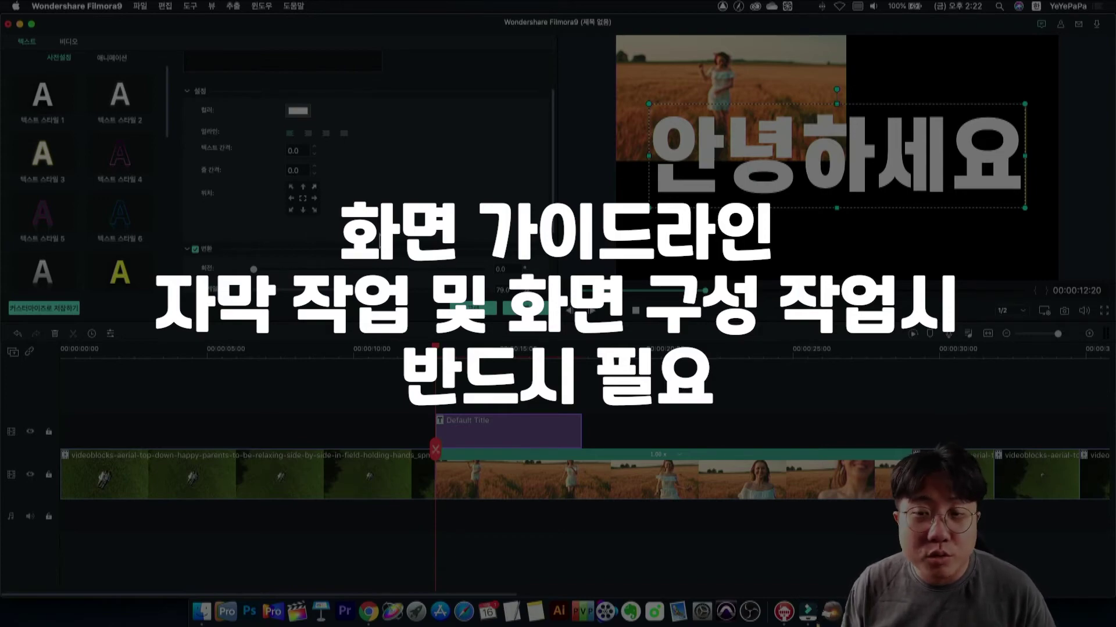
# Show the safe zone (안전 지대) guides, then shrink the title to about 61.6% in the frame's lower-left corner.
pyautogui.click(214, 7)
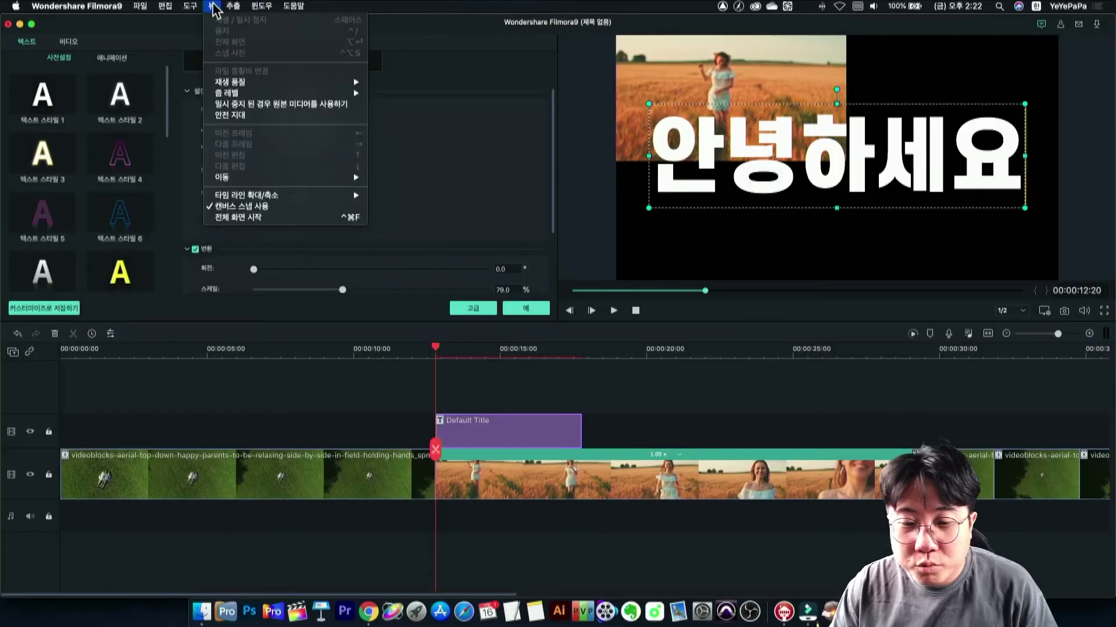
pyautogui.click(230, 115)
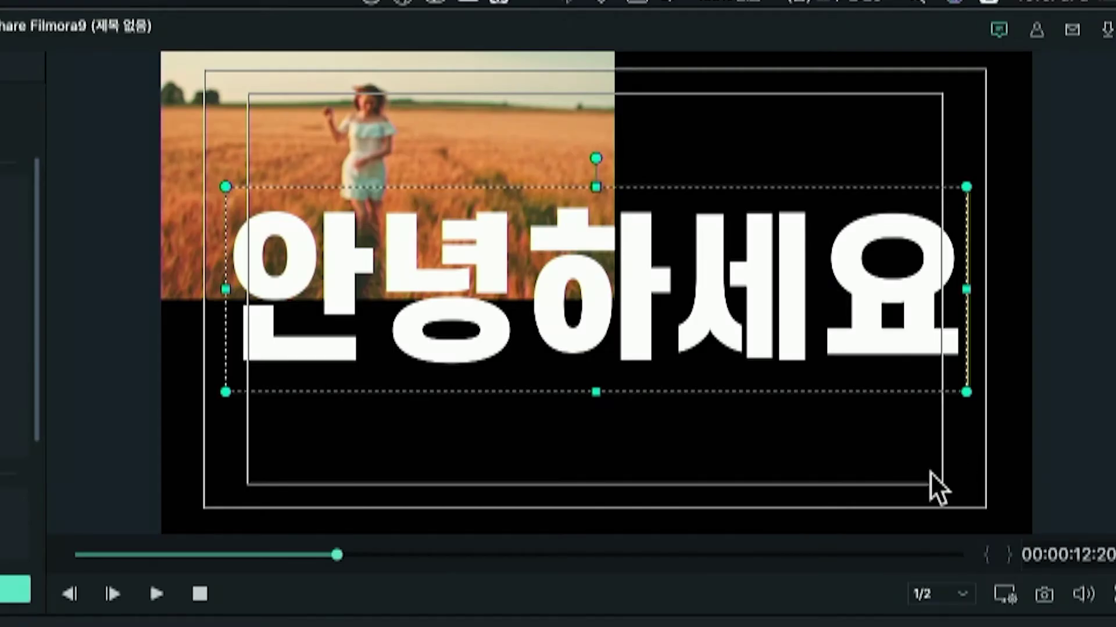
pyautogui.moveTo(957, 391); pyautogui.dragTo(688, 445)
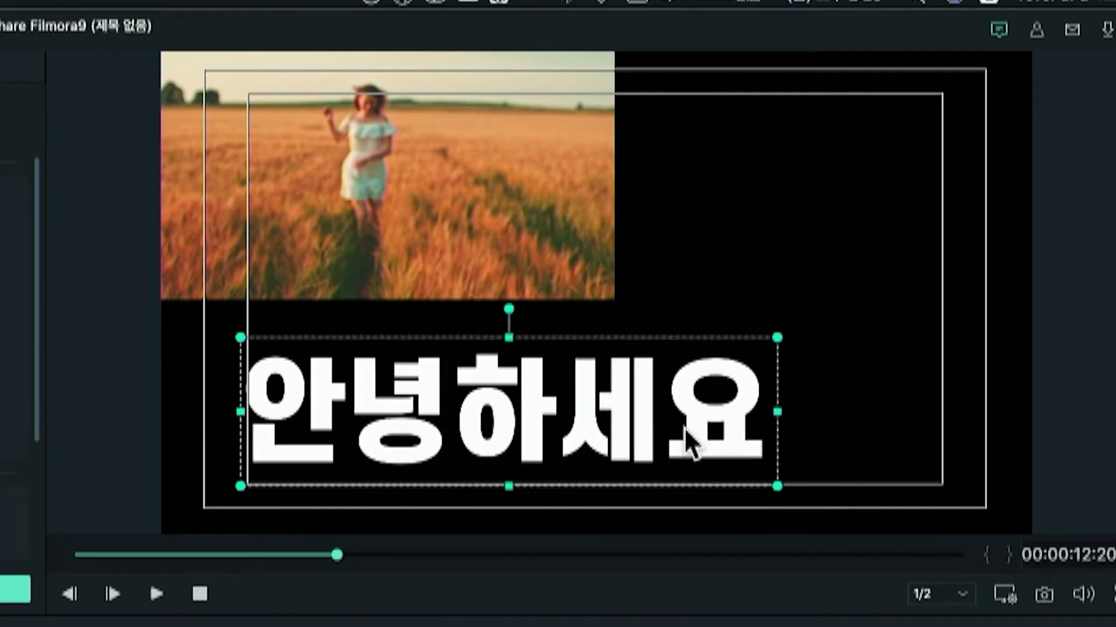
pyautogui.doubleClick(689, 445)
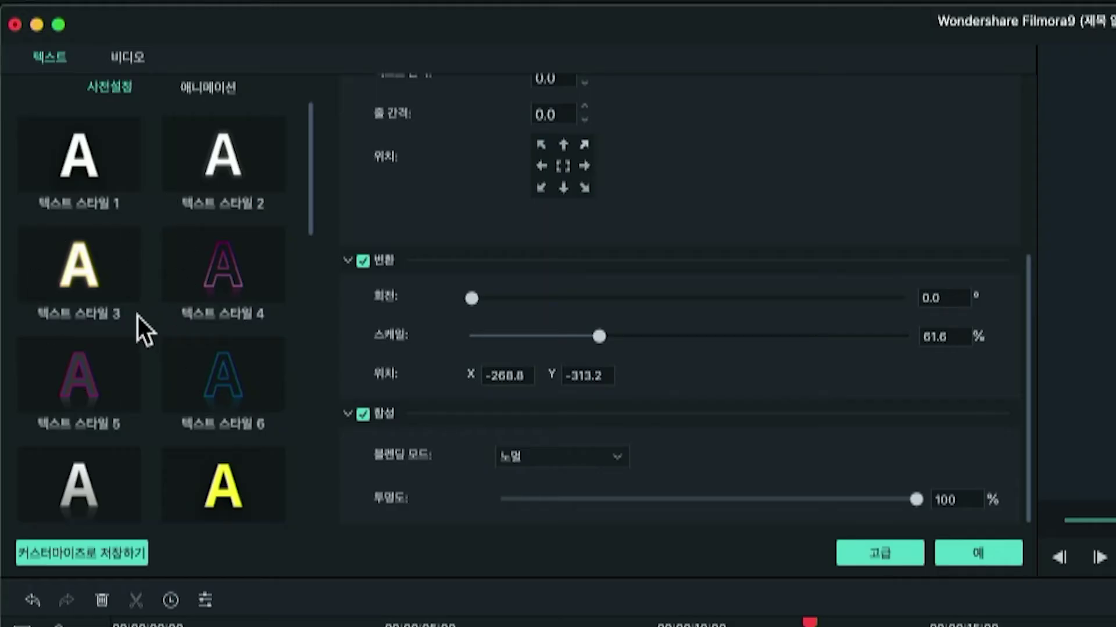
# In the advanced title editor, move the 안녕하세요 text slightly up and give it a blue border of size 20.
pyautogui.click(900, 552)
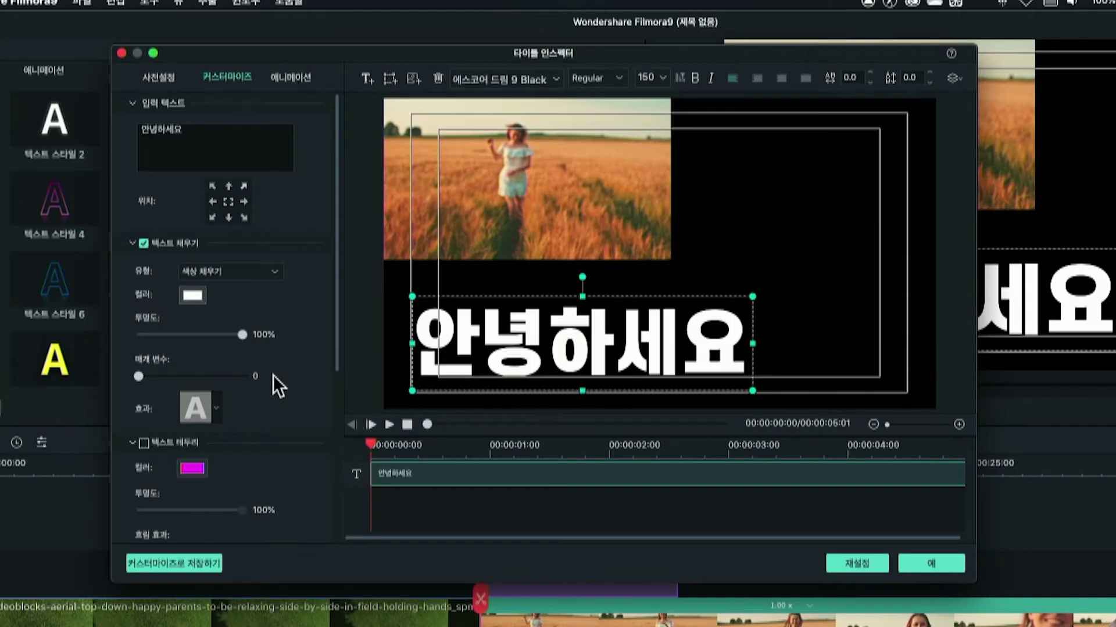
pyautogui.scroll(-10, 274, 378)
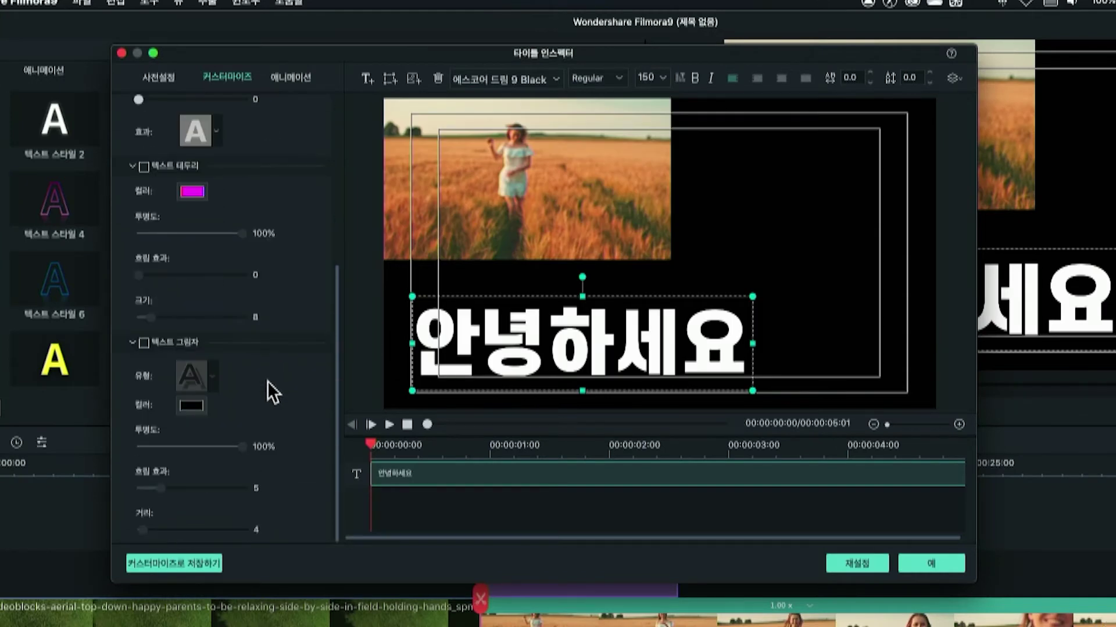
pyautogui.moveTo(516, 340); pyautogui.dragTo(521, 328)
pyautogui.scroll(3, 280, 373)
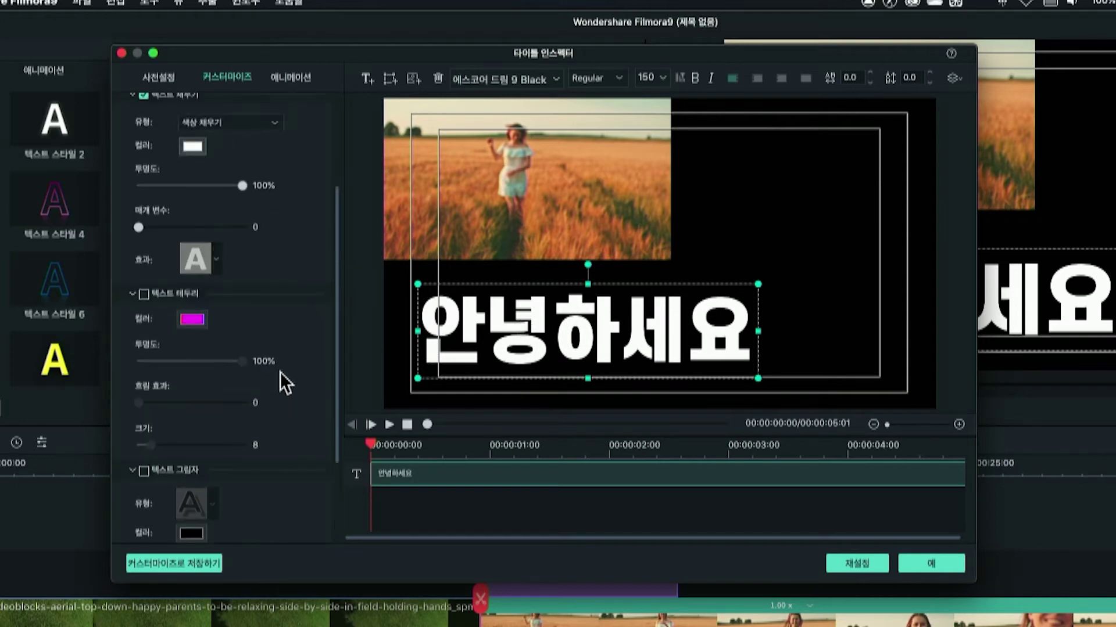
pyautogui.scroll(1, 280, 371)
pyautogui.click(143, 304)
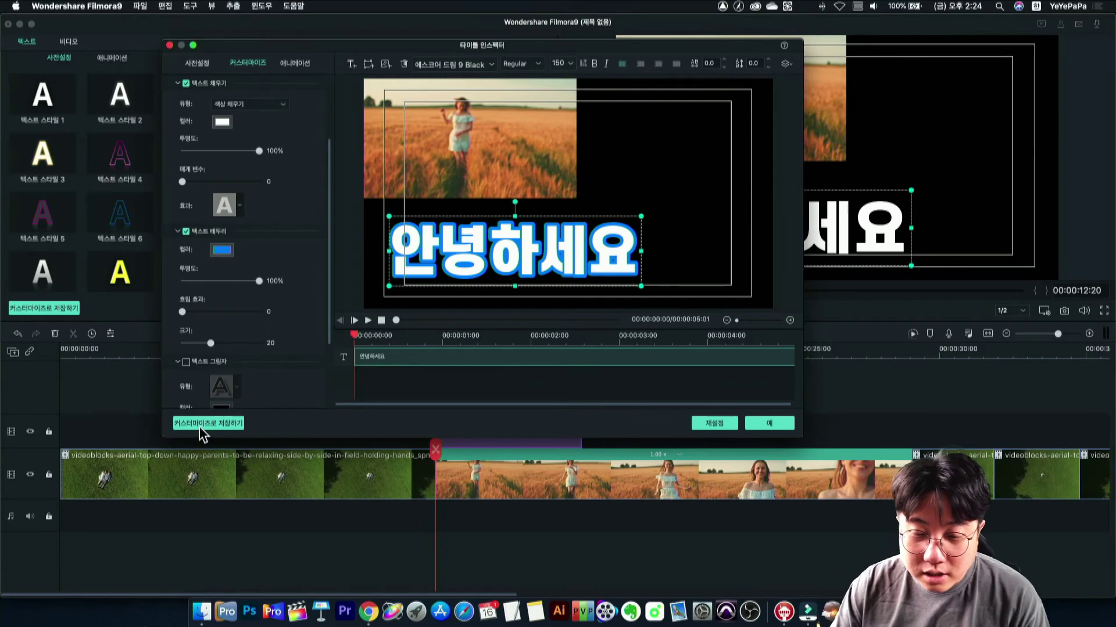
# Apply the 리치 틱 text animation to the 안녕하세요 title.
pyautogui.scroll(-5, 261, 318)
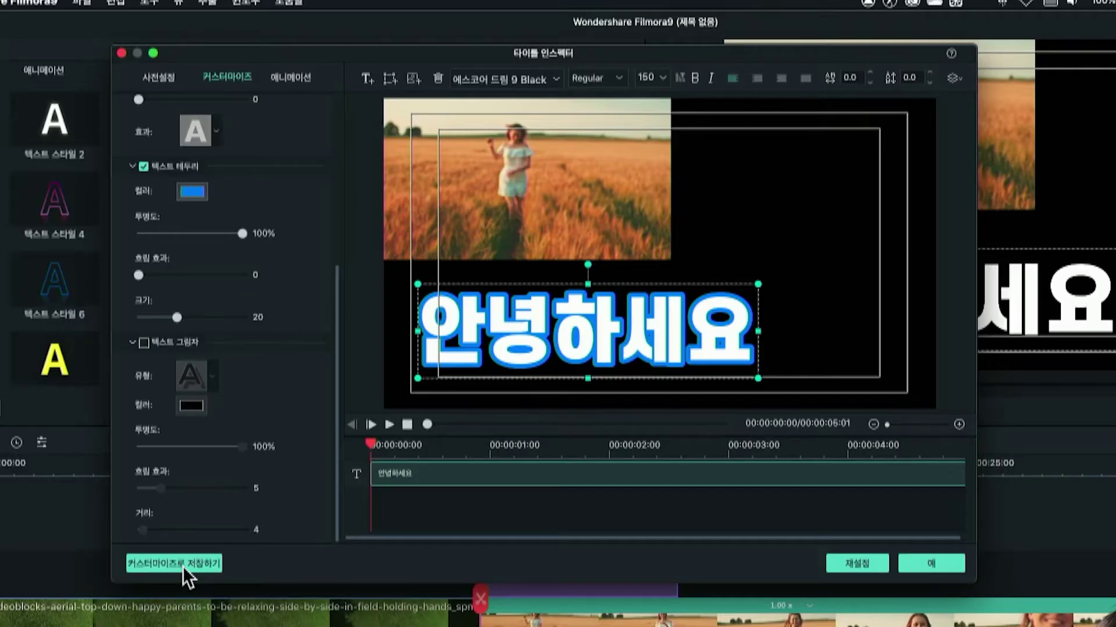
pyautogui.click(291, 79)
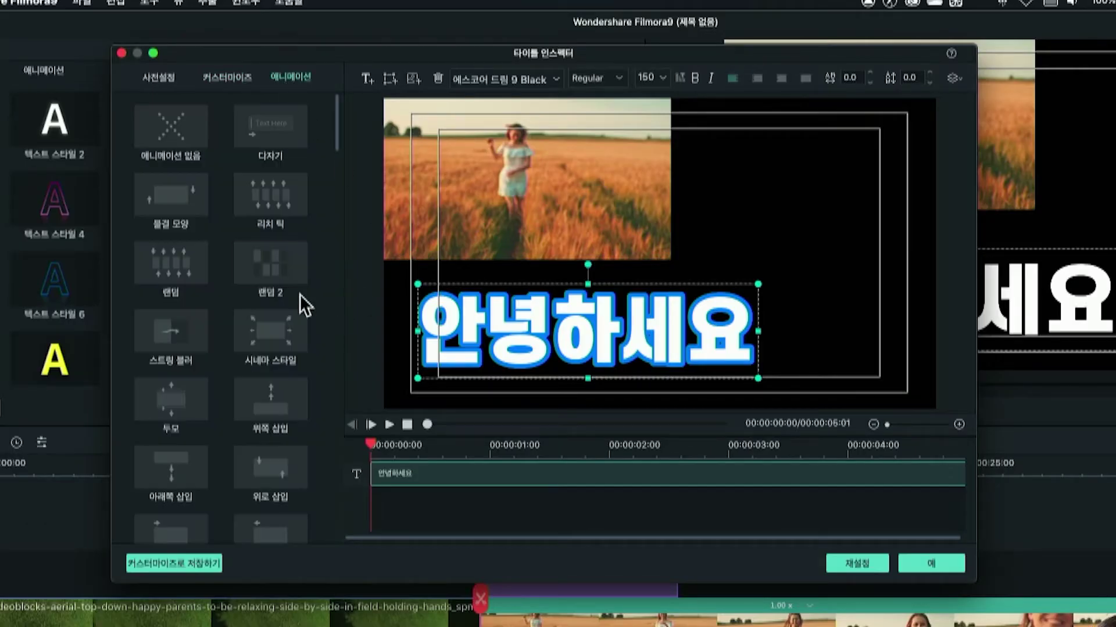
pyautogui.click(260, 198)
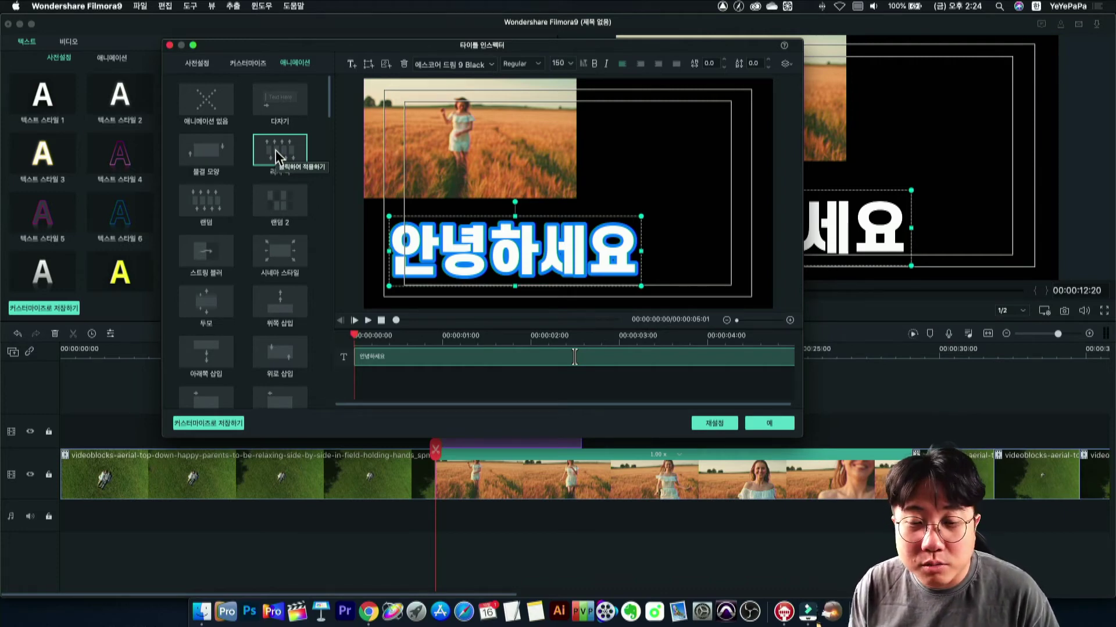
pyautogui.click(278, 156)
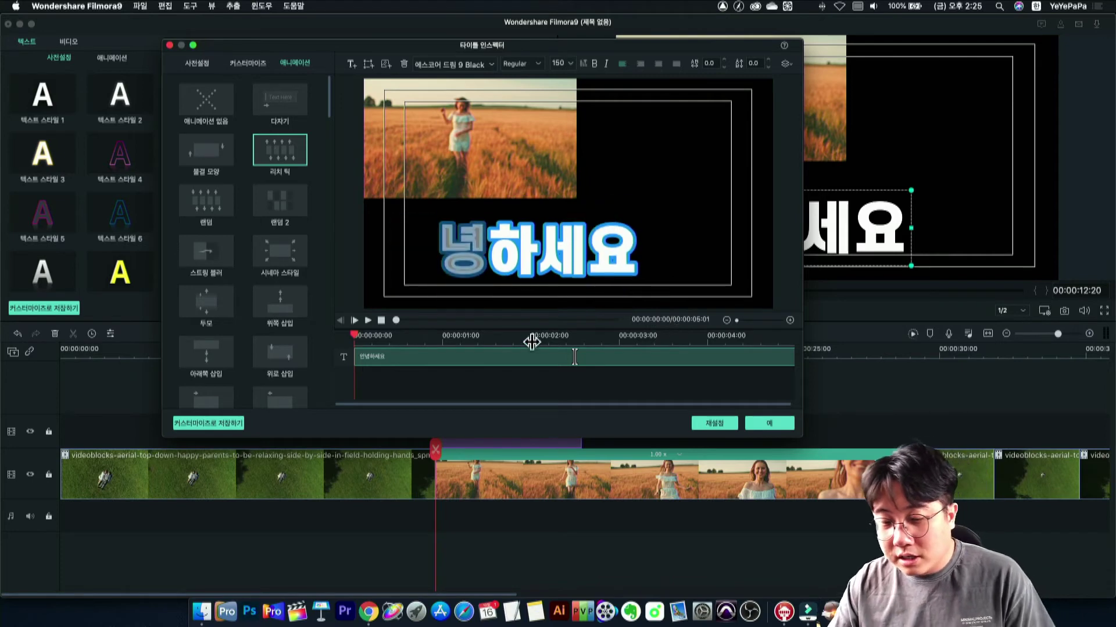
# Save the styled title as a custom template named 튀어오르는 자막 and apply the title edits.
pyautogui.click(223, 425)
pyautogui.write('뒤')
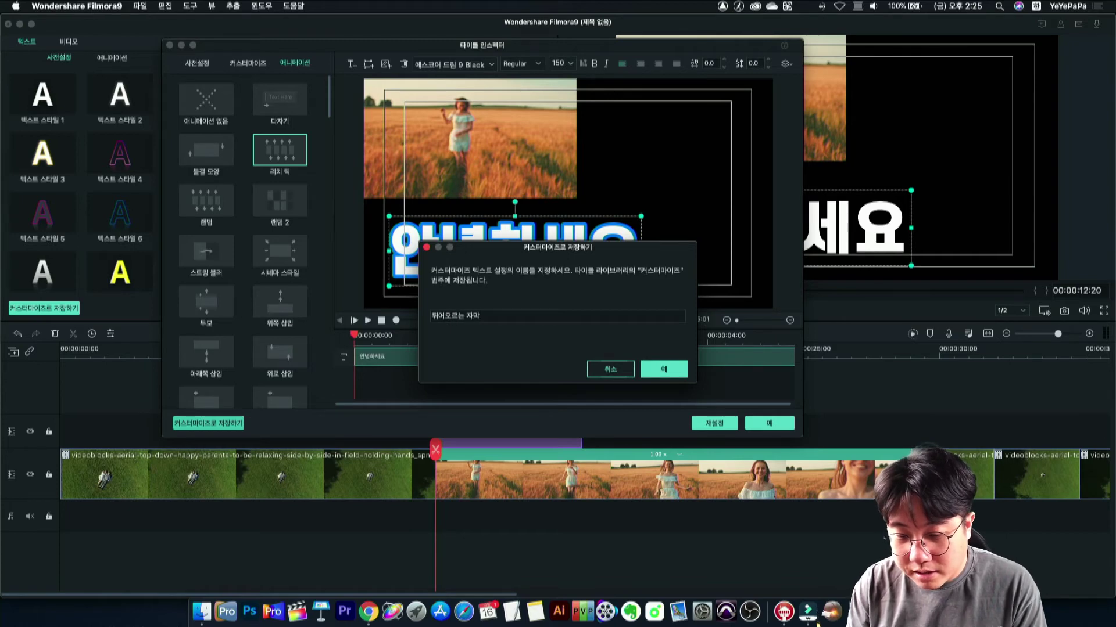
pyautogui.write('어오르는 자막')
pyautogui.press('super+a')
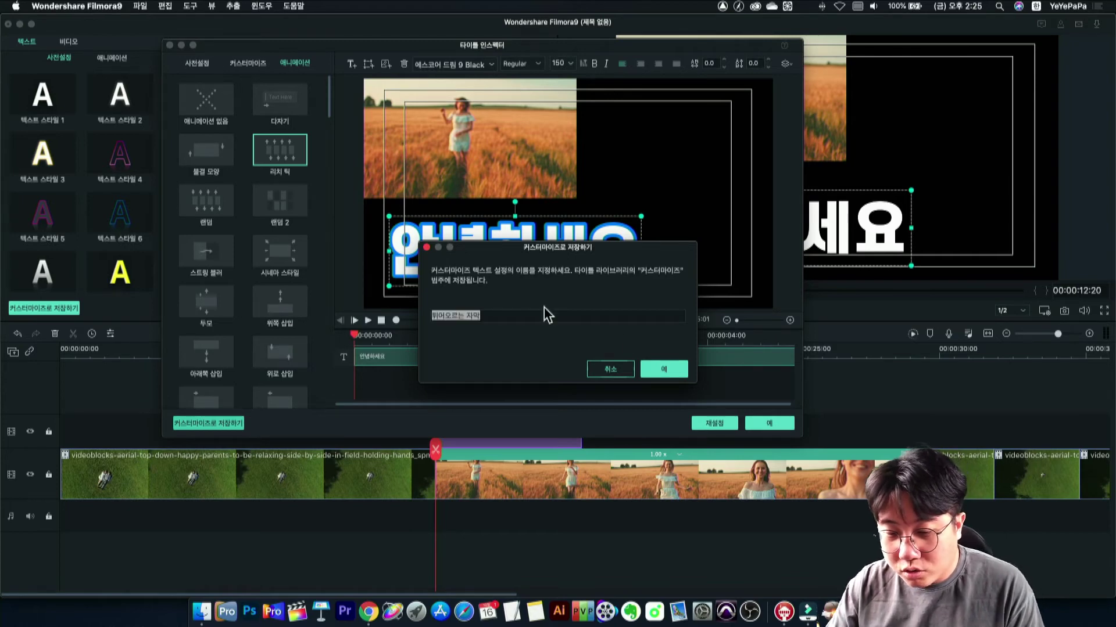
pyautogui.click(662, 369)
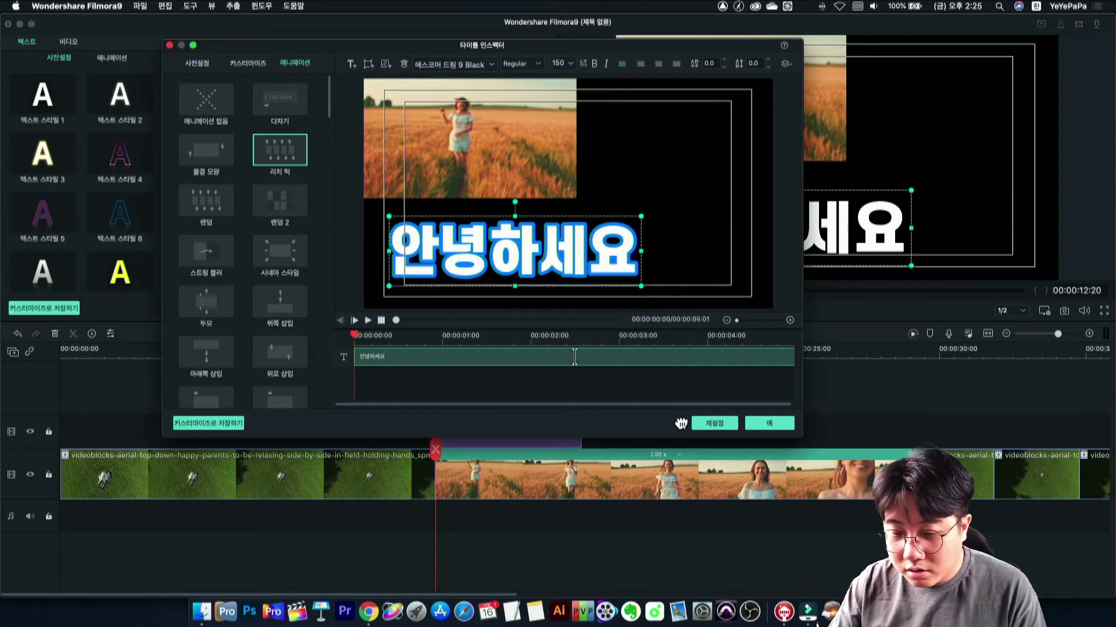
pyautogui.click(770, 426)
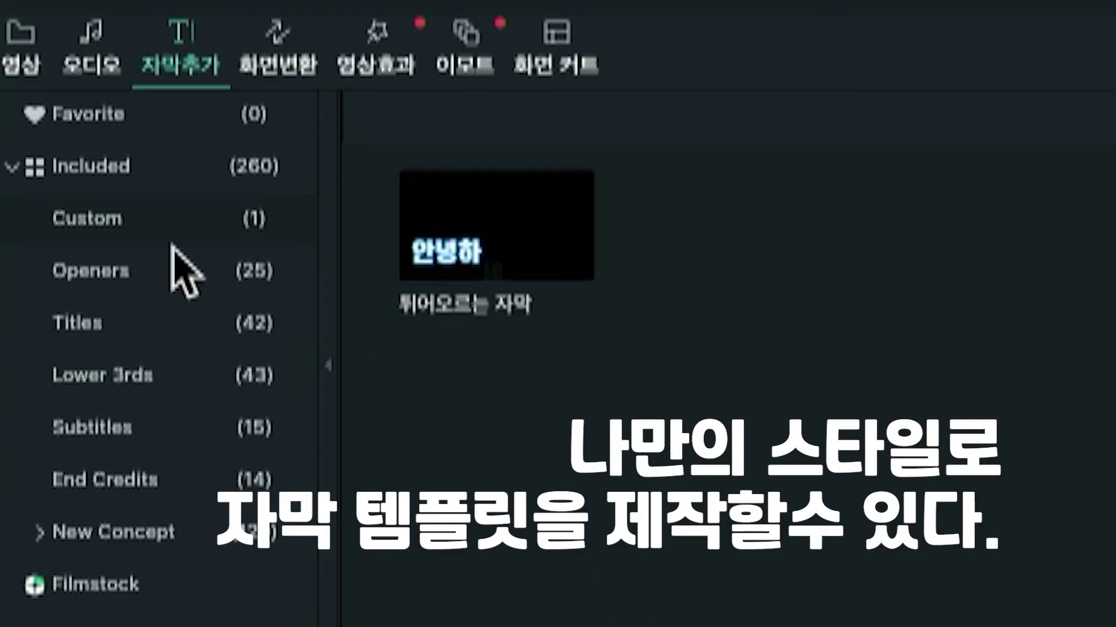
# Place the custom 튀어오르는 자막 title above the first aerial clip at about 6 seconds and play it back.
pyautogui.click(553, 263)
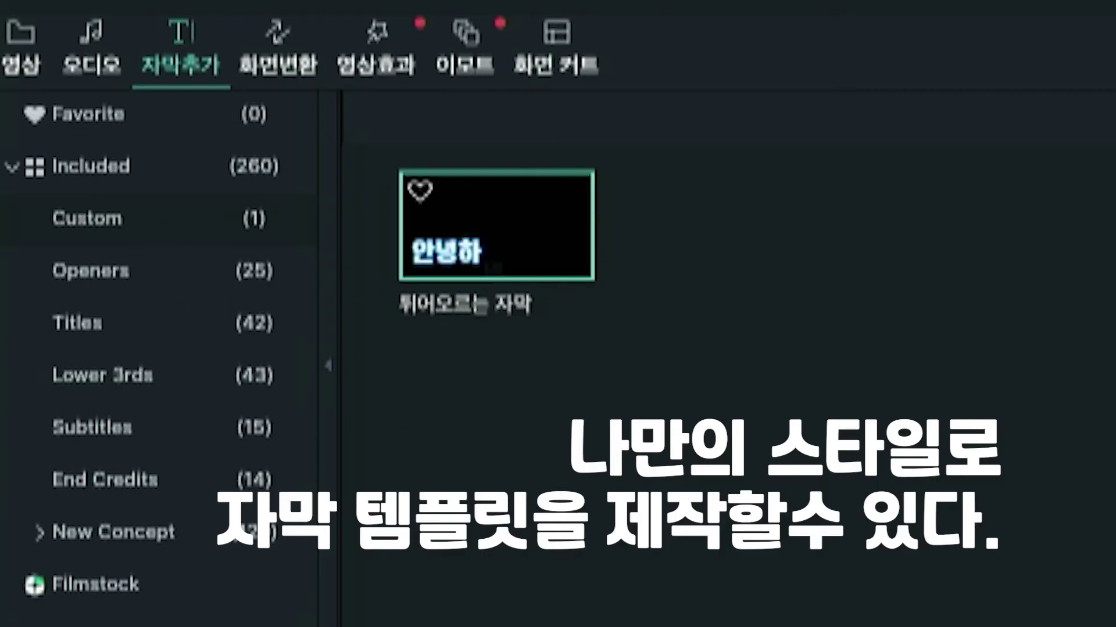
pyautogui.press('space')
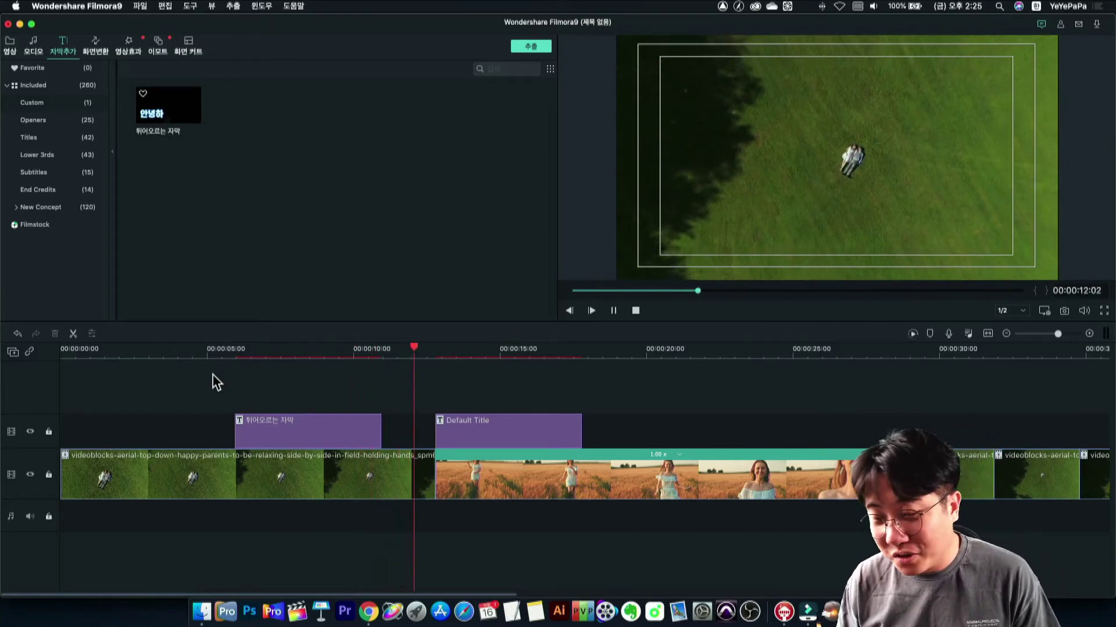
pyautogui.press('space')
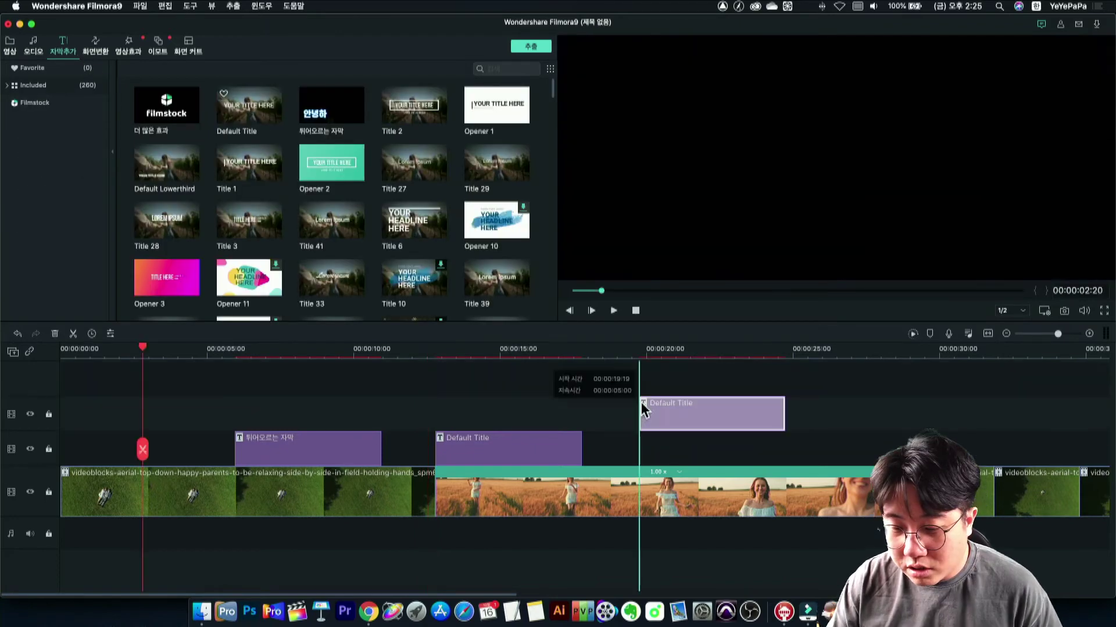
# Stack a new Default Title directly above the 튀어오르는 자막 title, aligned with its start, and open its text settings.
pyautogui.moveTo(640, 402); pyautogui.dragTo(273, 413)
pyautogui.doubleClick(284, 429)
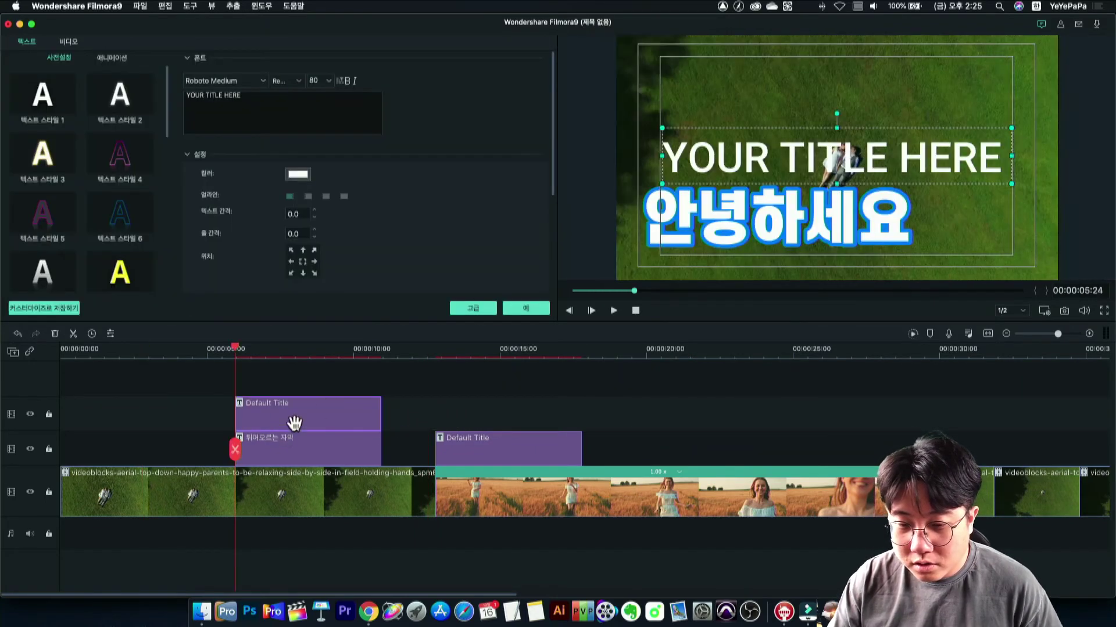
# Open the new Default Title's advanced editor, add a second text box at the frame's upper-left corner, and check the image import option.
pyautogui.click(473, 308)
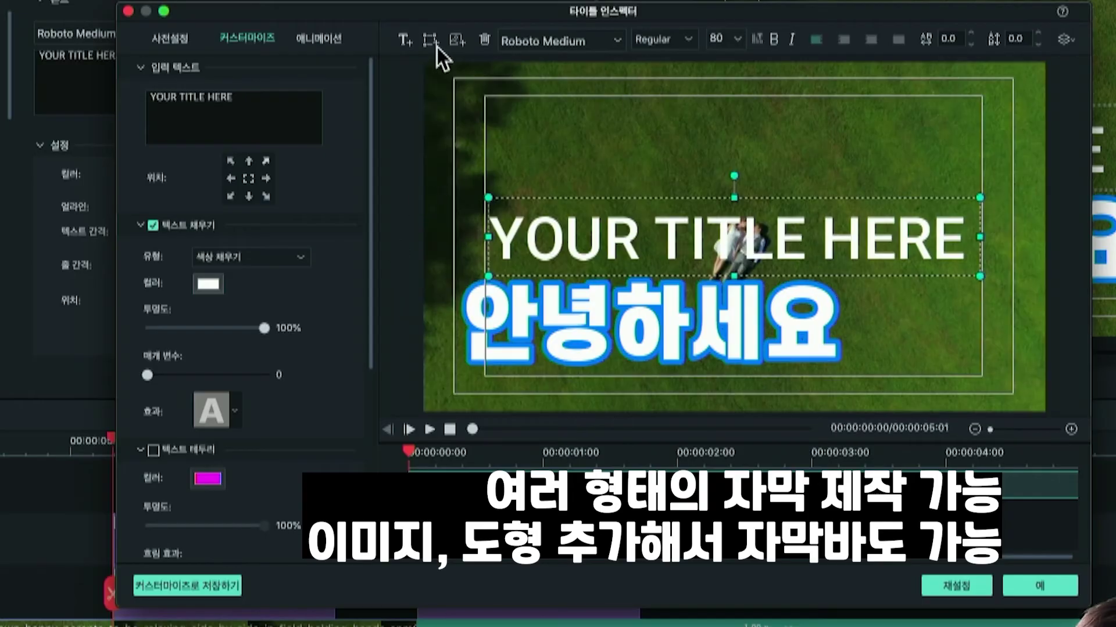
pyautogui.click(405, 40)
pyautogui.moveTo(775, 235); pyautogui.dragTo(598, 122)
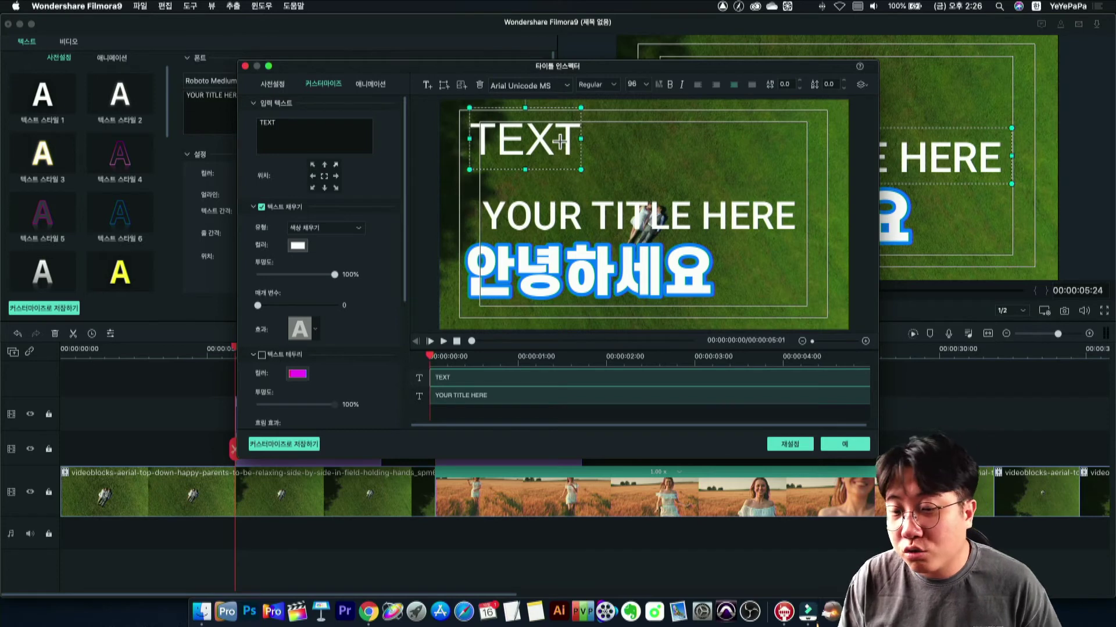
pyautogui.click(461, 85)
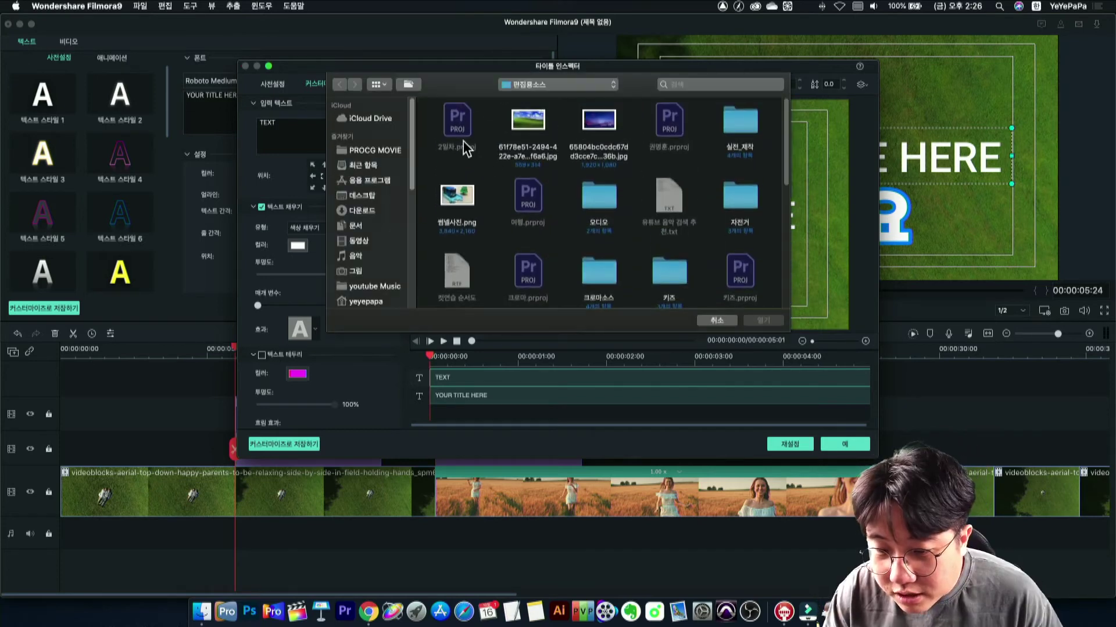
pyautogui.click(717, 321)
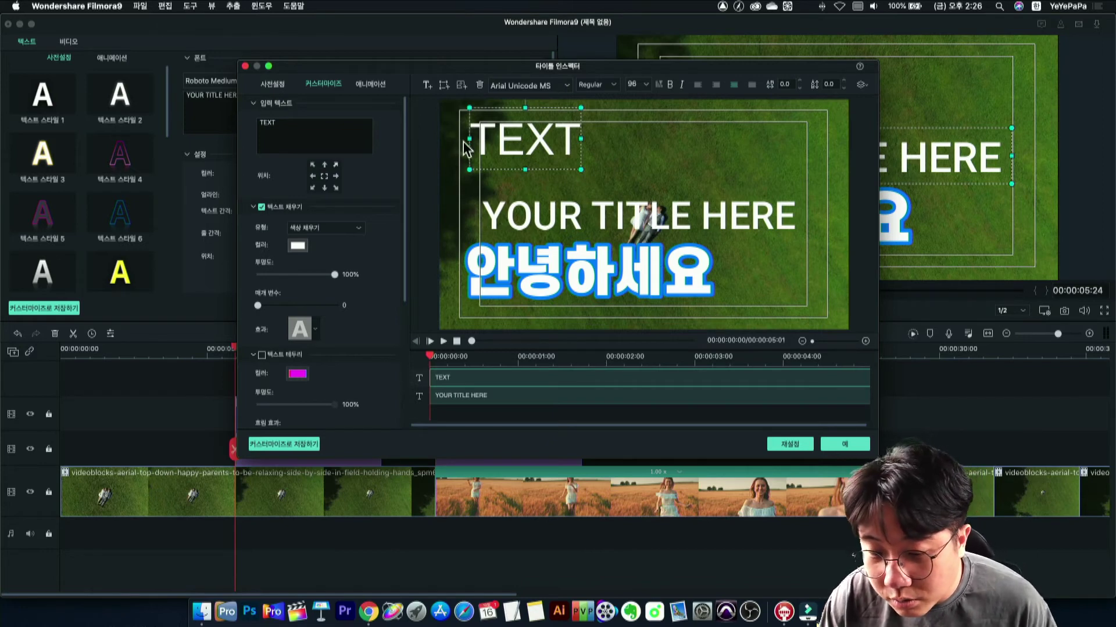
# Add an orange square shape with text at the frame's left side, below the TEXT box, and shrink it.
pyautogui.click(444, 85)
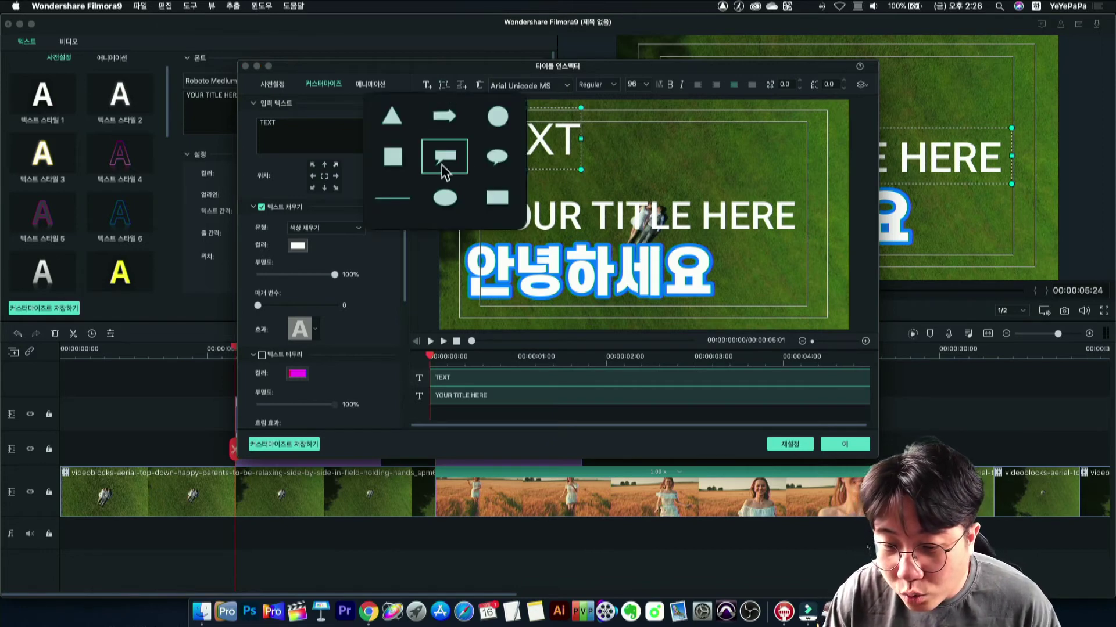
pyautogui.click(393, 157)
pyautogui.moveTo(668, 203); pyautogui.dragTo(528, 225)
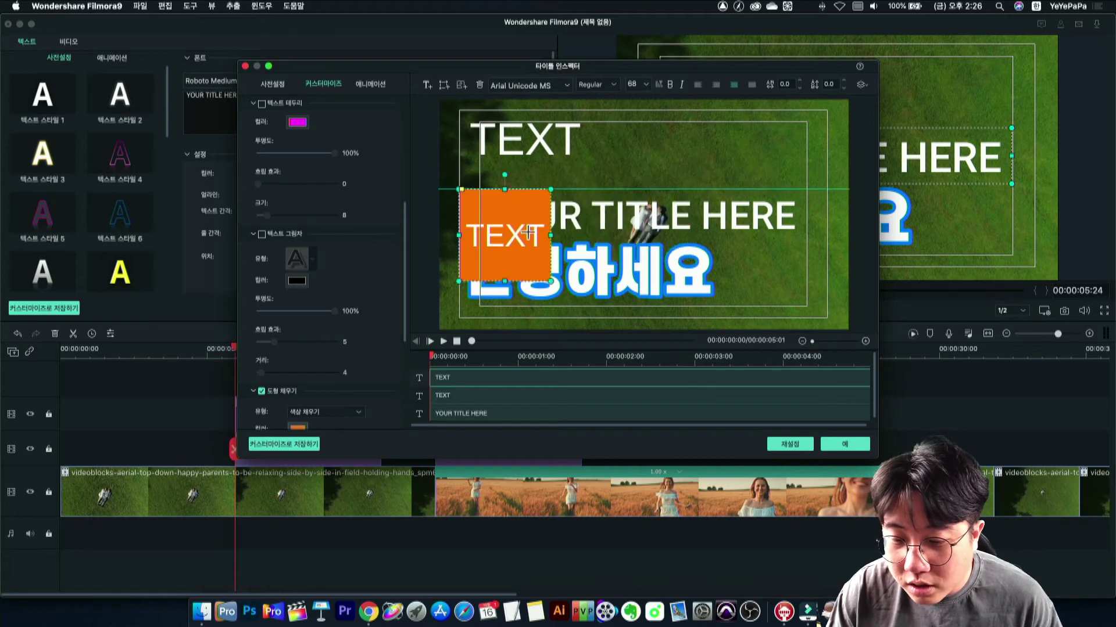
pyautogui.moveTo(551, 279); pyautogui.dragTo(510, 235)
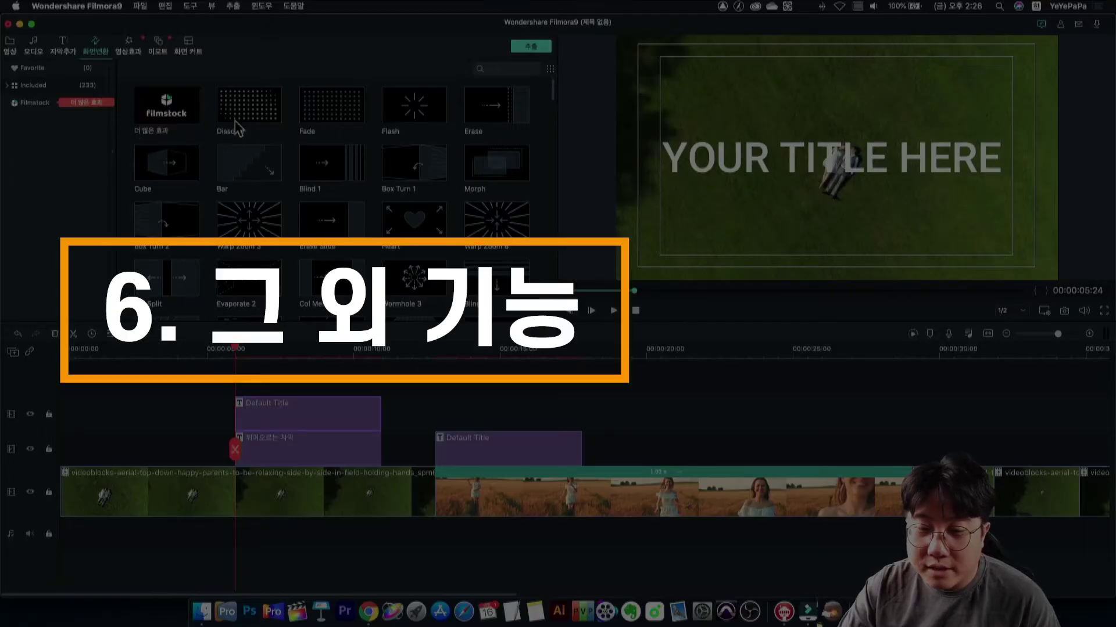
# Preview the Dissolve transition and place Blind 1 between the first aerial clip and the wheat field clip.
pyautogui.click(254, 119)
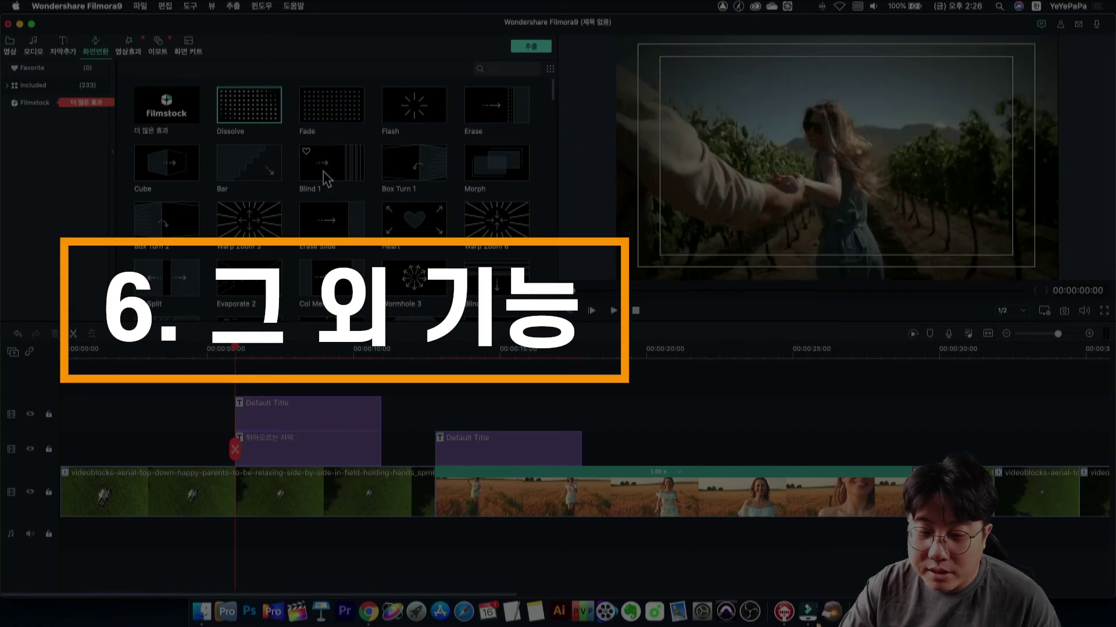
pyautogui.moveTo(324, 178); pyautogui.dragTo(412, 484)
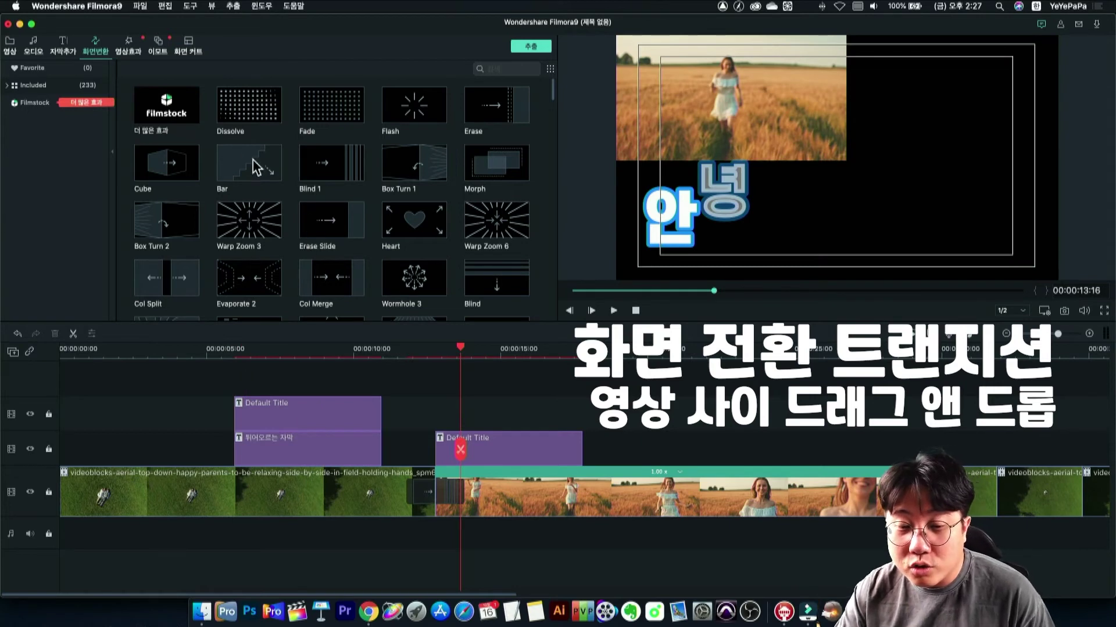
# Preview the Element Handdrawn 15 sticker and browse the motion graphic elements down to Pet Element 10.
pyautogui.click(139, 53)
pyautogui.click(156, 52)
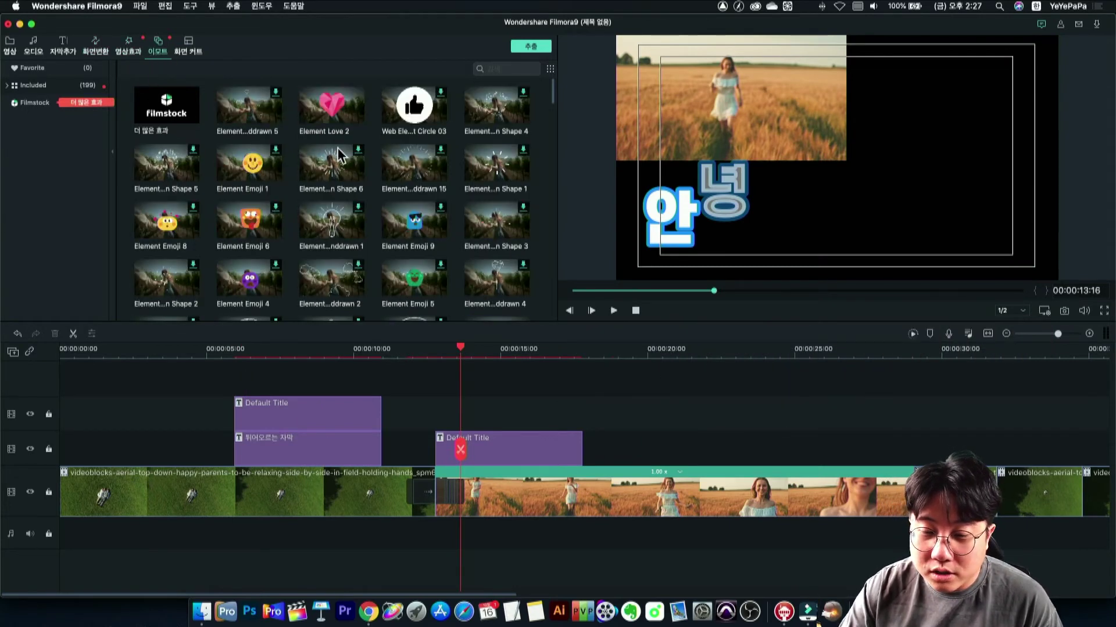
pyautogui.doubleClick(414, 163)
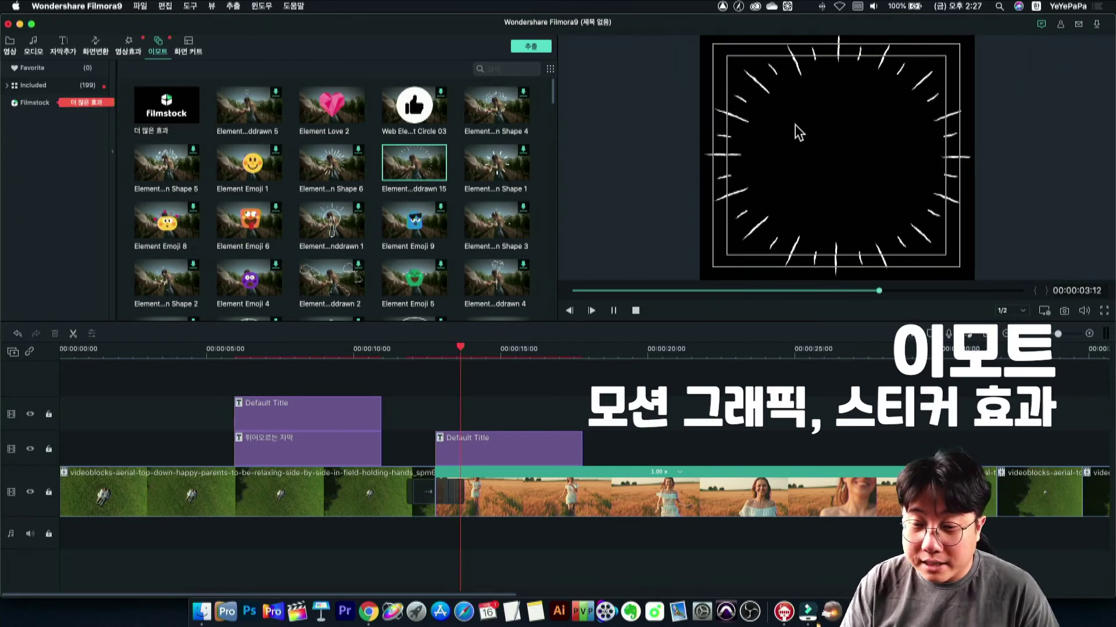
pyautogui.scroll(-15, 339, 193)
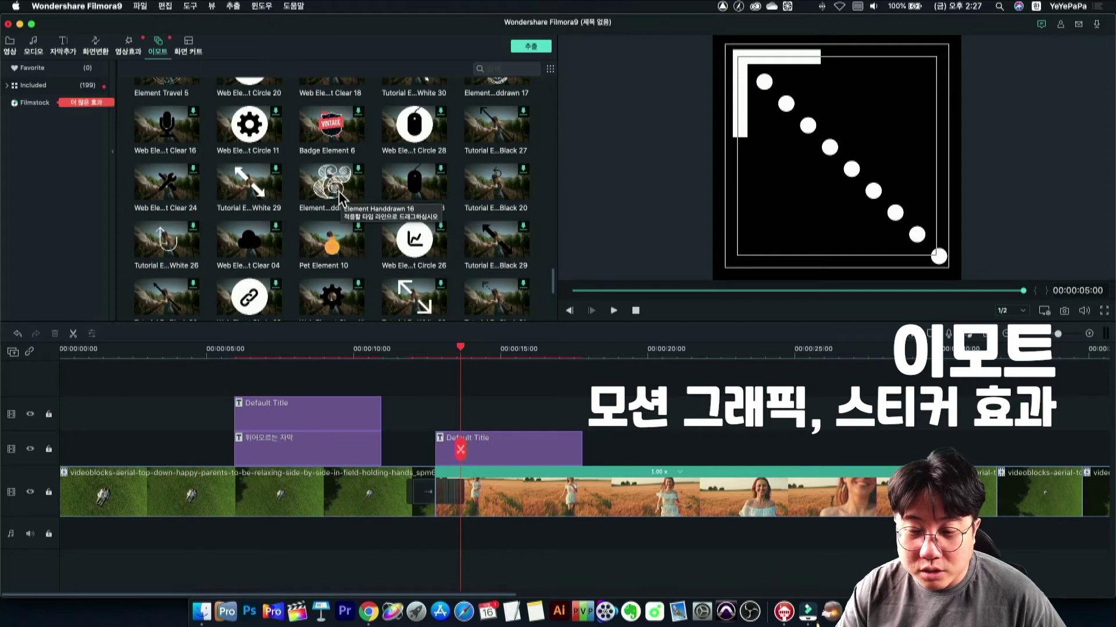
pyautogui.click(334, 243)
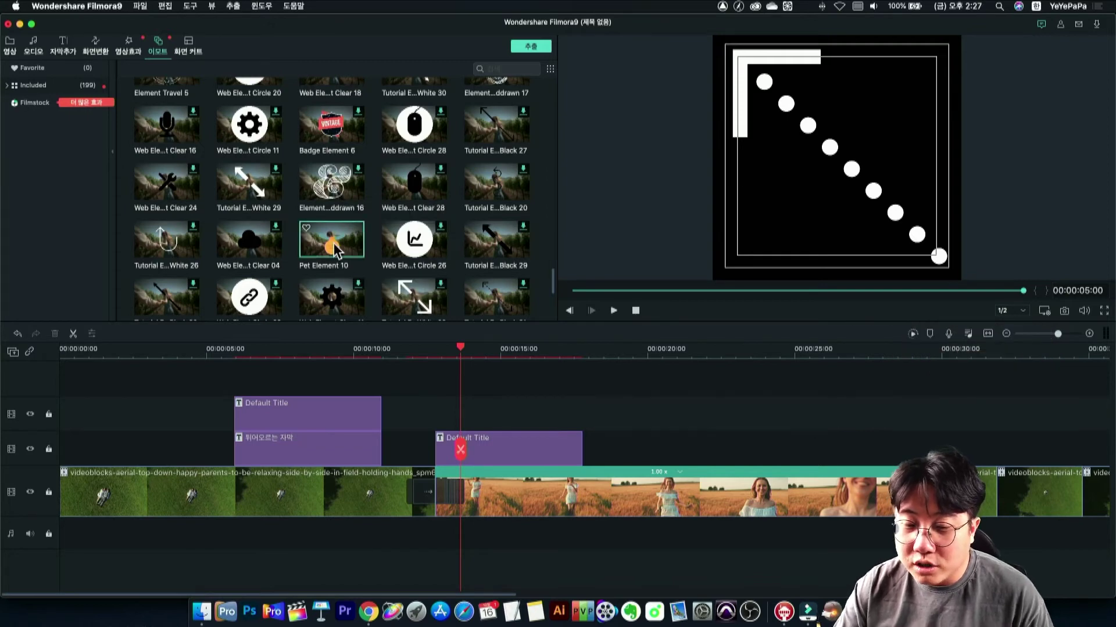
# Place the six-pane Split Screen 20 template above the wheat field clip at about 19 seconds.
pyautogui.click(189, 46)
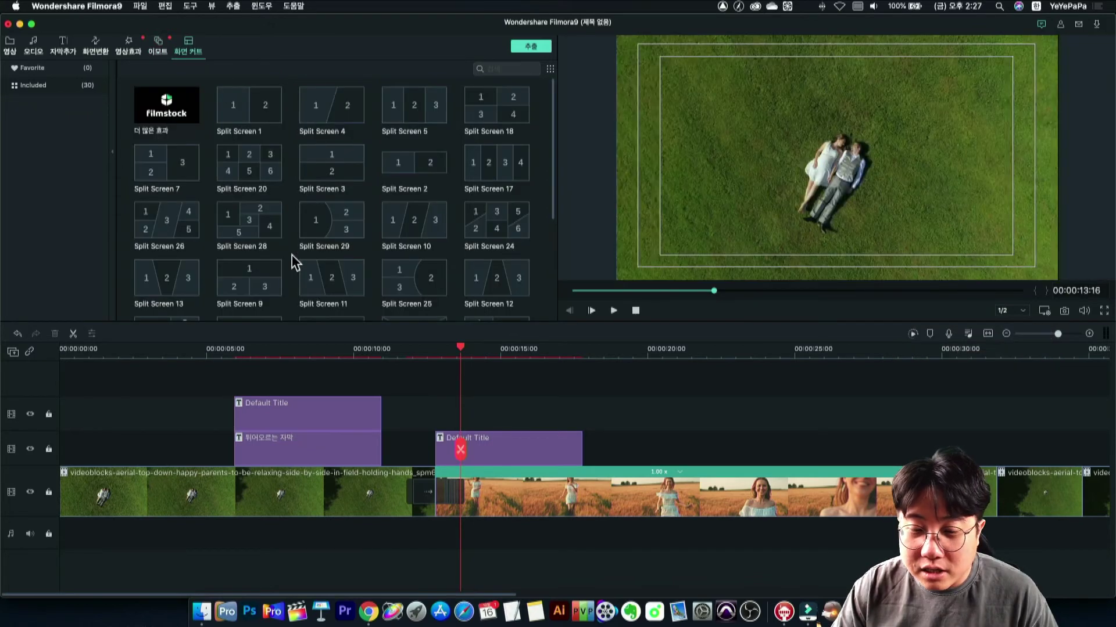
pyautogui.moveTo(250, 171); pyautogui.dragTo(639, 452)
pyautogui.click(651, 351)
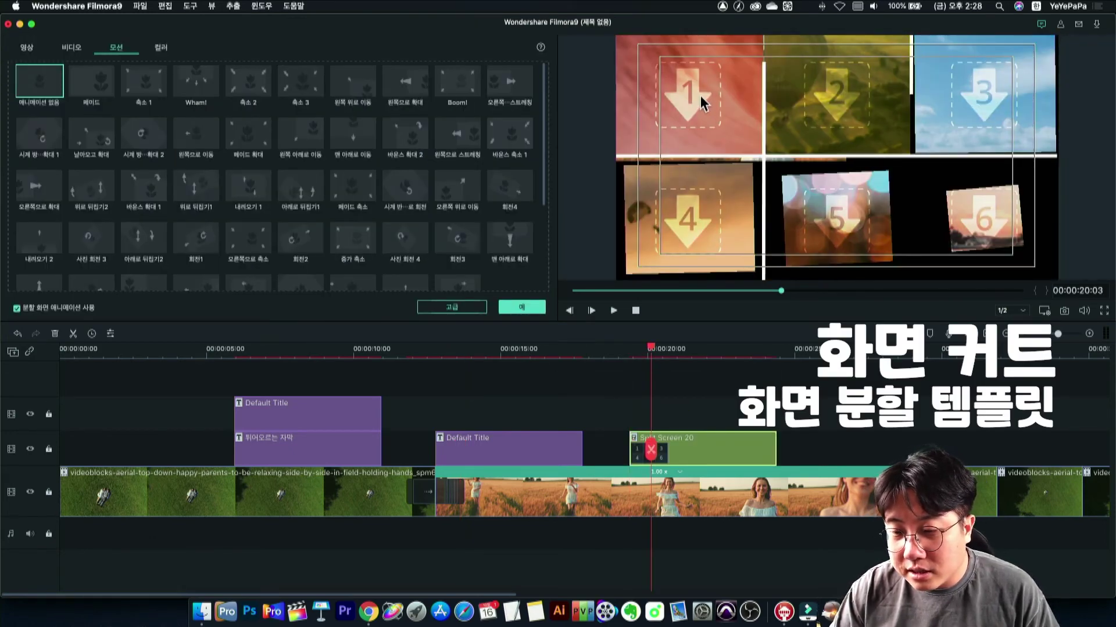
# Fill split screen pane 1 with the wheat field video, pane 2 with the aerial video and pane 4 with the remaining video.
pyautogui.click(701, 99)
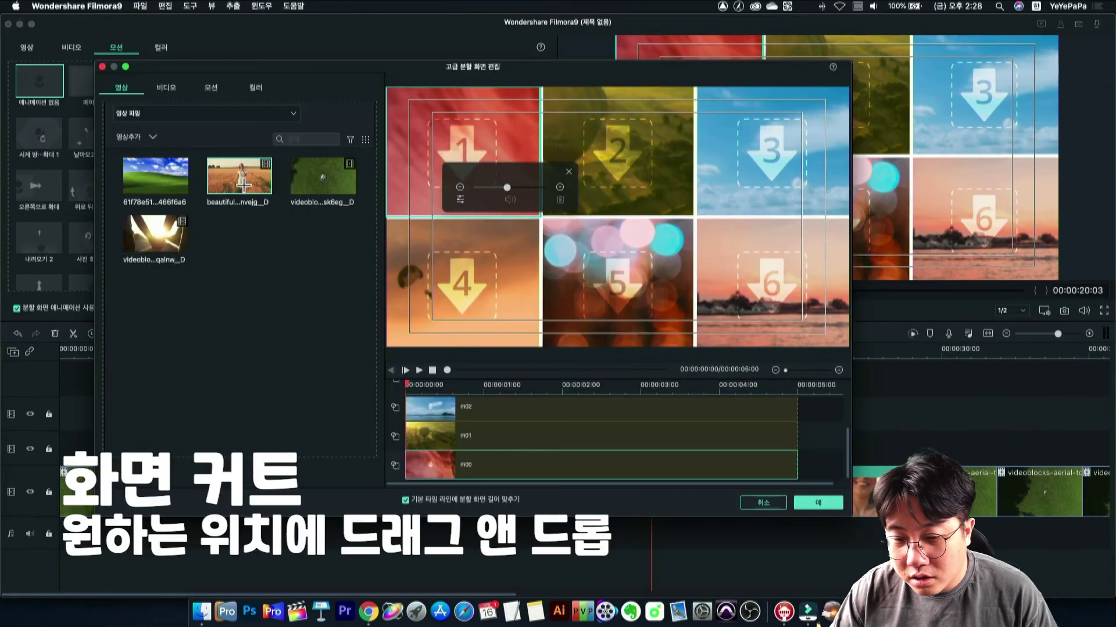
pyautogui.moveTo(243, 185); pyautogui.dragTo(462, 168)
pyautogui.moveTo(324, 177); pyautogui.dragTo(615, 209)
pyautogui.moveTo(174, 241); pyautogui.dragTo(463, 273)
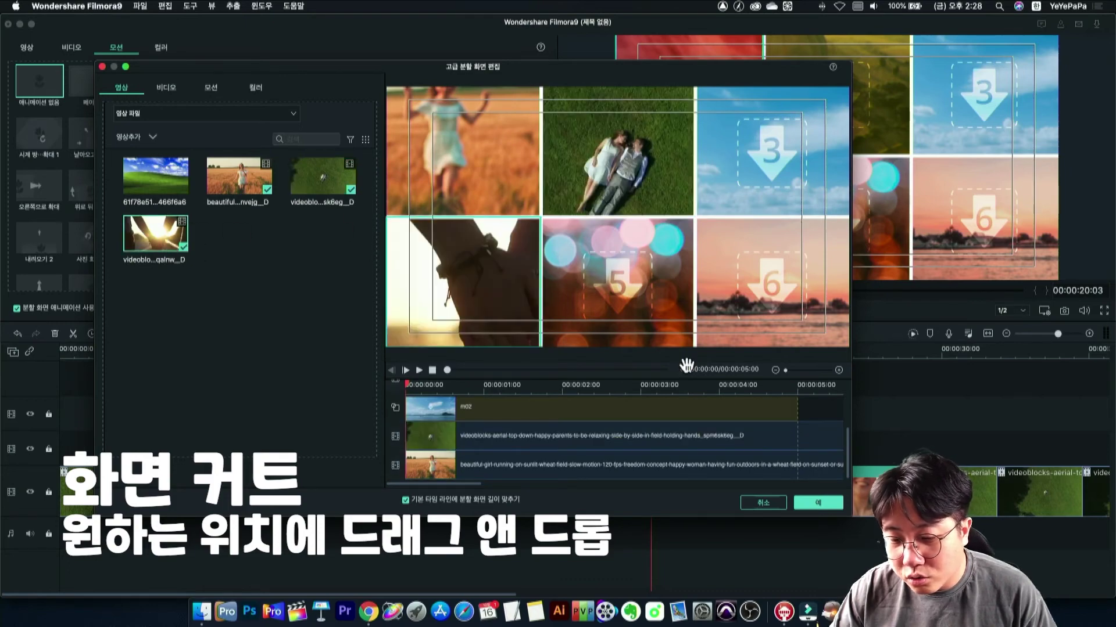
pyautogui.click(818, 502)
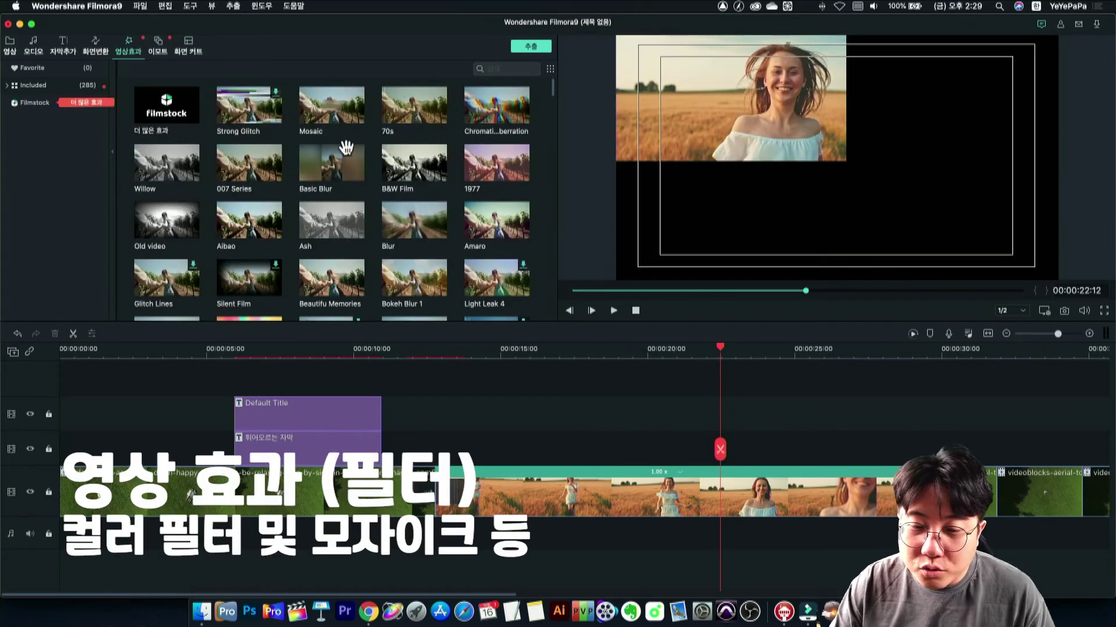
# Preview the Basic Blur, B&W Film, 1977, 70s and Mosaic video filters.
pyautogui.click(324, 162)
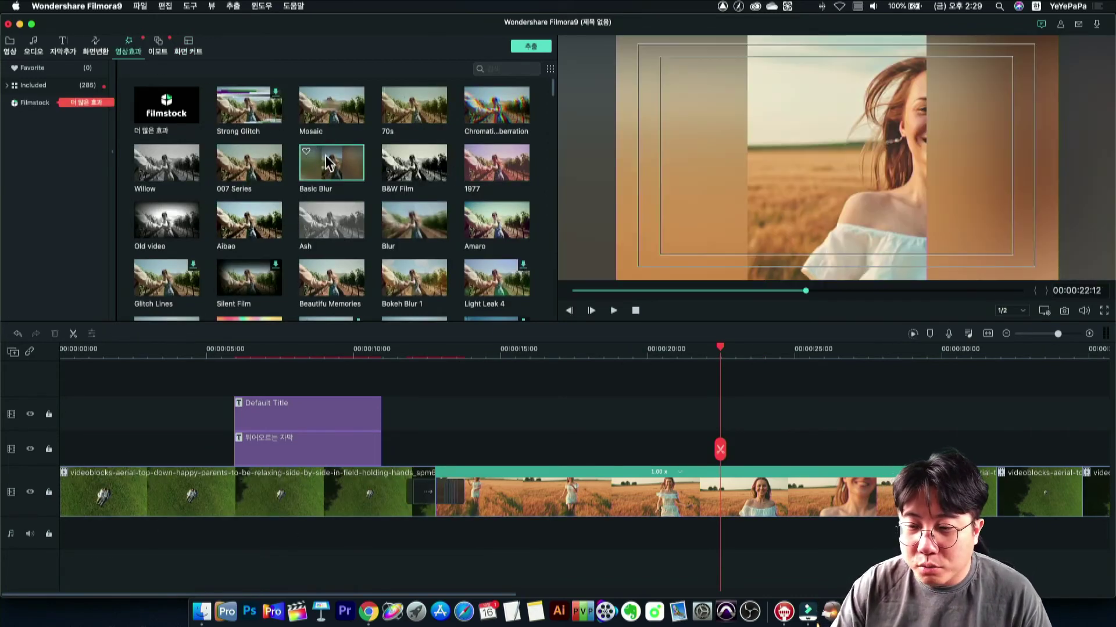
pyautogui.click(440, 168)
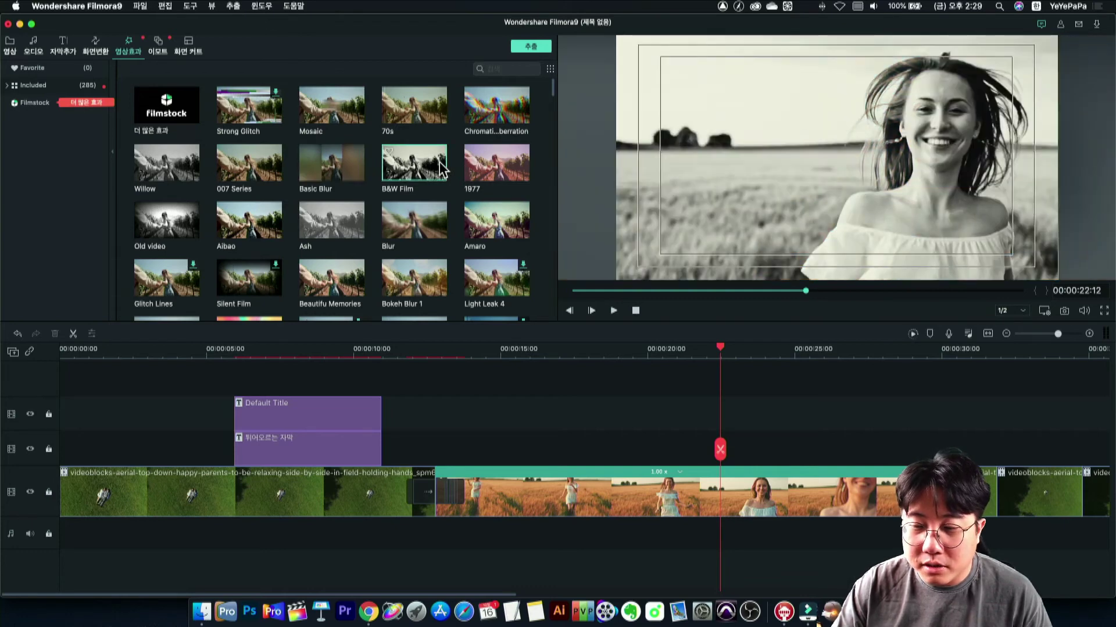
pyautogui.click(482, 168)
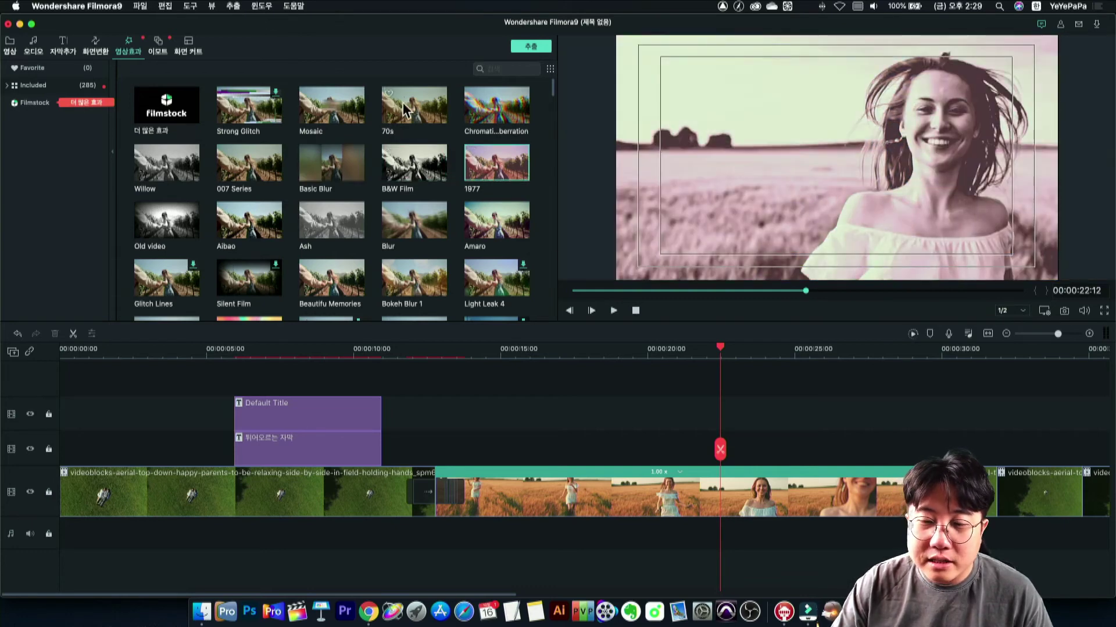
pyautogui.click(405, 111)
pyautogui.click(333, 110)
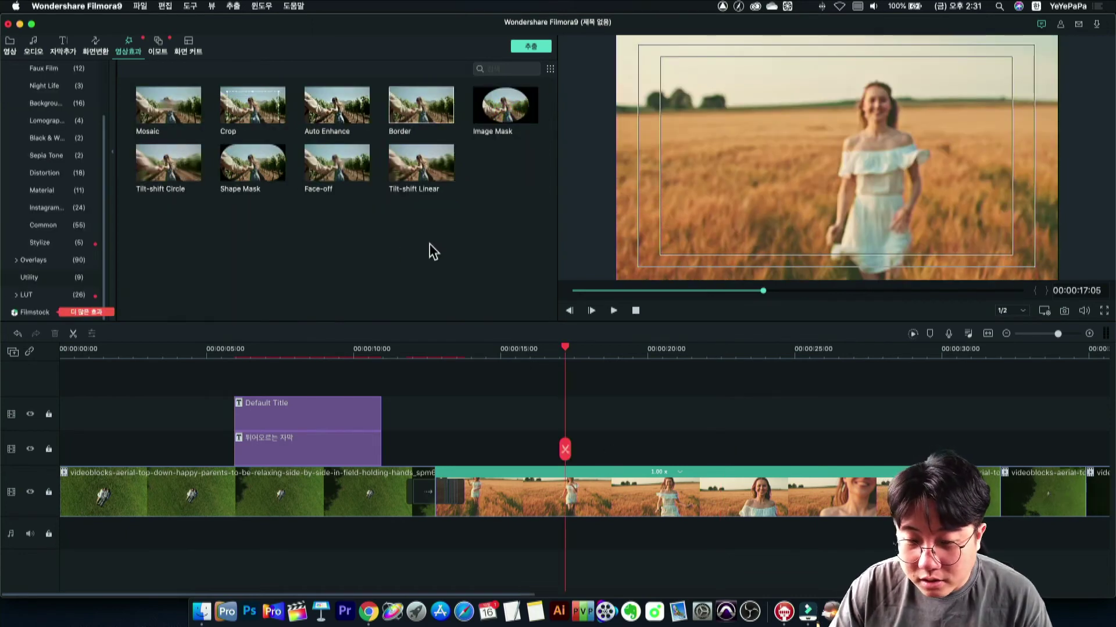
# Apply the Face-off utility effect to the wheat field clip and open the clip's effect settings.
pyautogui.click(334, 166)
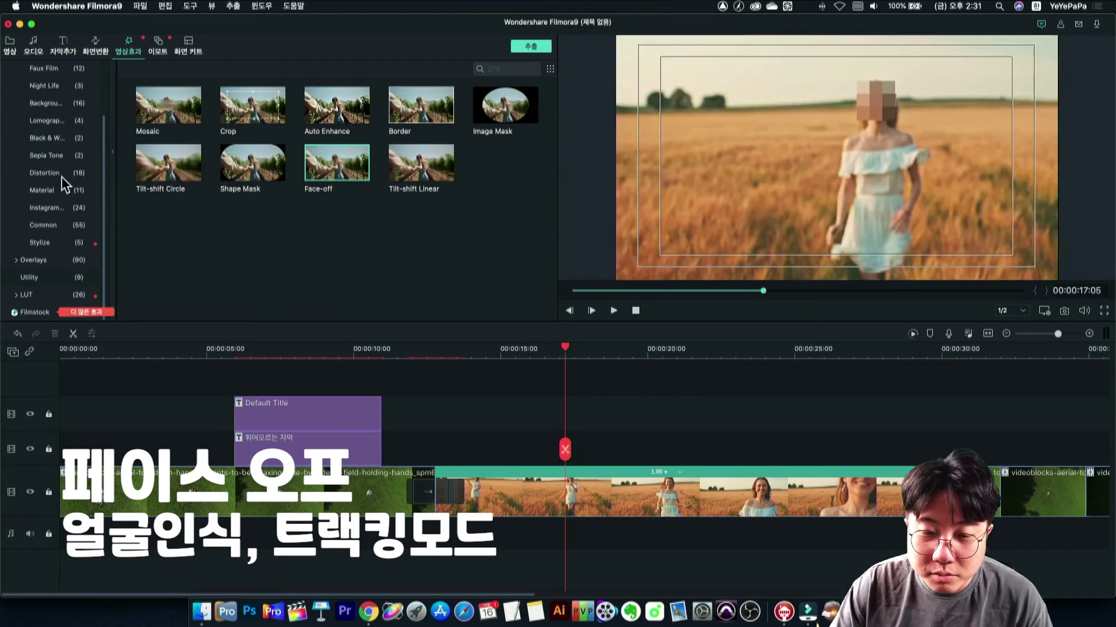
pyautogui.scroll(4, 61, 176)
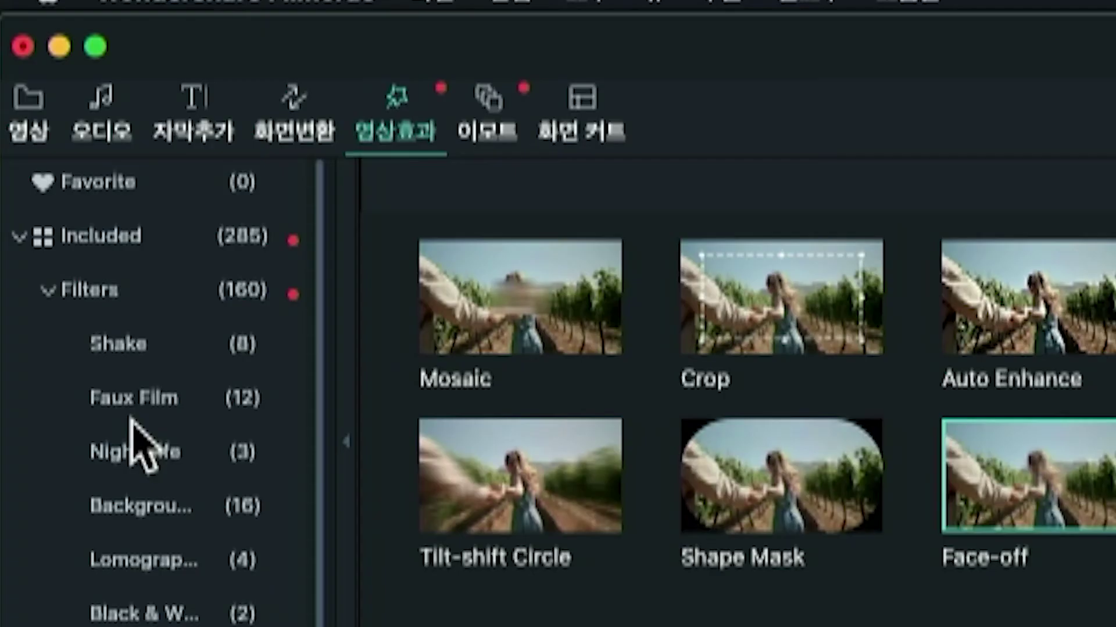
pyautogui.scroll(-4, 135, 444)
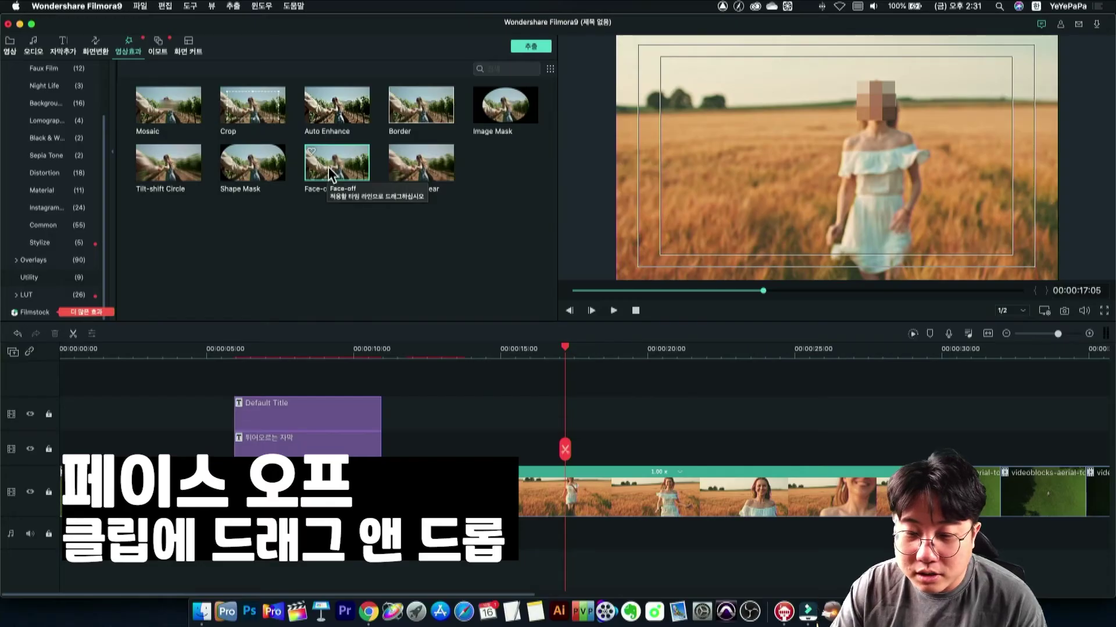
pyautogui.moveTo(587, 366); pyautogui.dragTo(545, 479)
pyautogui.doubleClick(545, 478)
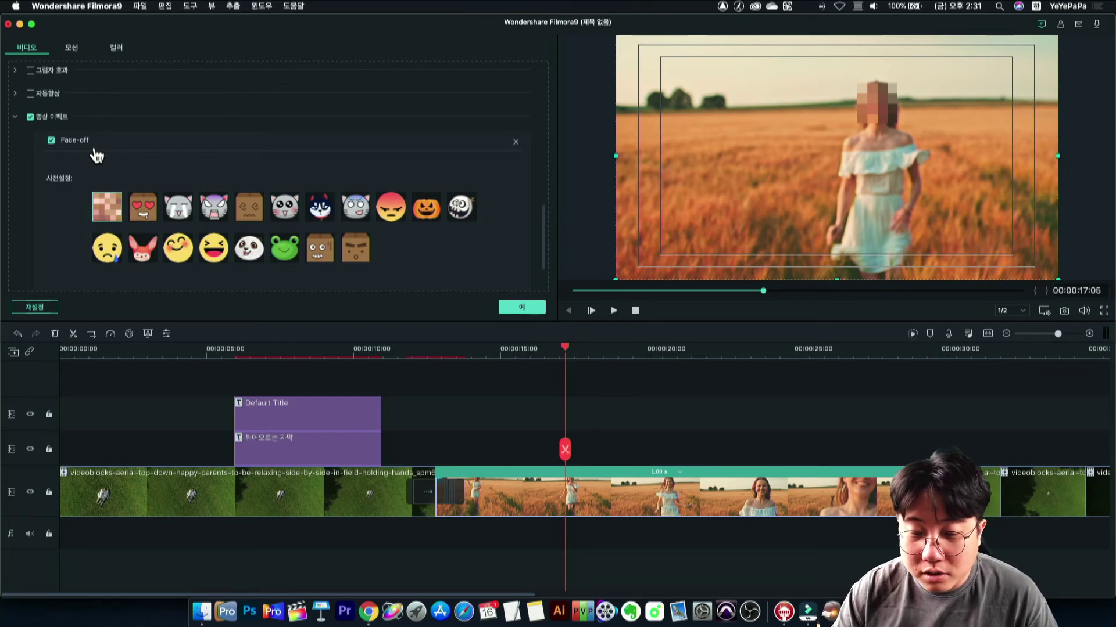
# Set the Face-off preset to the heart-eyed box face and play the clip back from about 12 seconds.
pyautogui.click(142, 208)
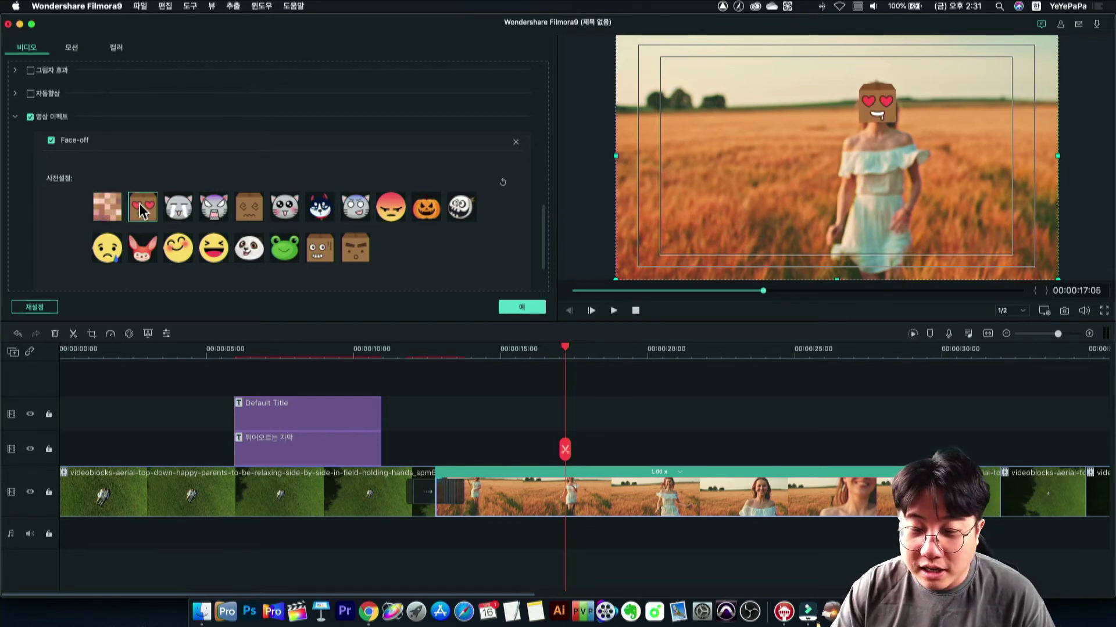
pyautogui.click(522, 307)
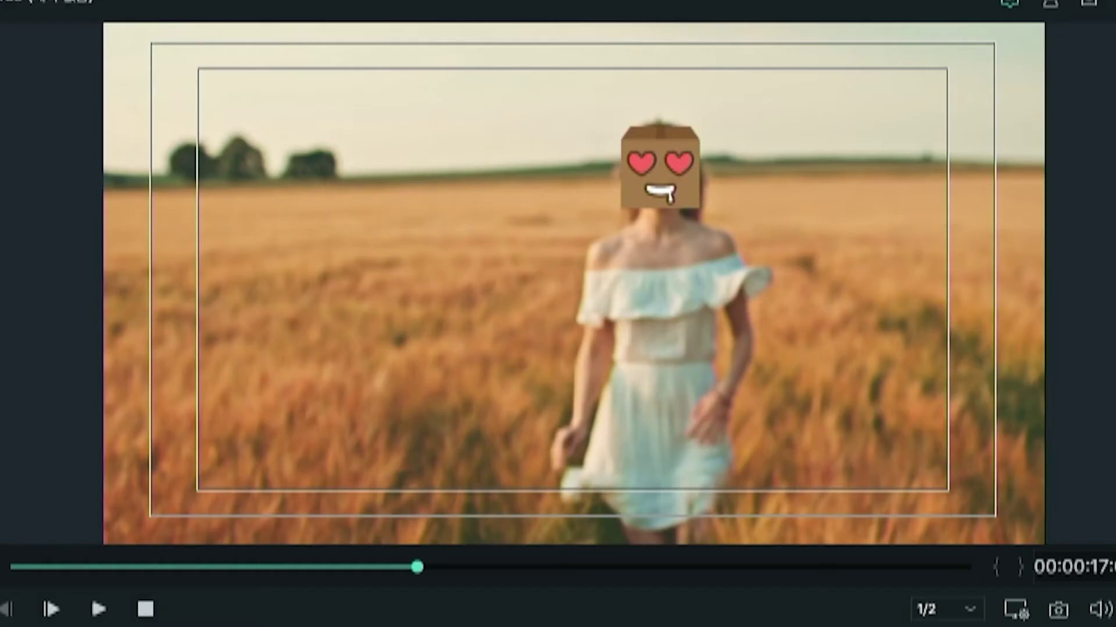
pyautogui.click(309, 566)
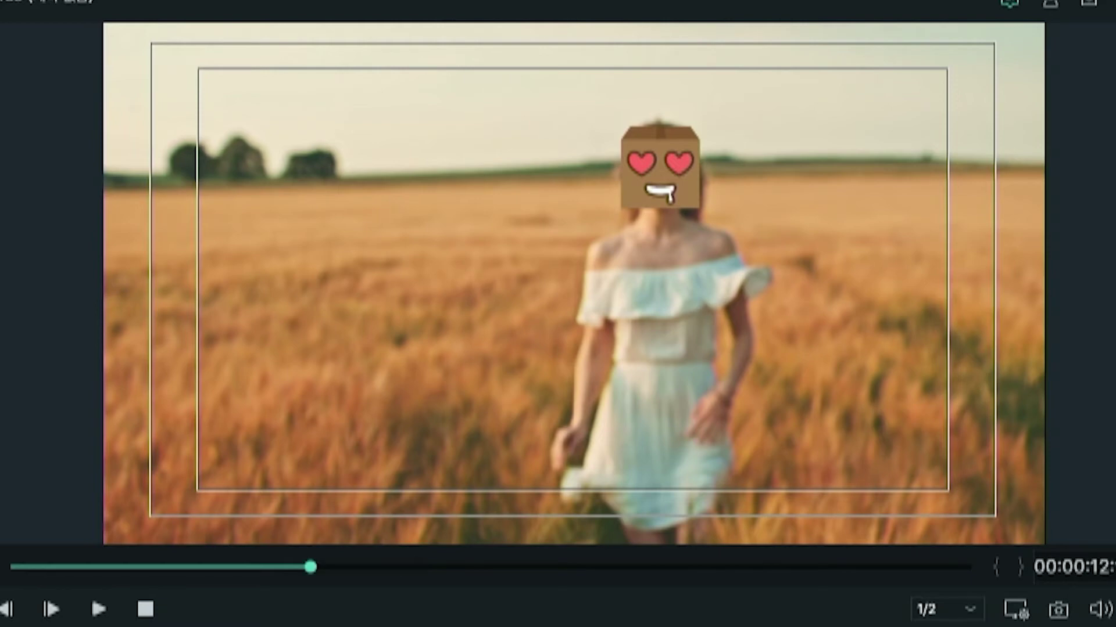
pyautogui.press('space')
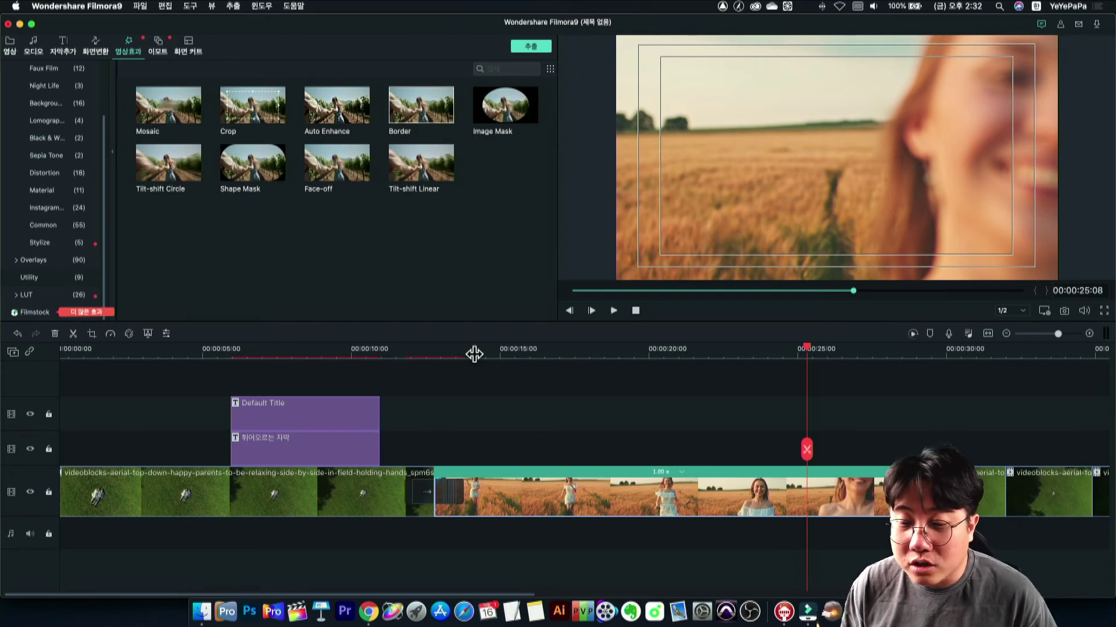
# Move the short aerial clip above the wheat field clip at about 18 seconds and apply the Shape Mask effect to it.
pyautogui.moveTo(474, 354); pyautogui.dragTo(642, 440)
pyautogui.click(612, 353)
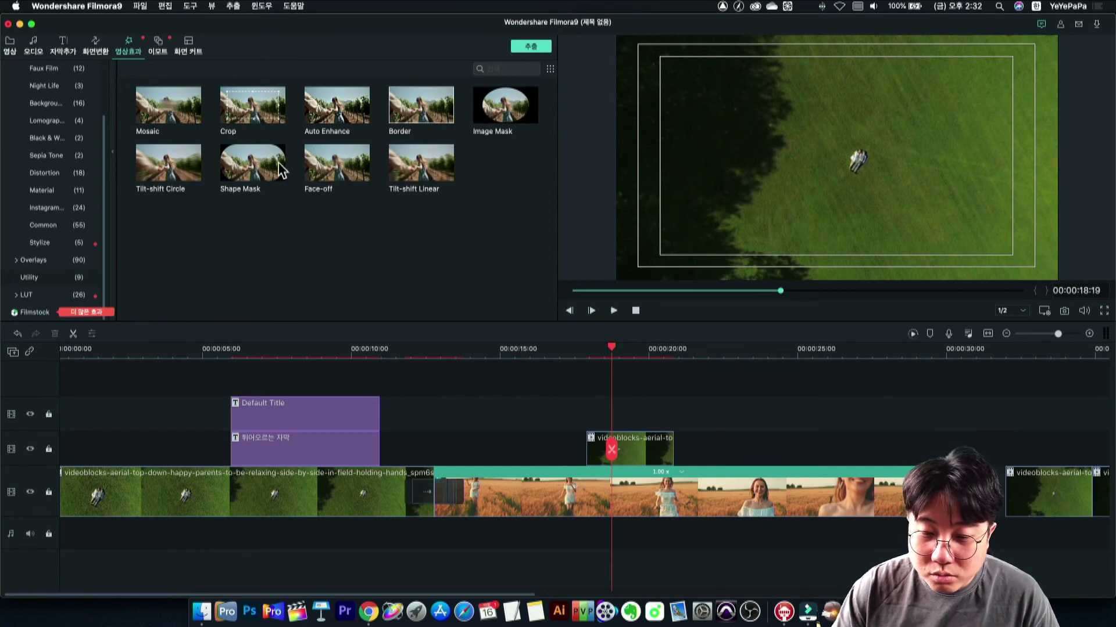
pyautogui.moveTo(228, 177); pyautogui.dragTo(604, 433)
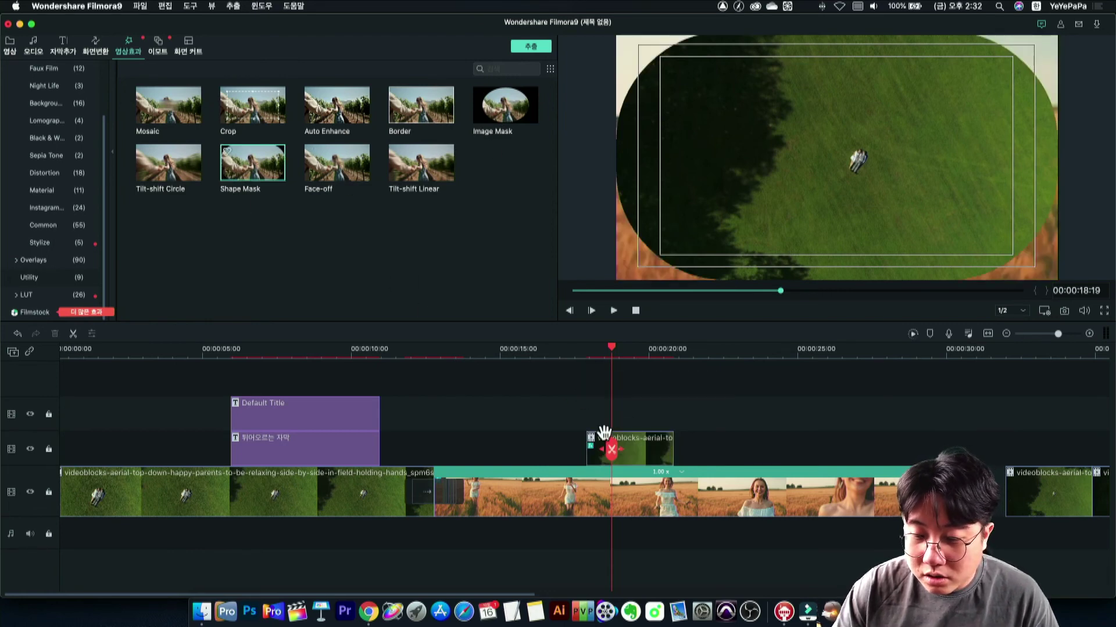
# Shrink the aerial clip's Shape Mask to scale Y 13.66 and scale X 24.23, and centre it on the couple.
pyautogui.doubleClick(655, 449)
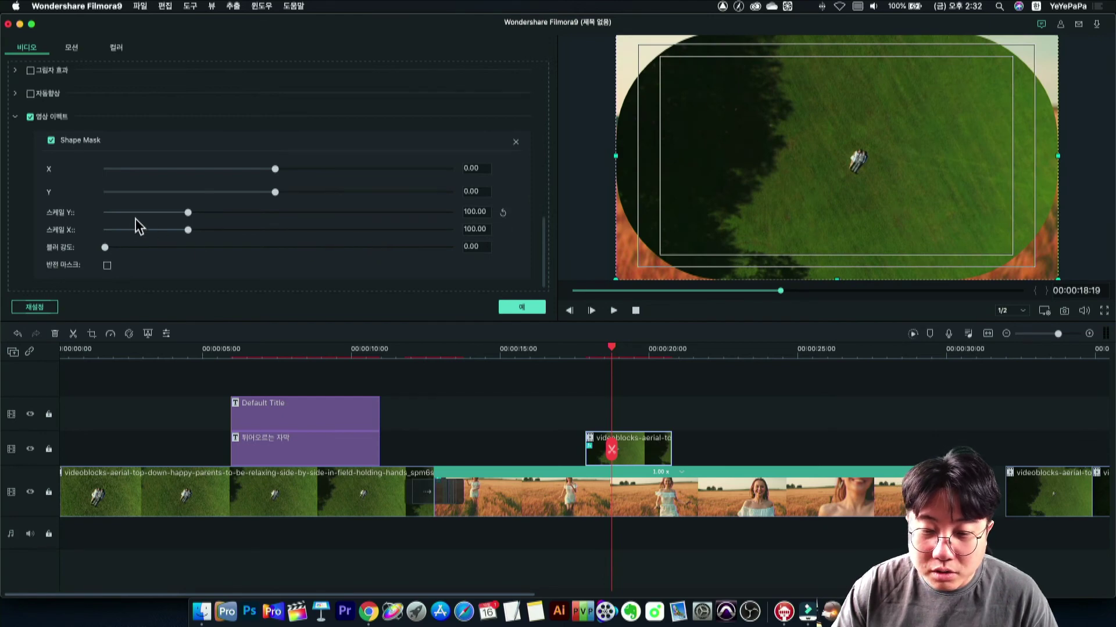
pyautogui.moveTo(188, 213); pyautogui.dragTo(114, 216)
pyautogui.click(804, 157)
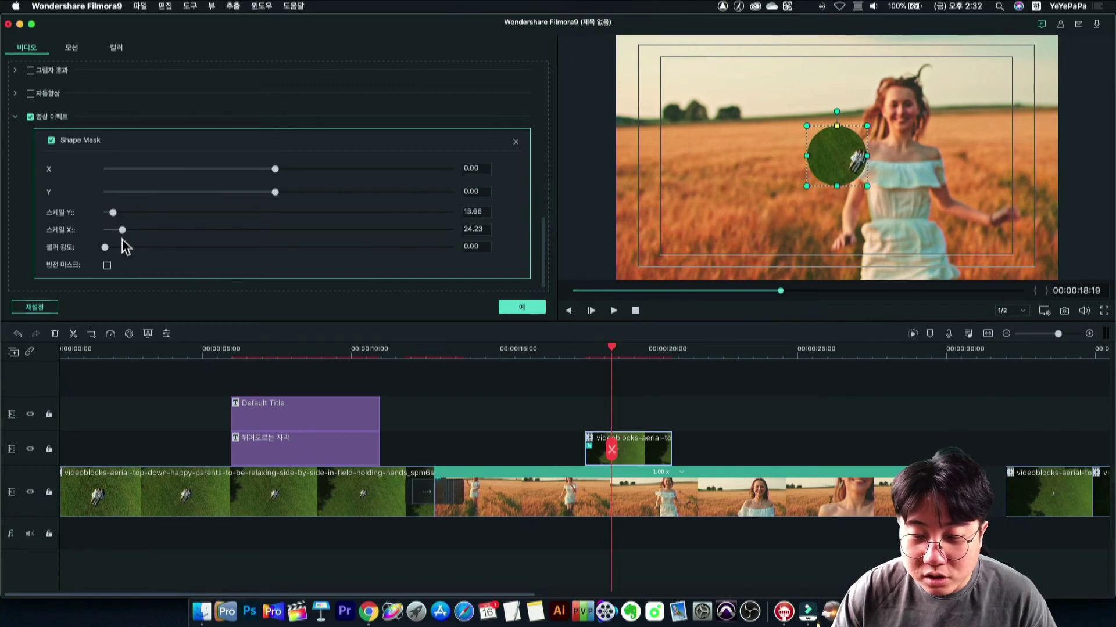
pyautogui.scroll(10, 117, 255)
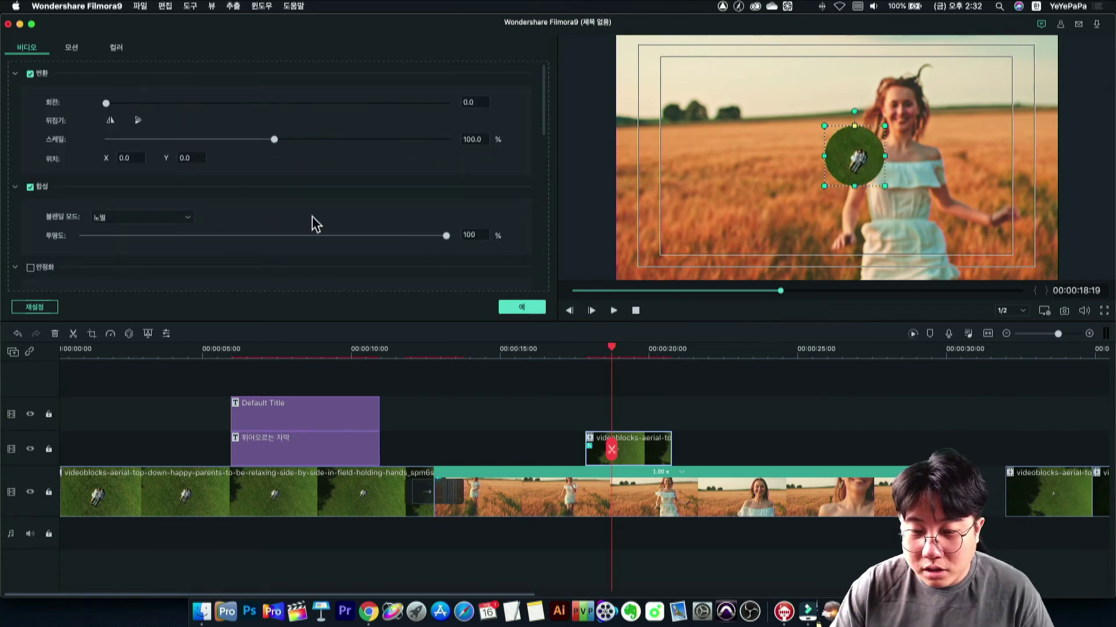
# Enlarge the masked aerial clip to scale 178.6%, move it to the frame's lower right at Y -197, and play it back.
pyautogui.click(513, 308)
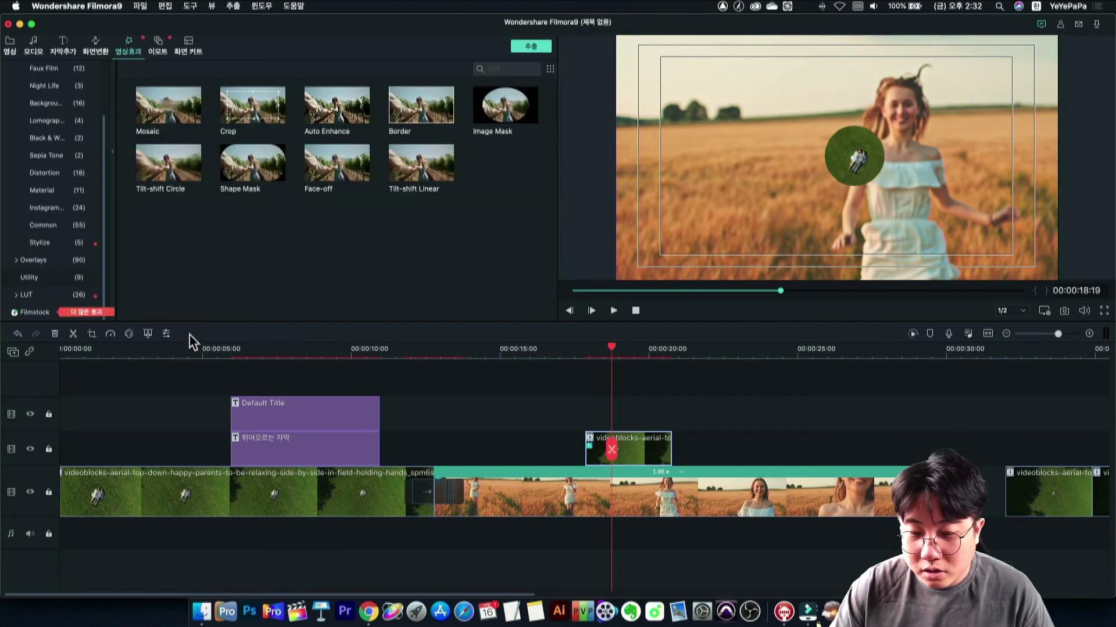
pyautogui.click(167, 336)
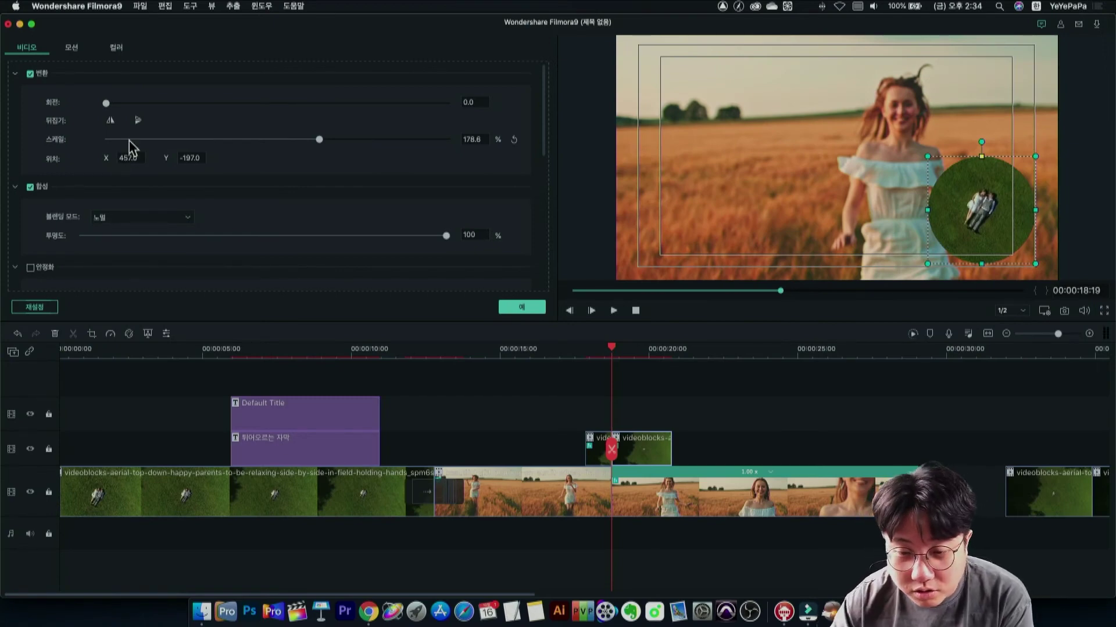
pyautogui.scroll(-5, 128, 160)
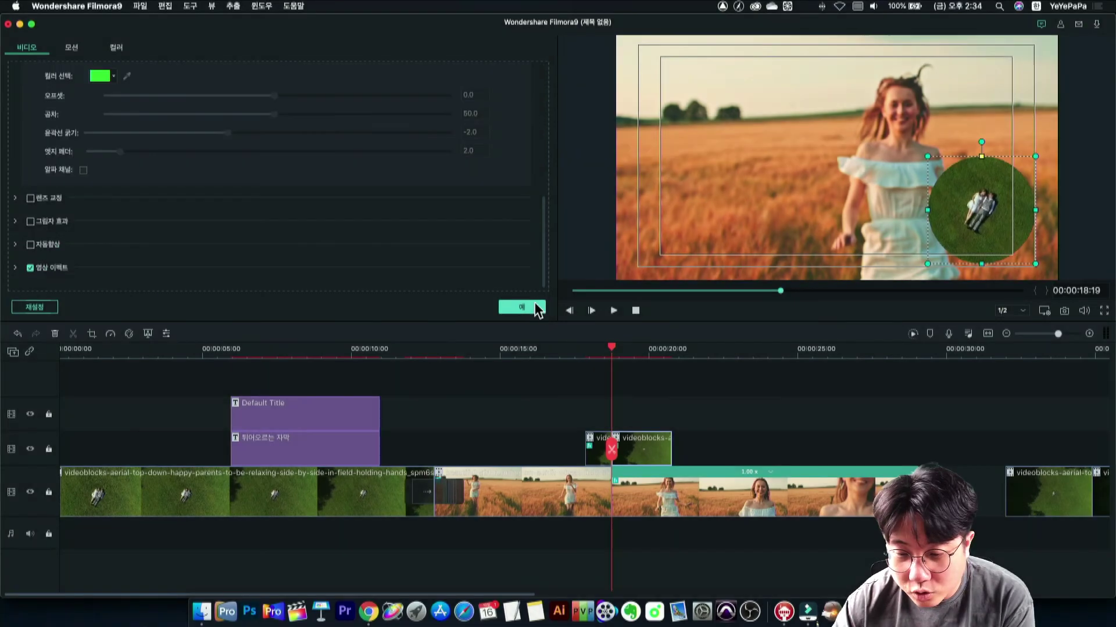
pyautogui.click(522, 307)
pyautogui.press('space')
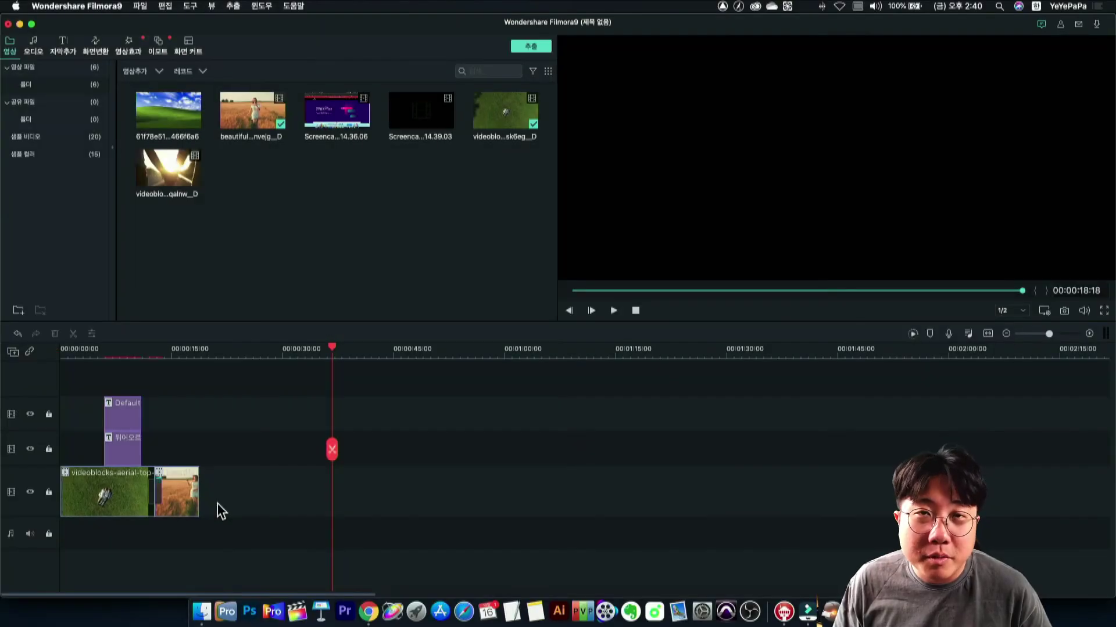
# Open the screen recorder for capturing the PC screen as new media.
pyautogui.click(140, 6)
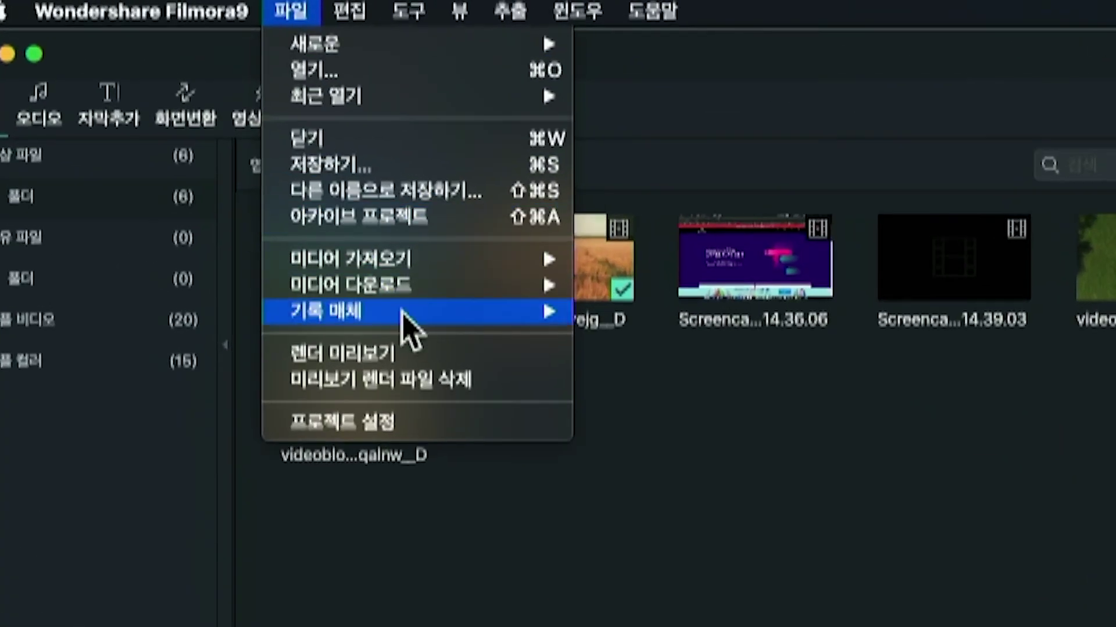
pyautogui.moveTo(194, 141)
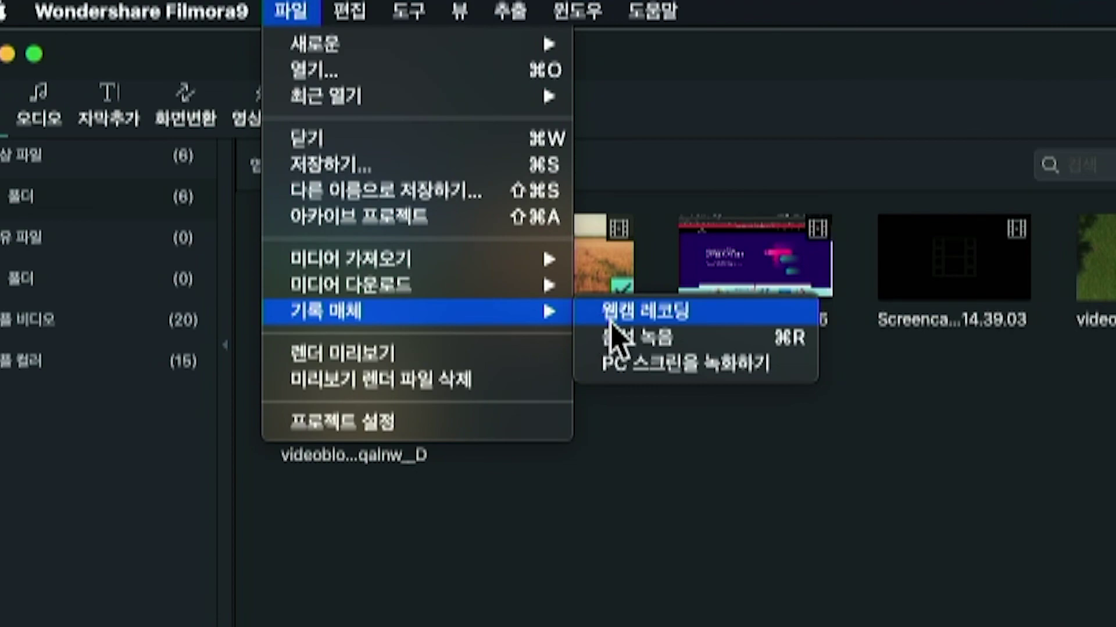
pyautogui.click(712, 366)
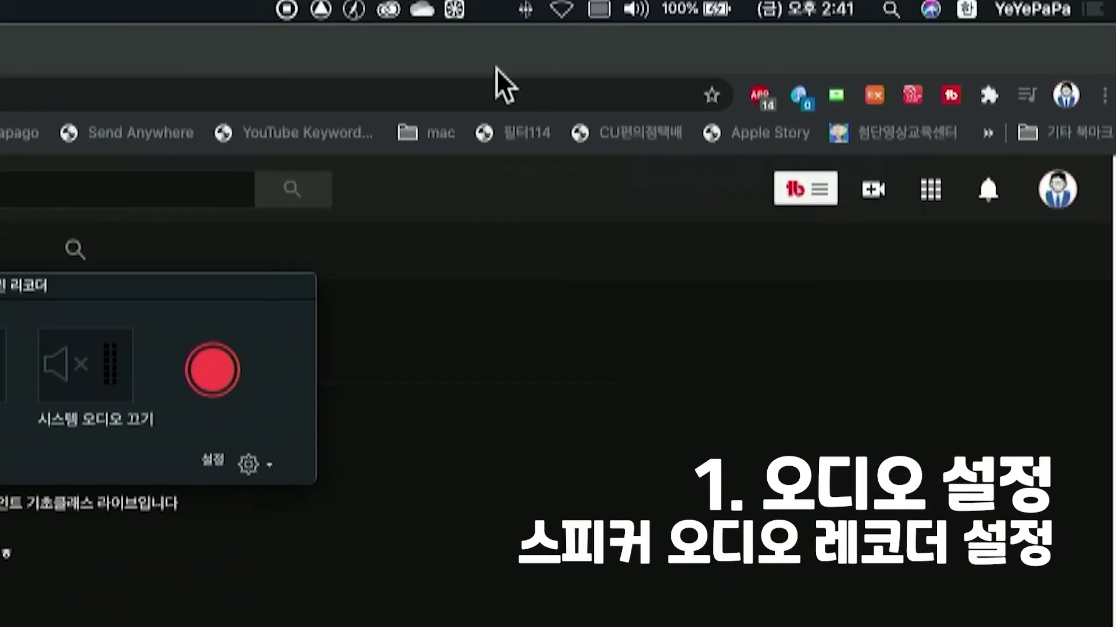
# Set the Mac's sound output to Speaker Audio Recorder and enable both system audio and microphone in the screen recorder.
pyautogui.click(859, 6)
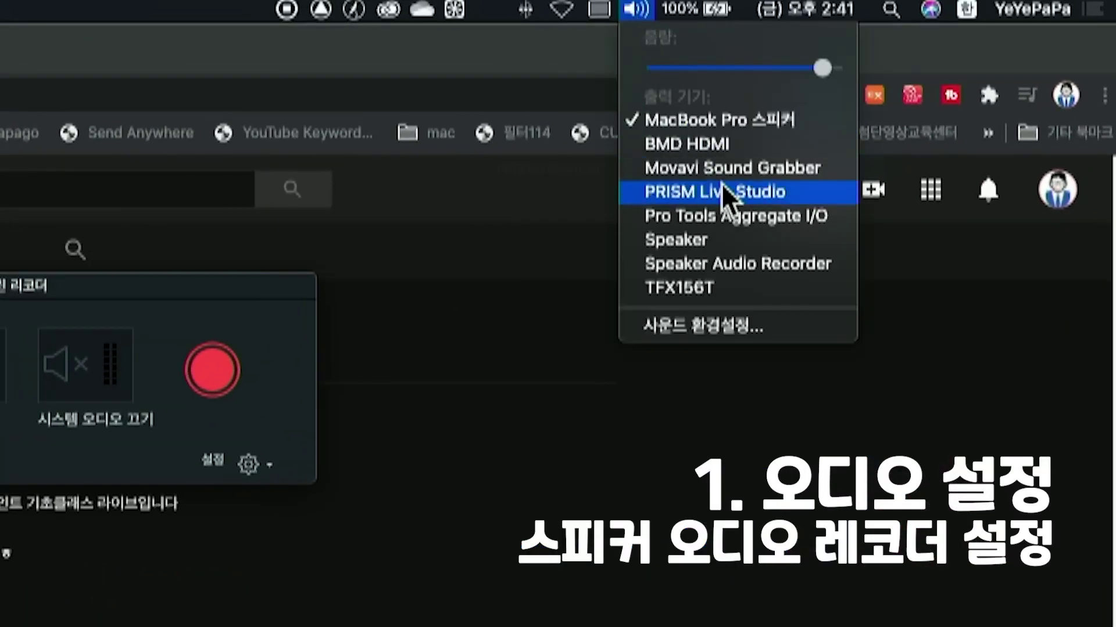
pyautogui.click(758, 268)
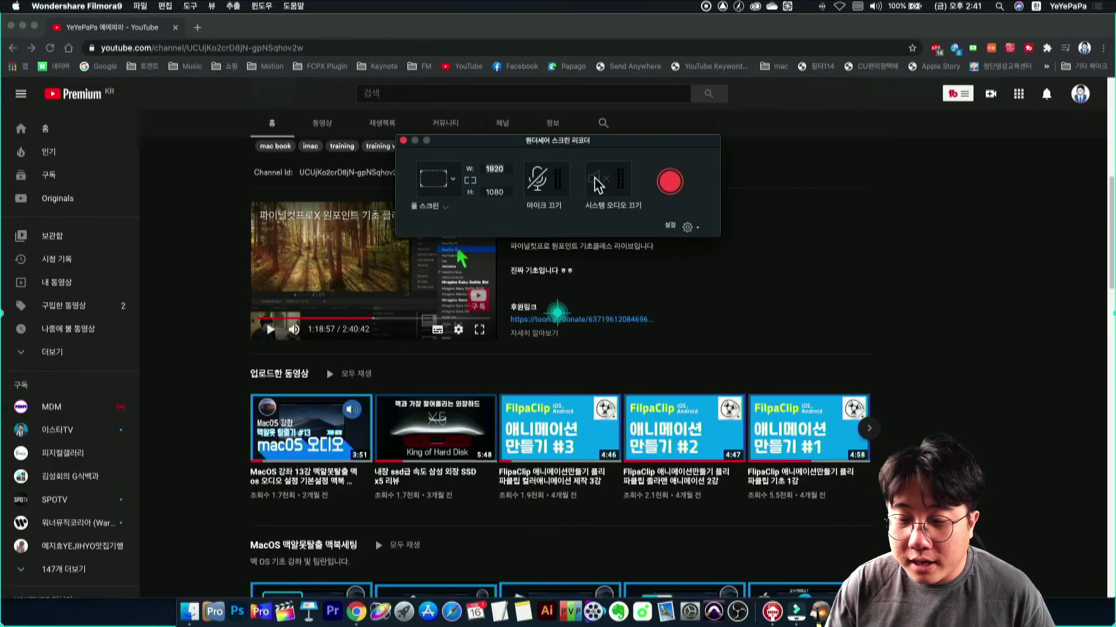
pyautogui.click(598, 185)
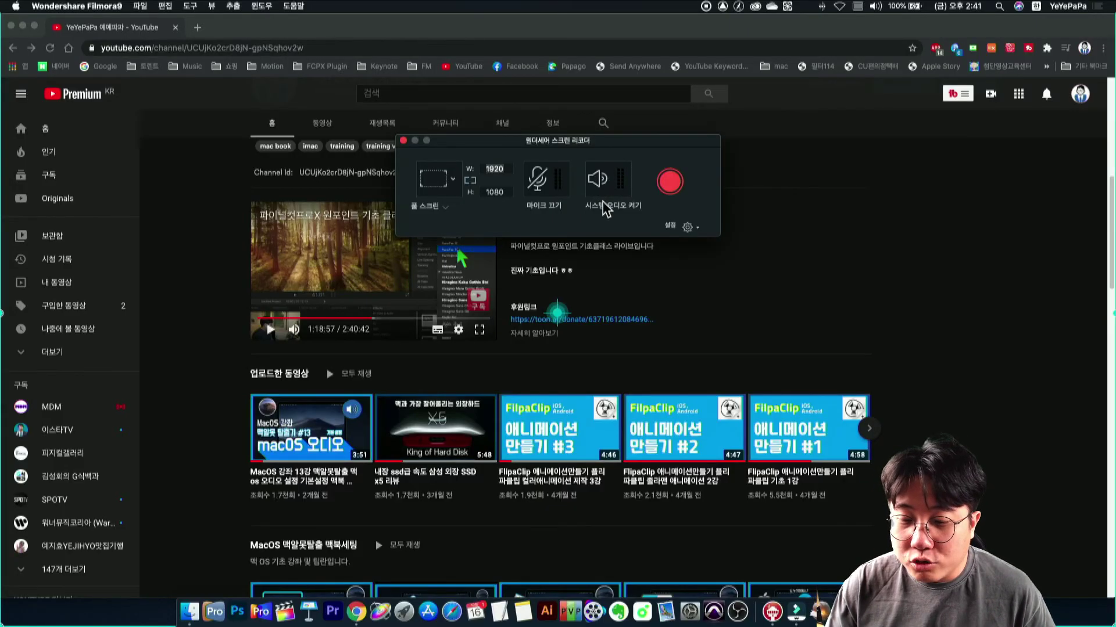
pyautogui.click(535, 181)
pyautogui.click(539, 208)
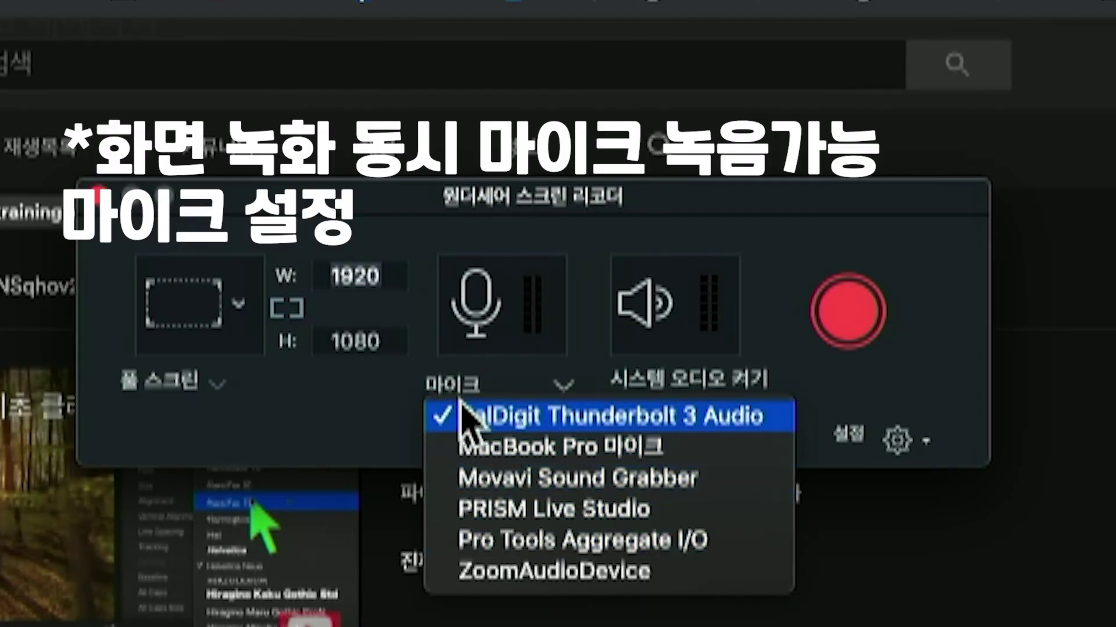
pyautogui.click(349, 424)
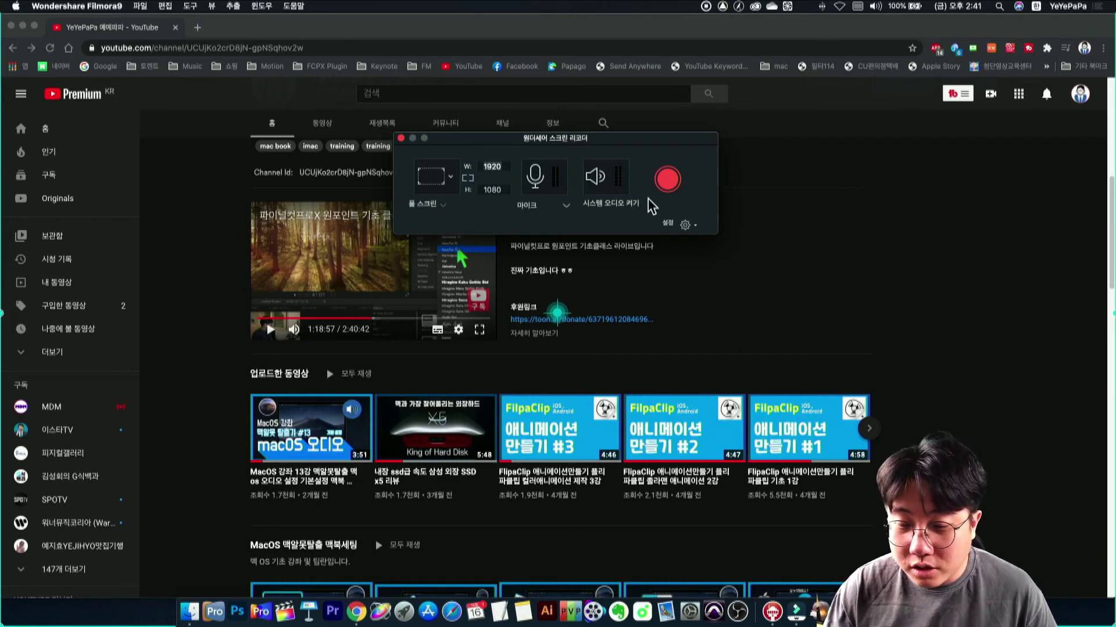
# Record the full screen while playing part of the MacOS audio settings video on YouTube, then pause the video and stop recording.
pyautogui.click(667, 180)
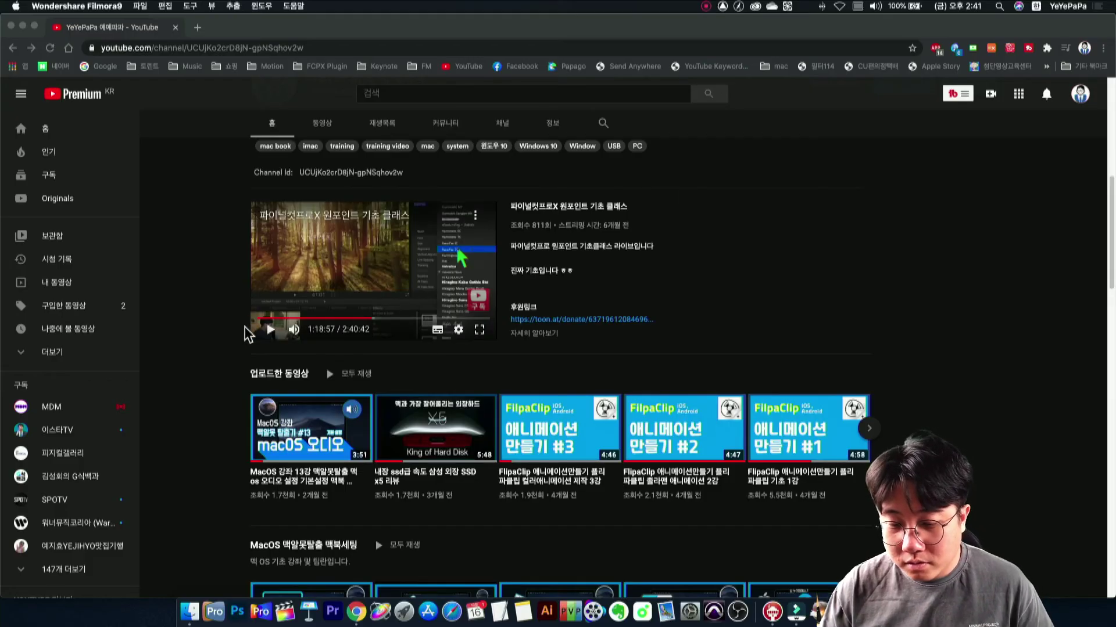
pyautogui.click(309, 436)
pyautogui.click(310, 436)
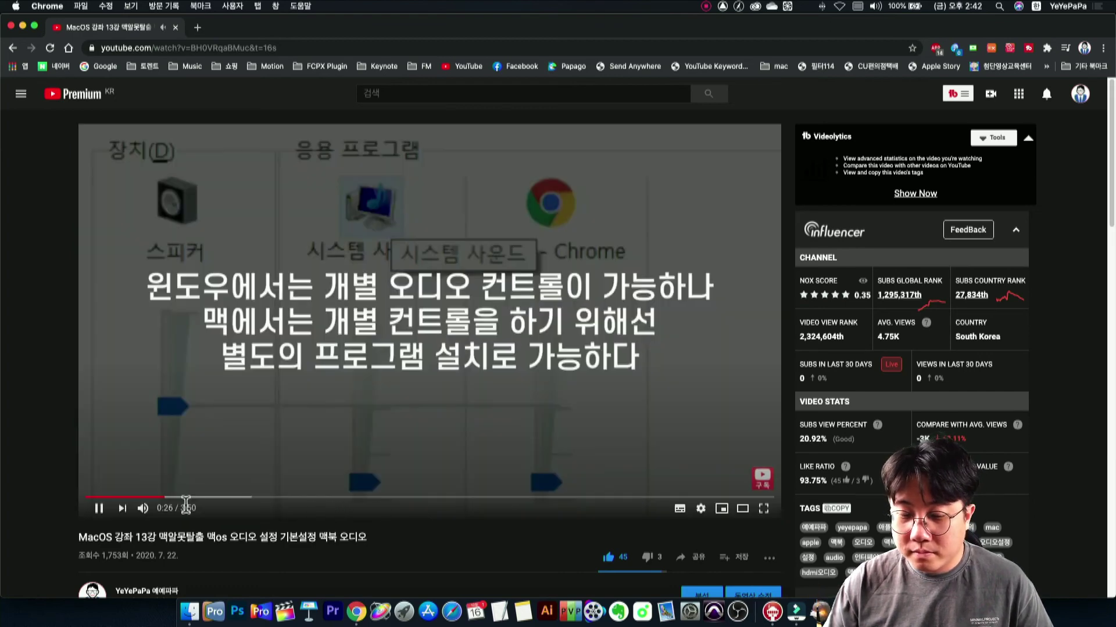
pyautogui.click(99, 509)
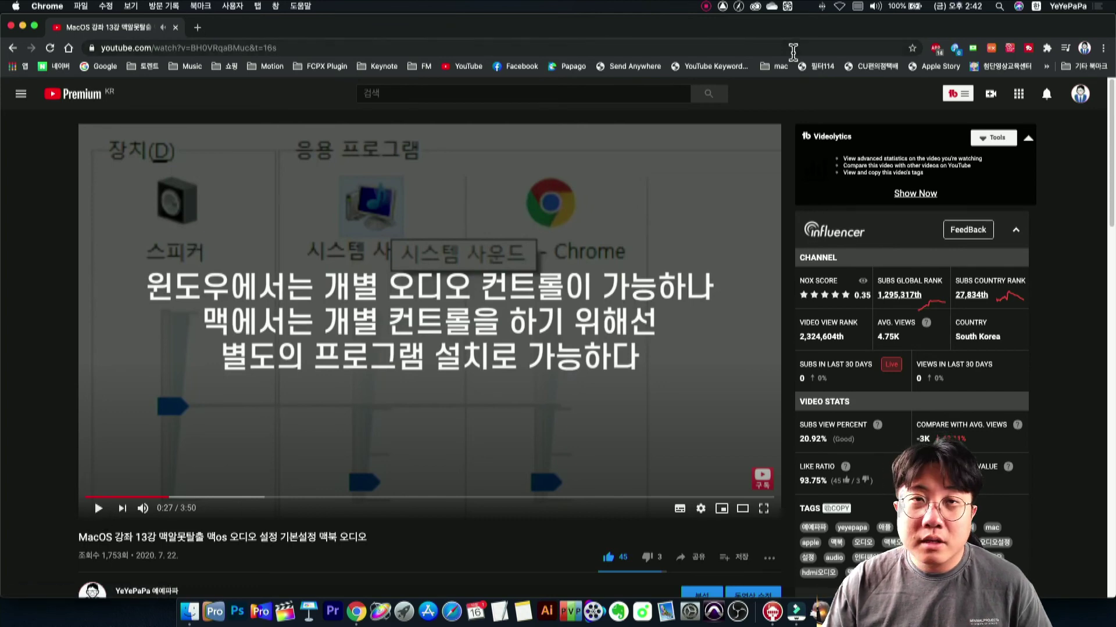
pyautogui.click(706, 7)
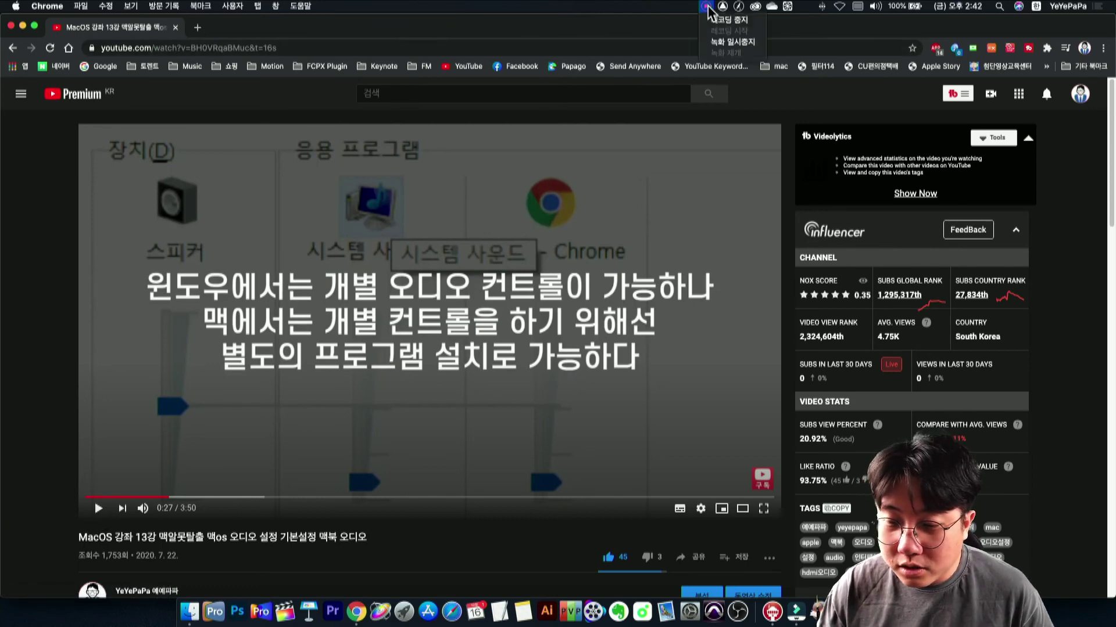
pyautogui.click(712, 20)
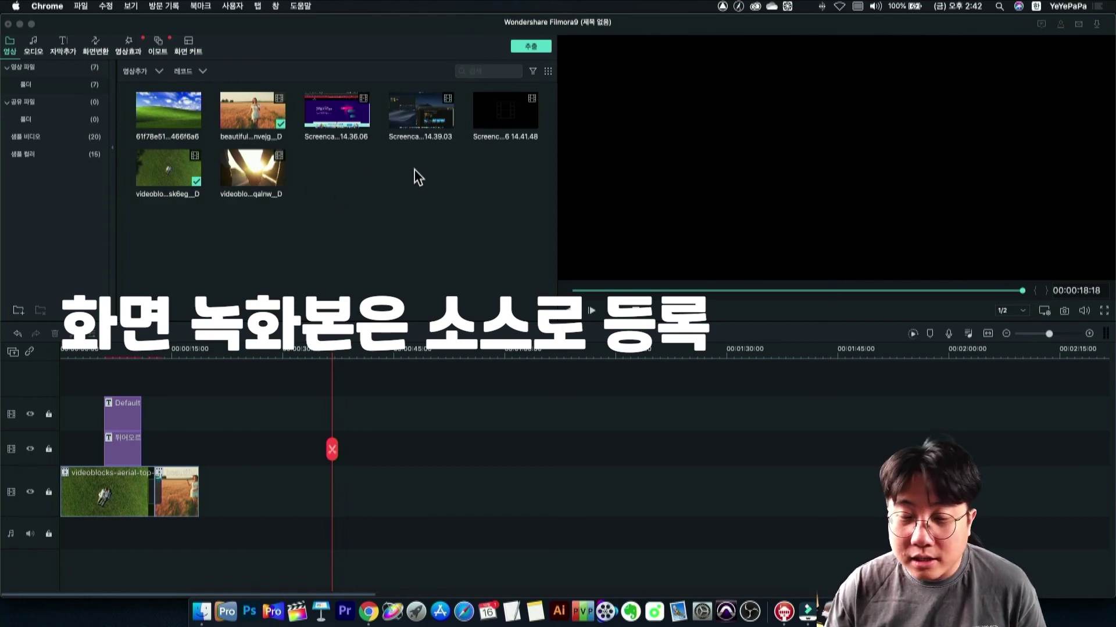
# Play the new 14.41.48 screencast from the media library in the preview and pause it.
pyautogui.click(404, 215)
pyautogui.doubleClick(497, 134)
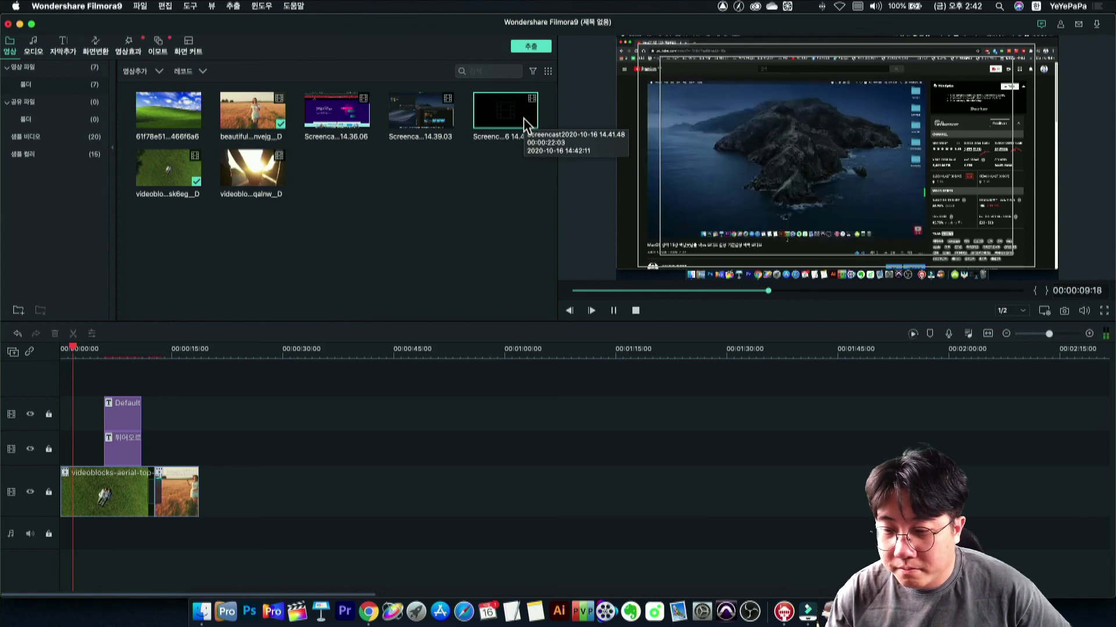
pyautogui.click(613, 310)
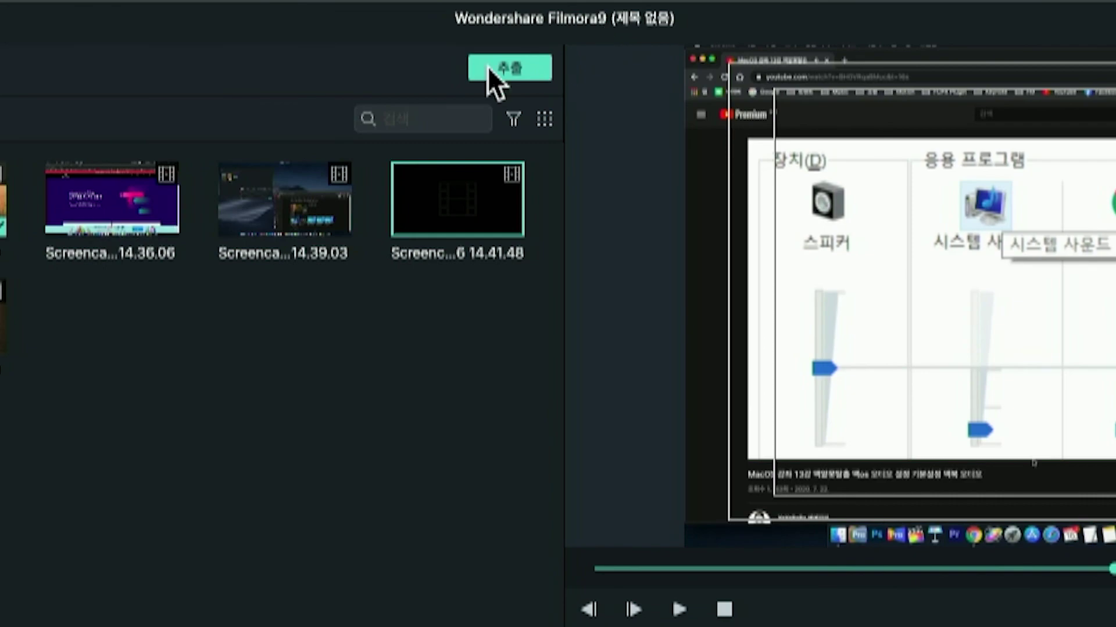
# Open the export dialog and review the MOV format's file name, save folder, and quality and encoding settings.
pyautogui.click(508, 54)
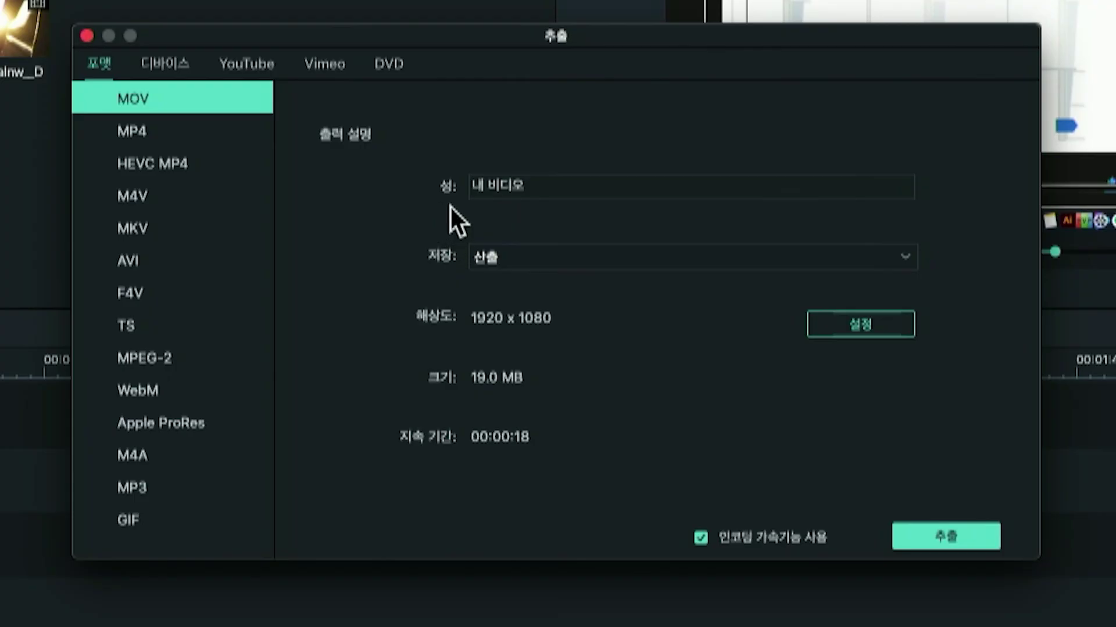
pyautogui.doubleClick(503, 190)
pyautogui.click(499, 255)
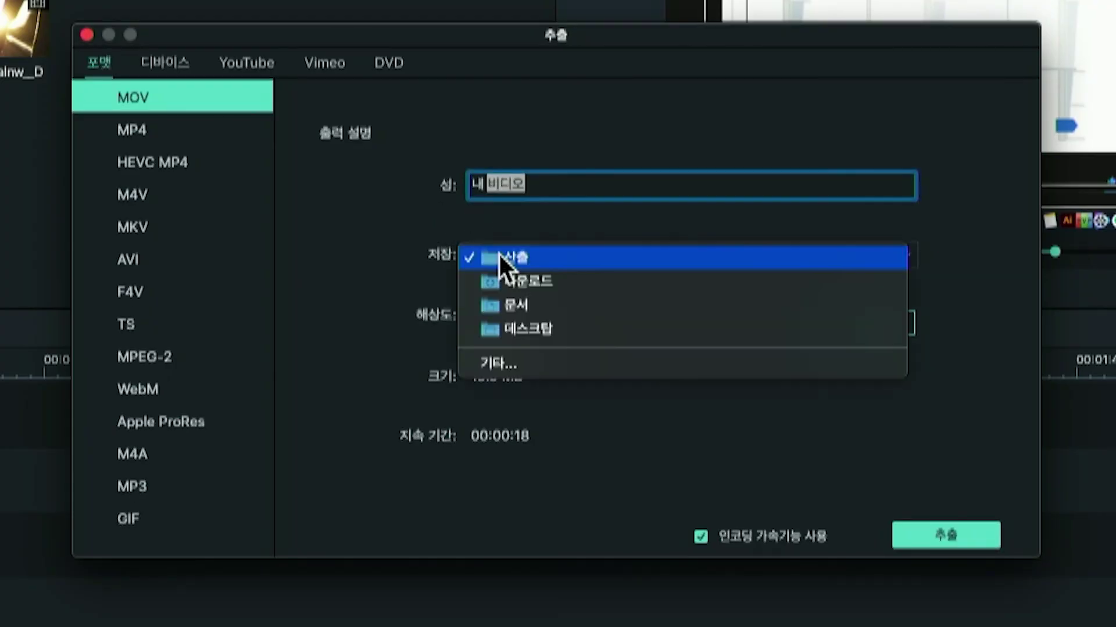
pyautogui.click(386, 270)
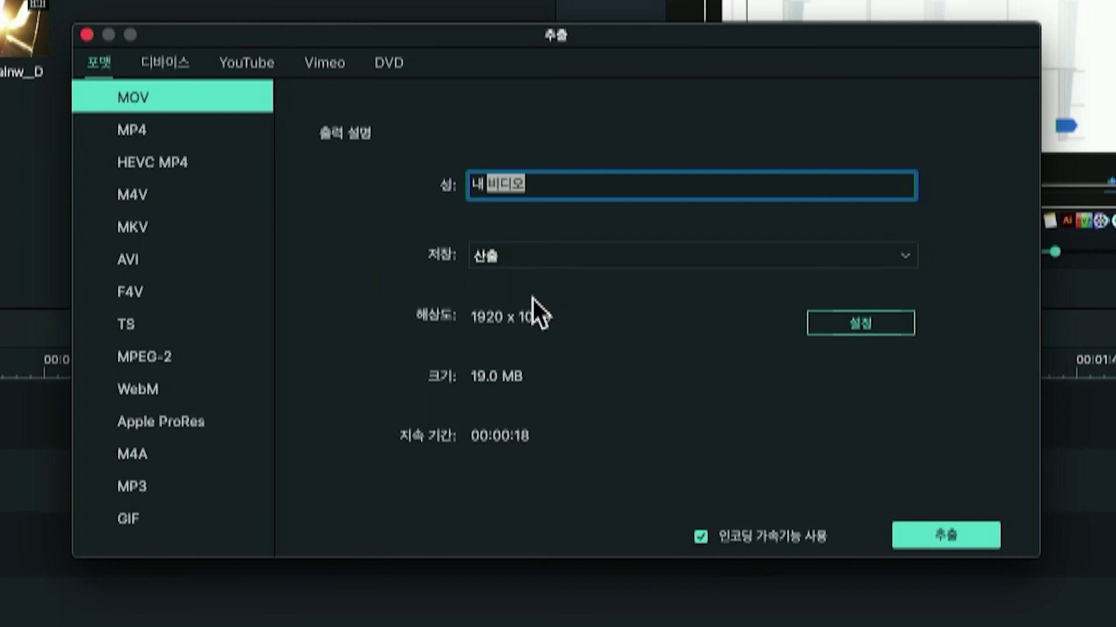
pyautogui.click(859, 323)
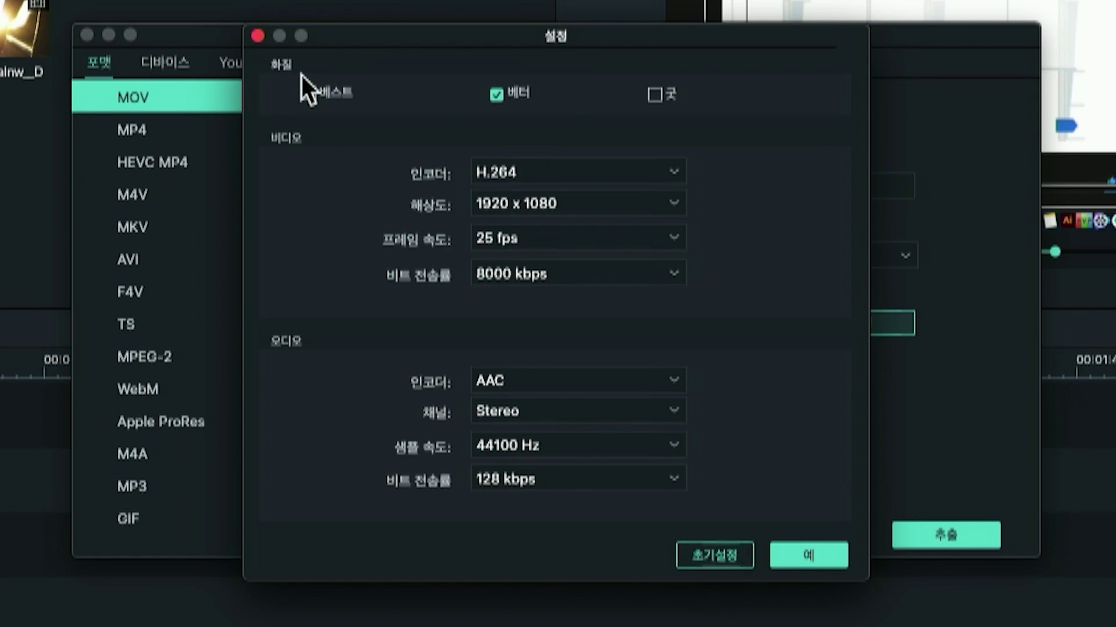
pyautogui.click(257, 35)
# Review the export options for devices, Vimeo and YouTube upload.
pyautogui.click(186, 69)
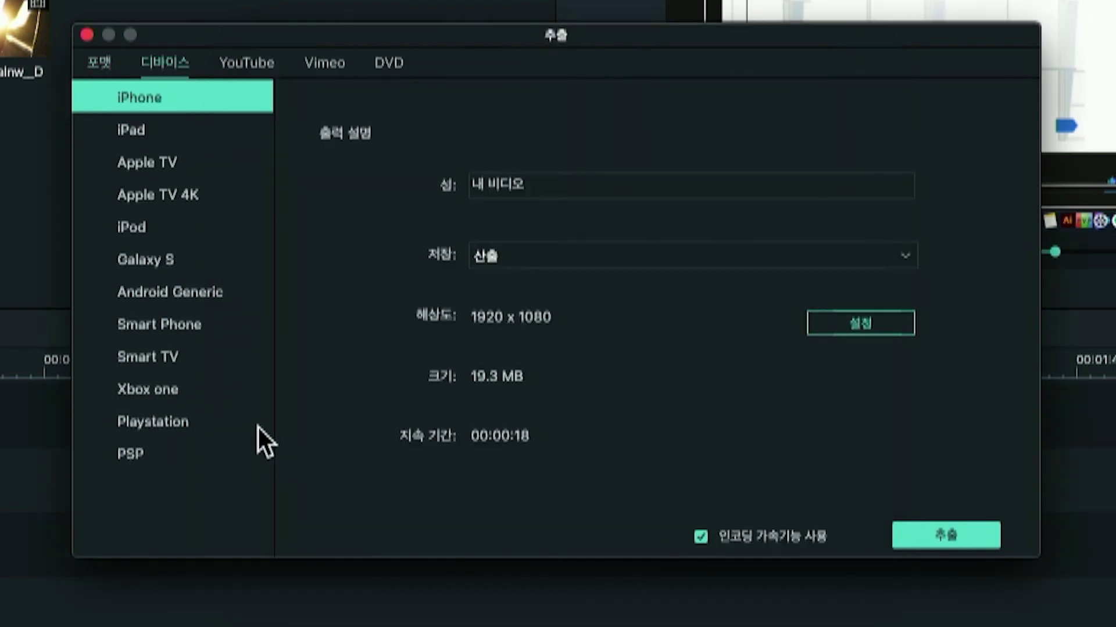
pyautogui.click(236, 68)
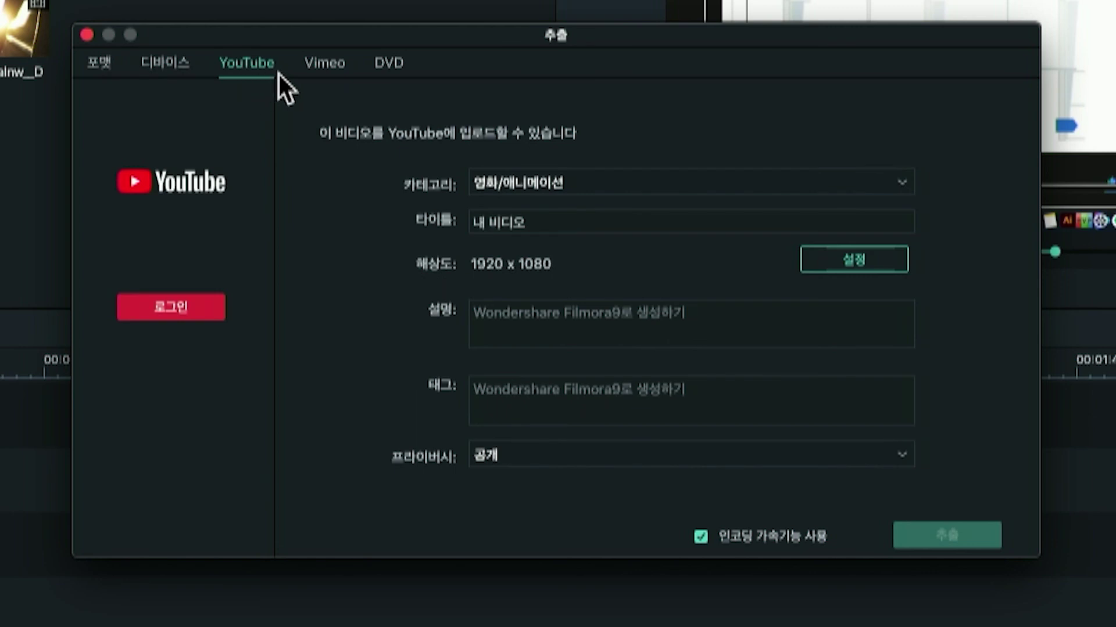
pyautogui.click(303, 68)
pyautogui.click(246, 64)
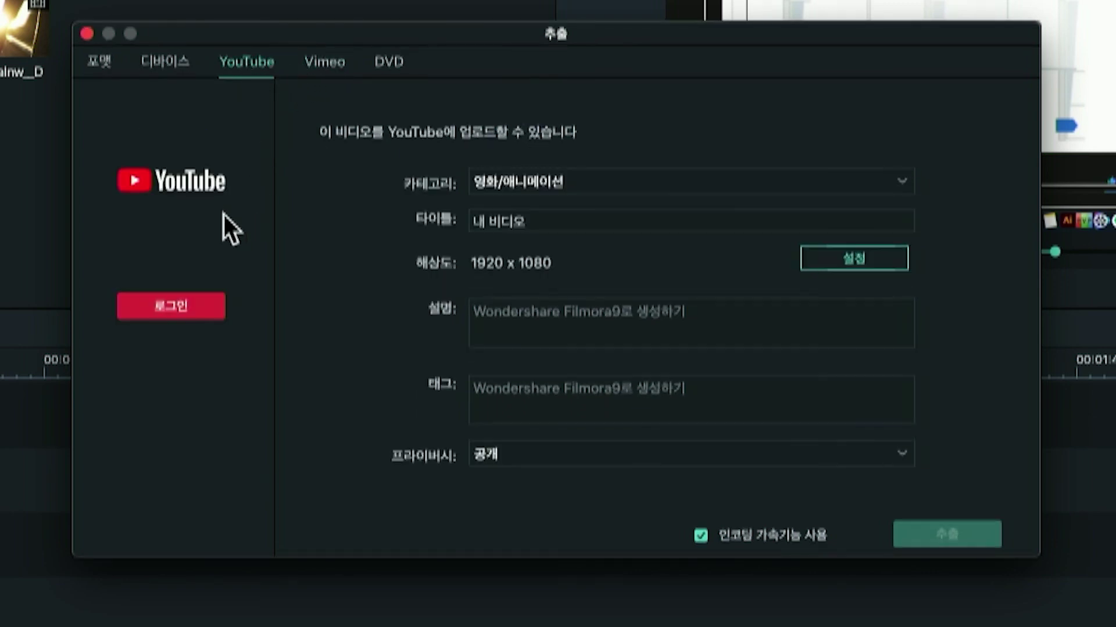